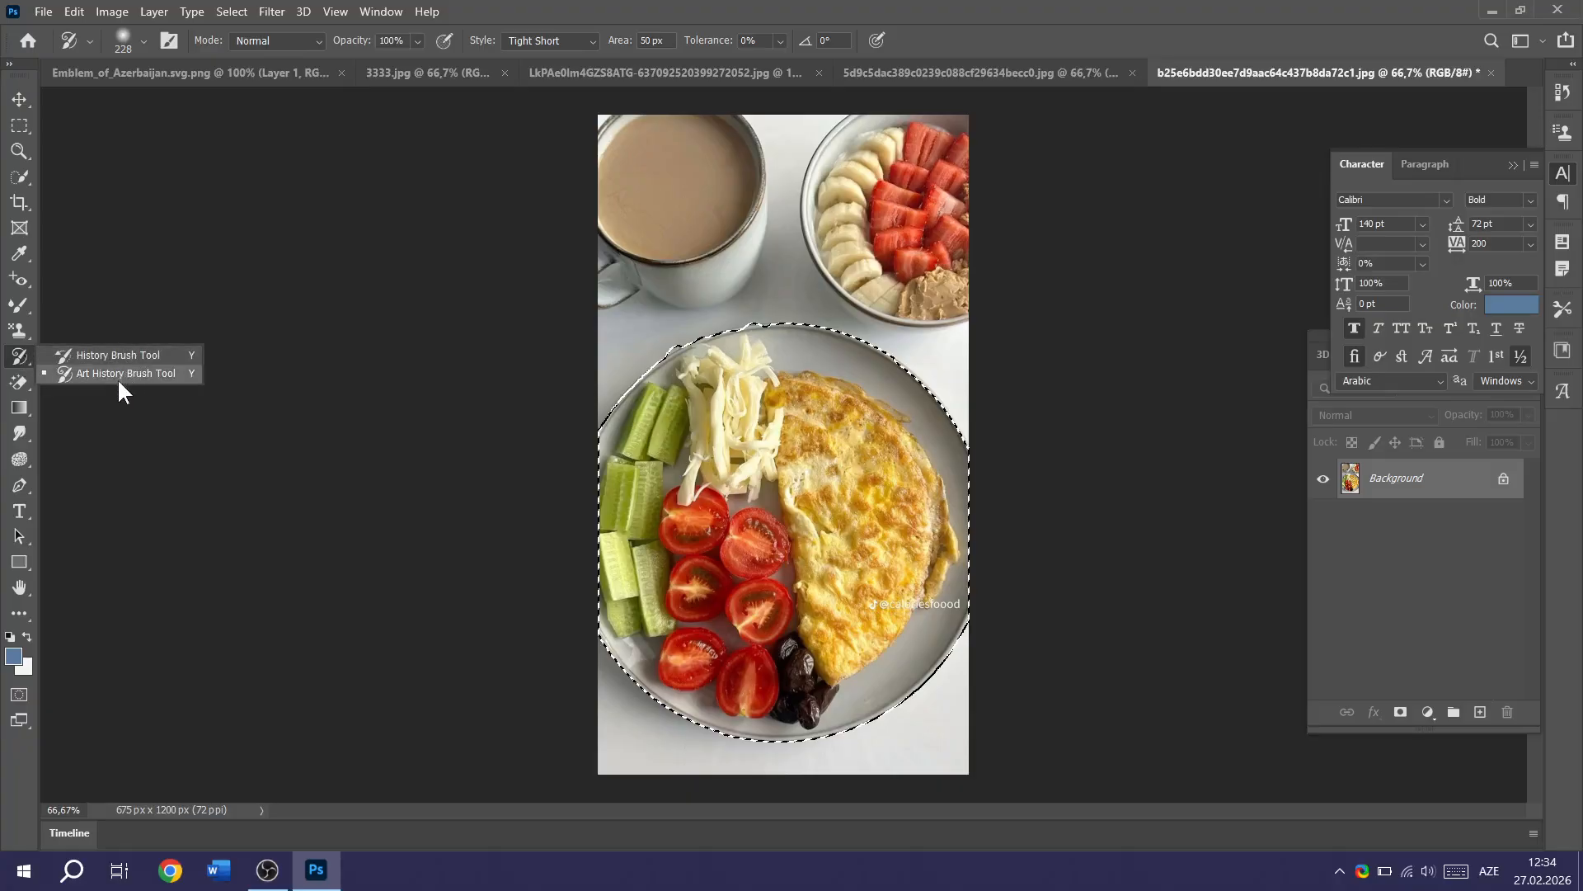
Invert the plate selection, paint over the area outside the plate with the Art History Brush, and deselect.
left_click(124, 373)
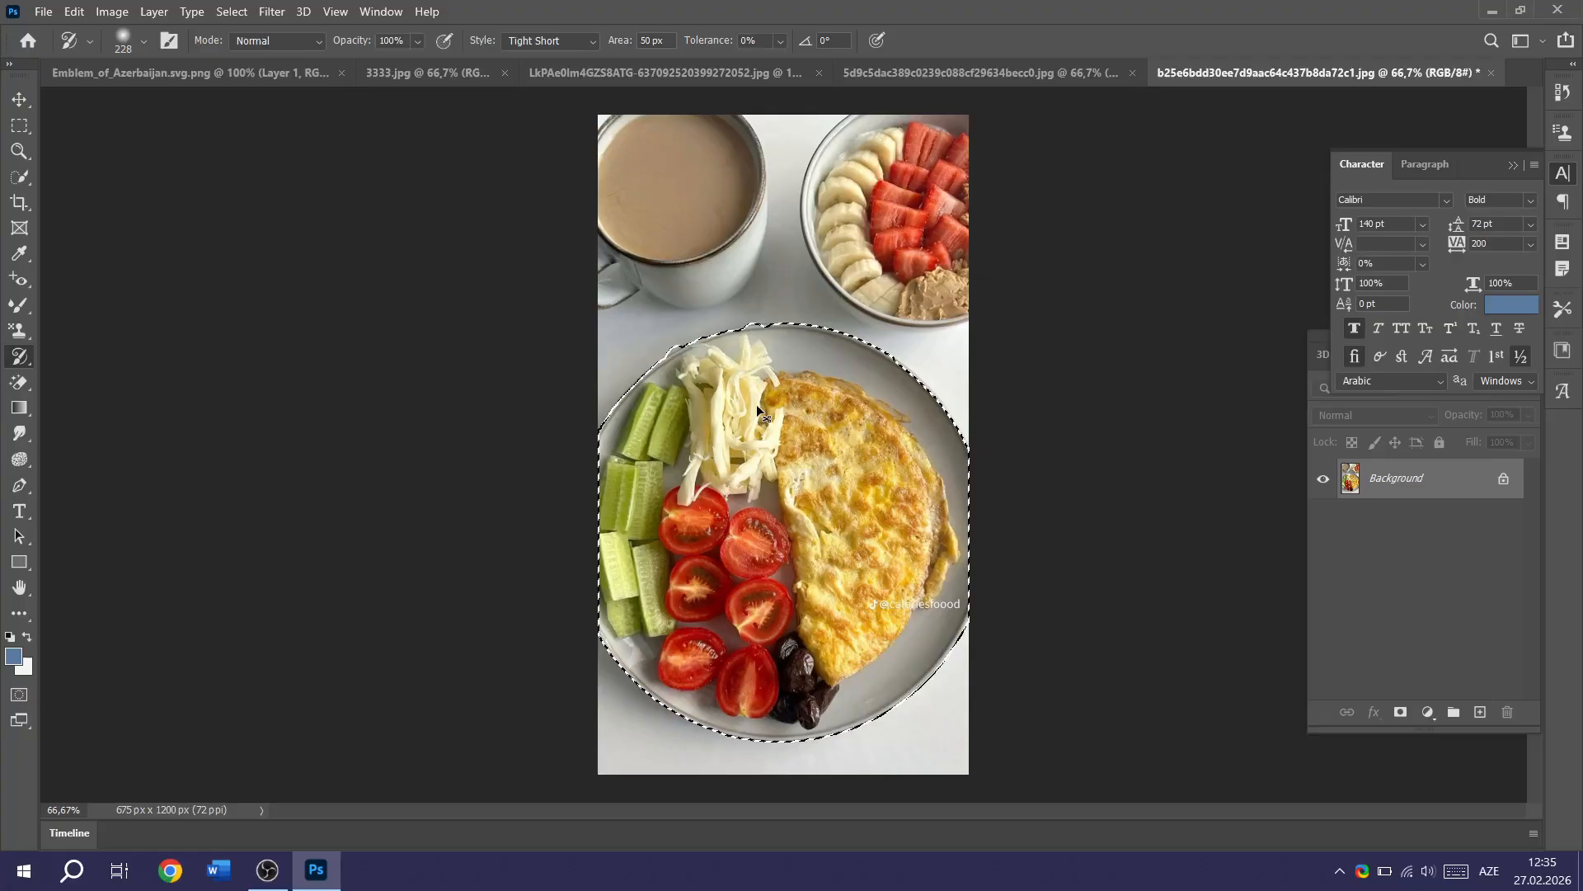
key("ctrl+shift+i")
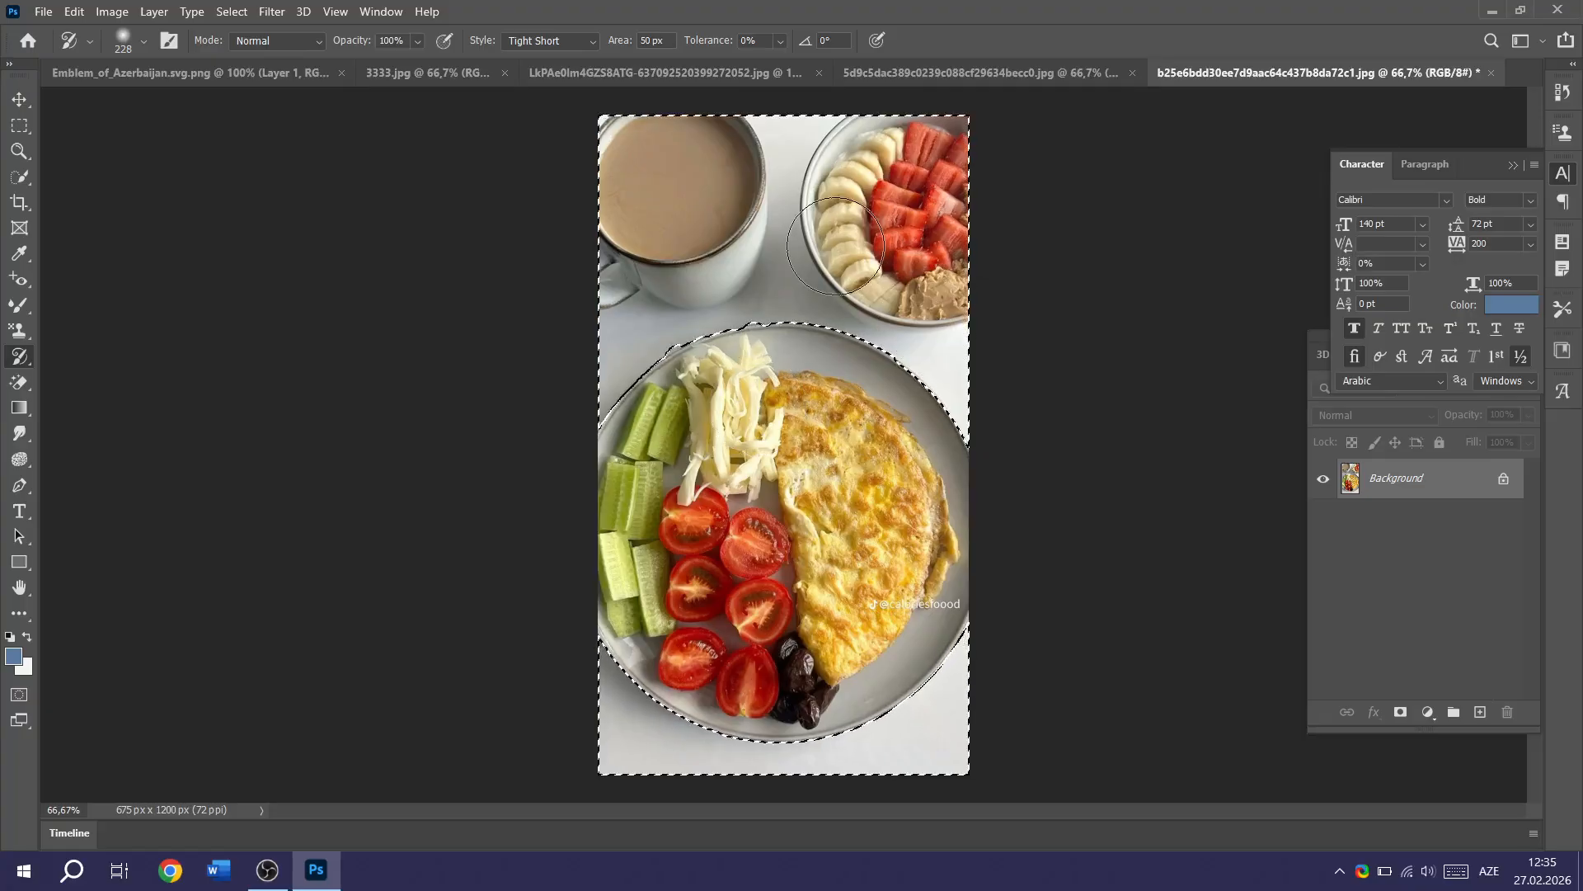
mouse_move(908, 272)
left_mouse_down()
mouse_move(845, 217)
mouse_move(725, 207)
mouse_move(982, 399)
mouse_move(767, 700)
mouse_move(616, 285)
mouse_move(848, 247)
mouse_move(1007, 255)
mouse_move(742, 346)
mouse_move(959, 728)
left_mouse_up()
mouse_move(694, 743)
left_mouse_down()
mouse_move(1012, 478)
mouse_move(961, 311)
mouse_move(926, 255)
mouse_move(694, 187)
mouse_move(633, 512)
left_mouse_up()
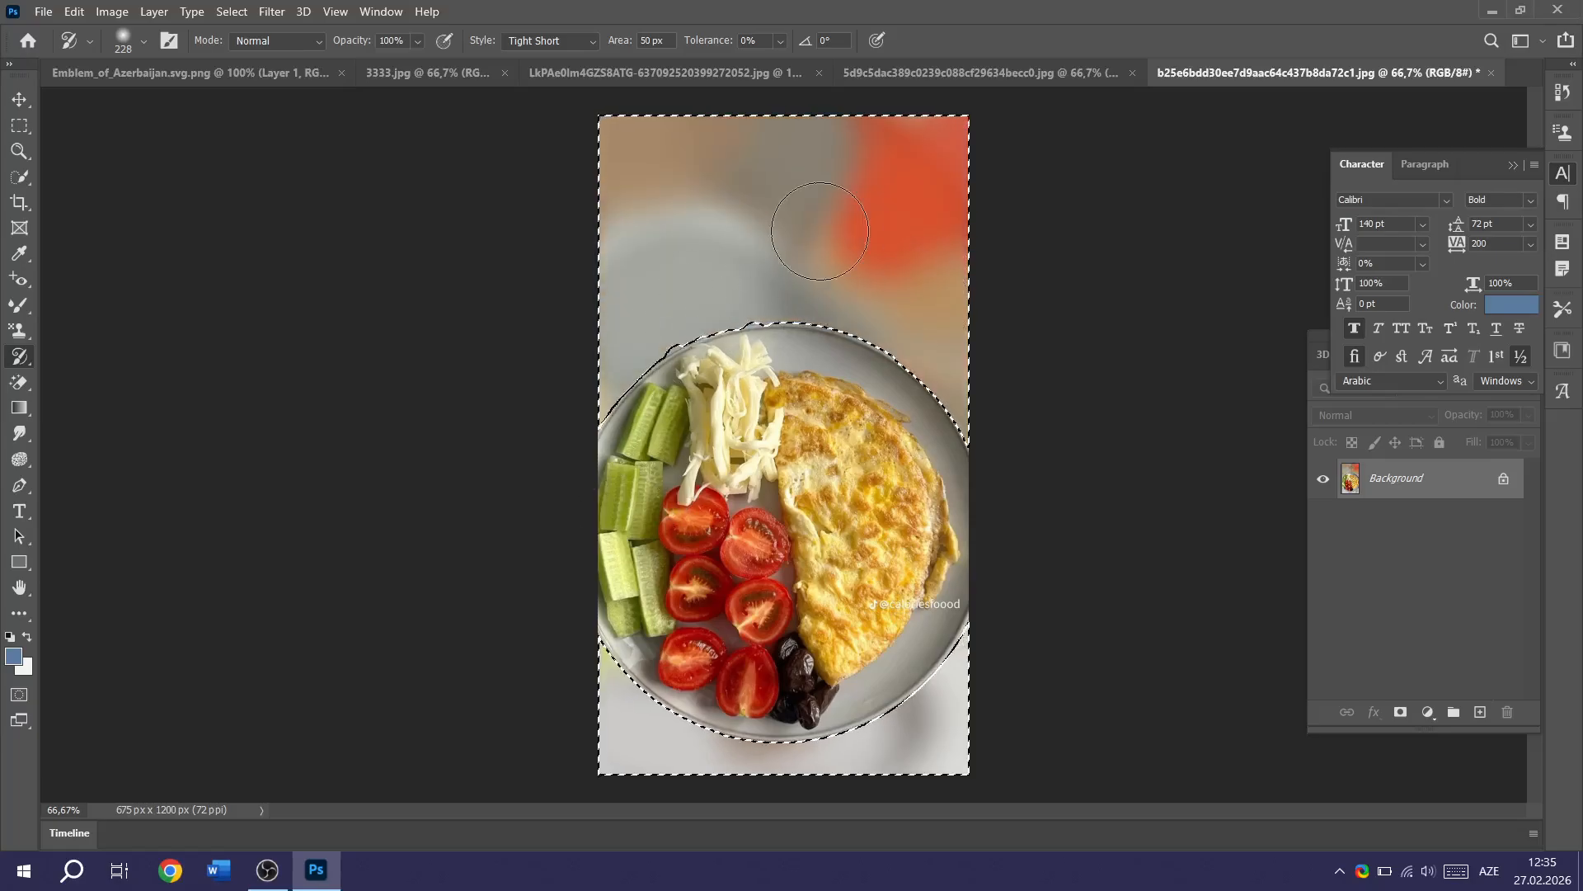
key("ctrl+d")
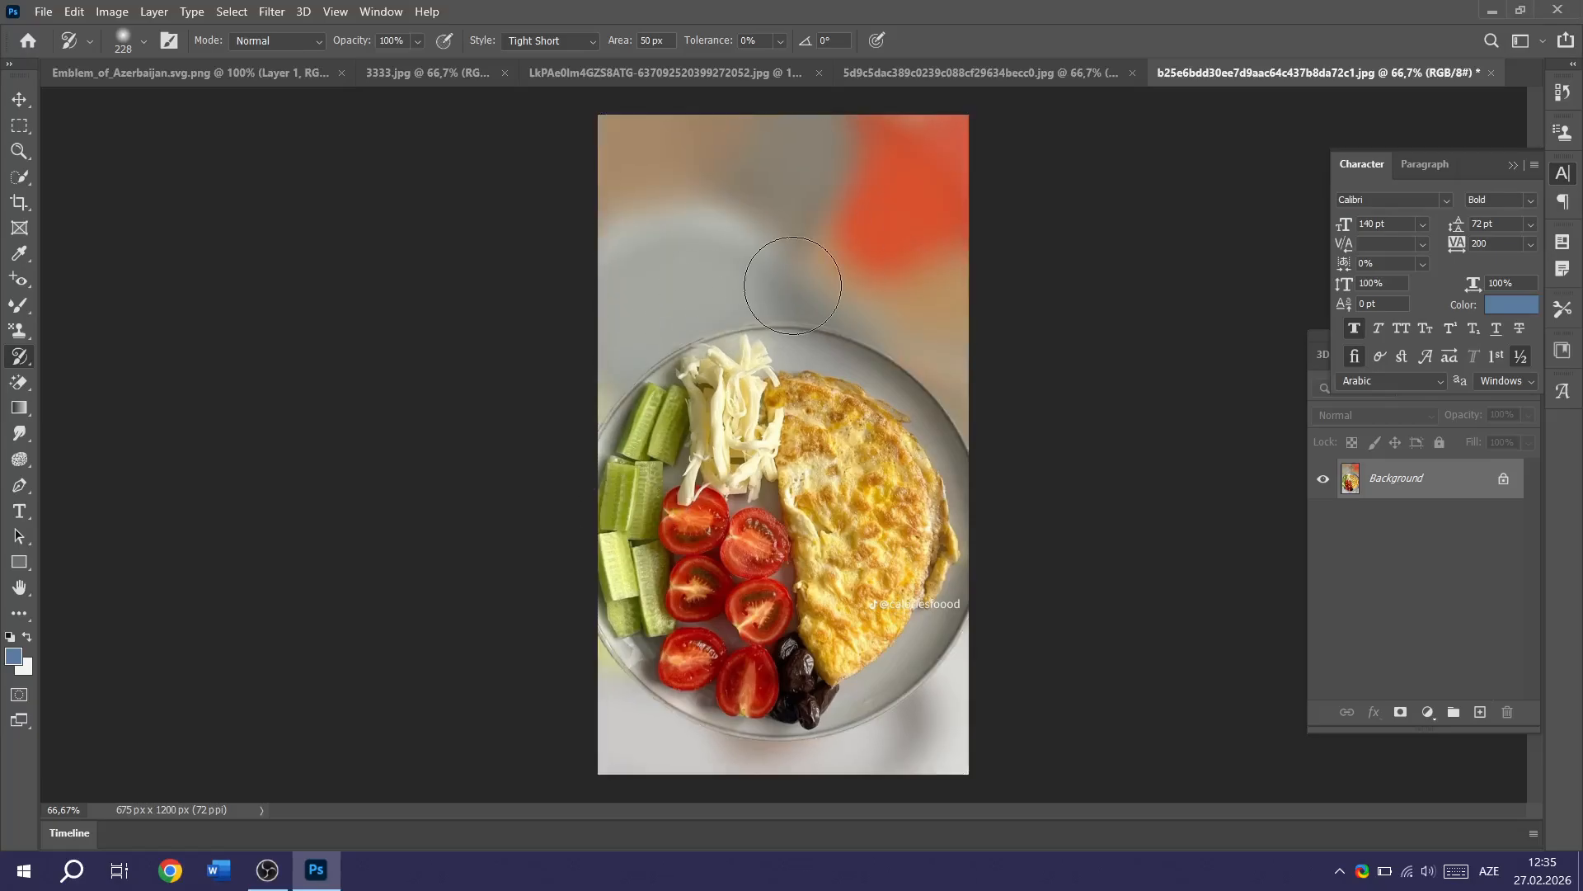
Restore the original photo around the plate by painting with the History Brush at a size of 108 px.
right_click(14, 367)
left_click(99, 355)
right_click(758, 287)
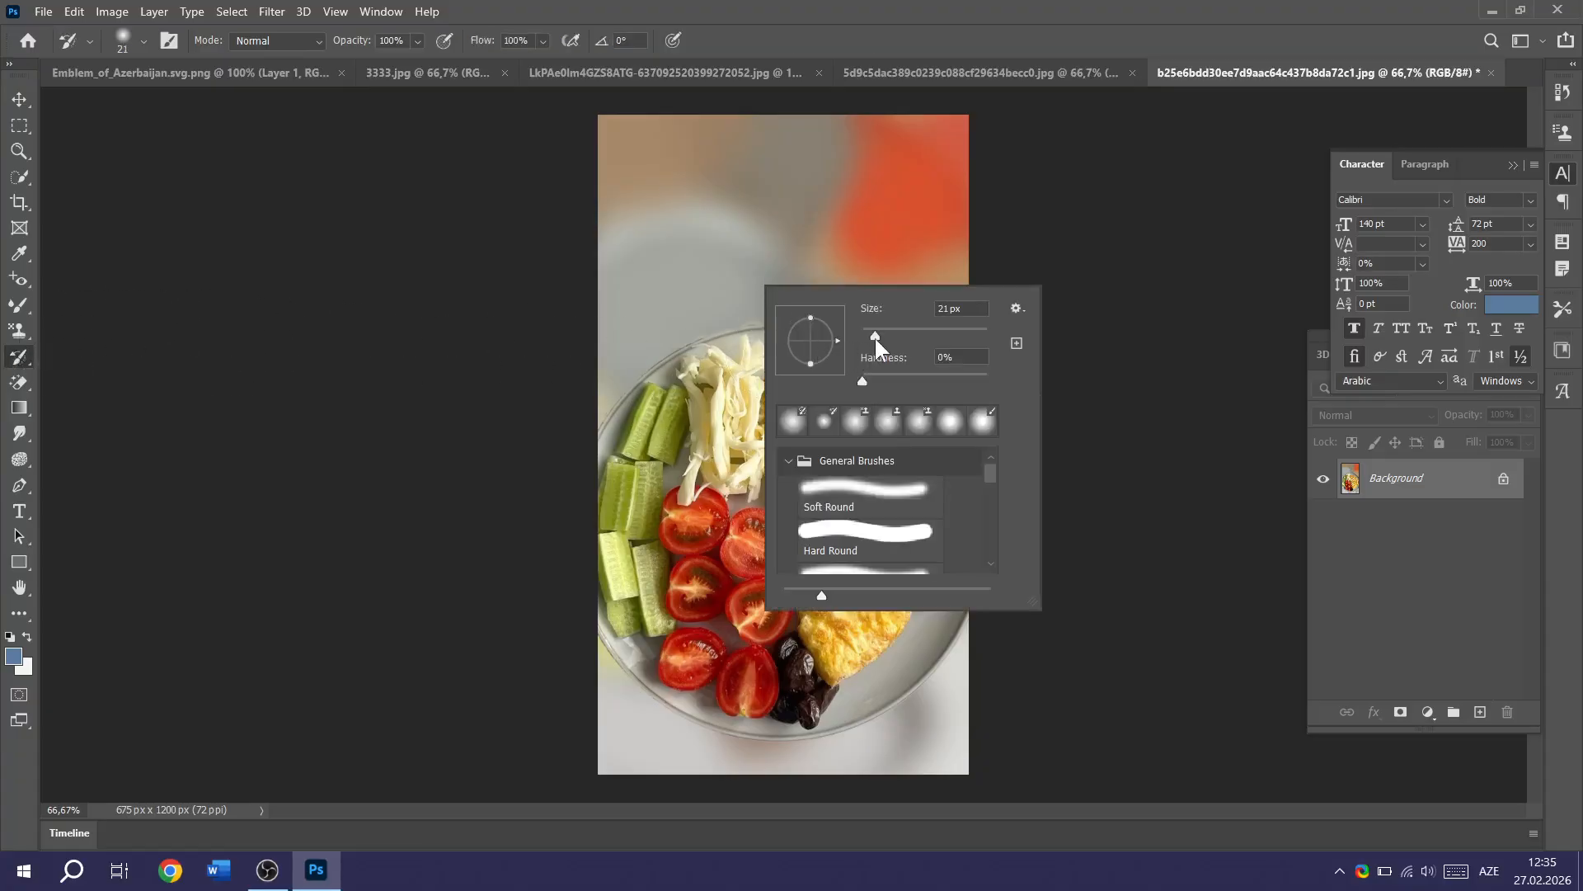
left_click_drag(925, 337, 929, 338)
mouse_move(788, 155)
left_mouse_down()
mouse_move(732, 174)
mouse_move(941, 132)
mouse_move(636, 116)
mouse_move(514, 240)
mouse_move(544, 318)
mouse_move(518, 423)
mouse_move(523, 601)
mouse_move(581, 674)
mouse_move(887, 725)
mouse_move(874, 763)
left_mouse_up()
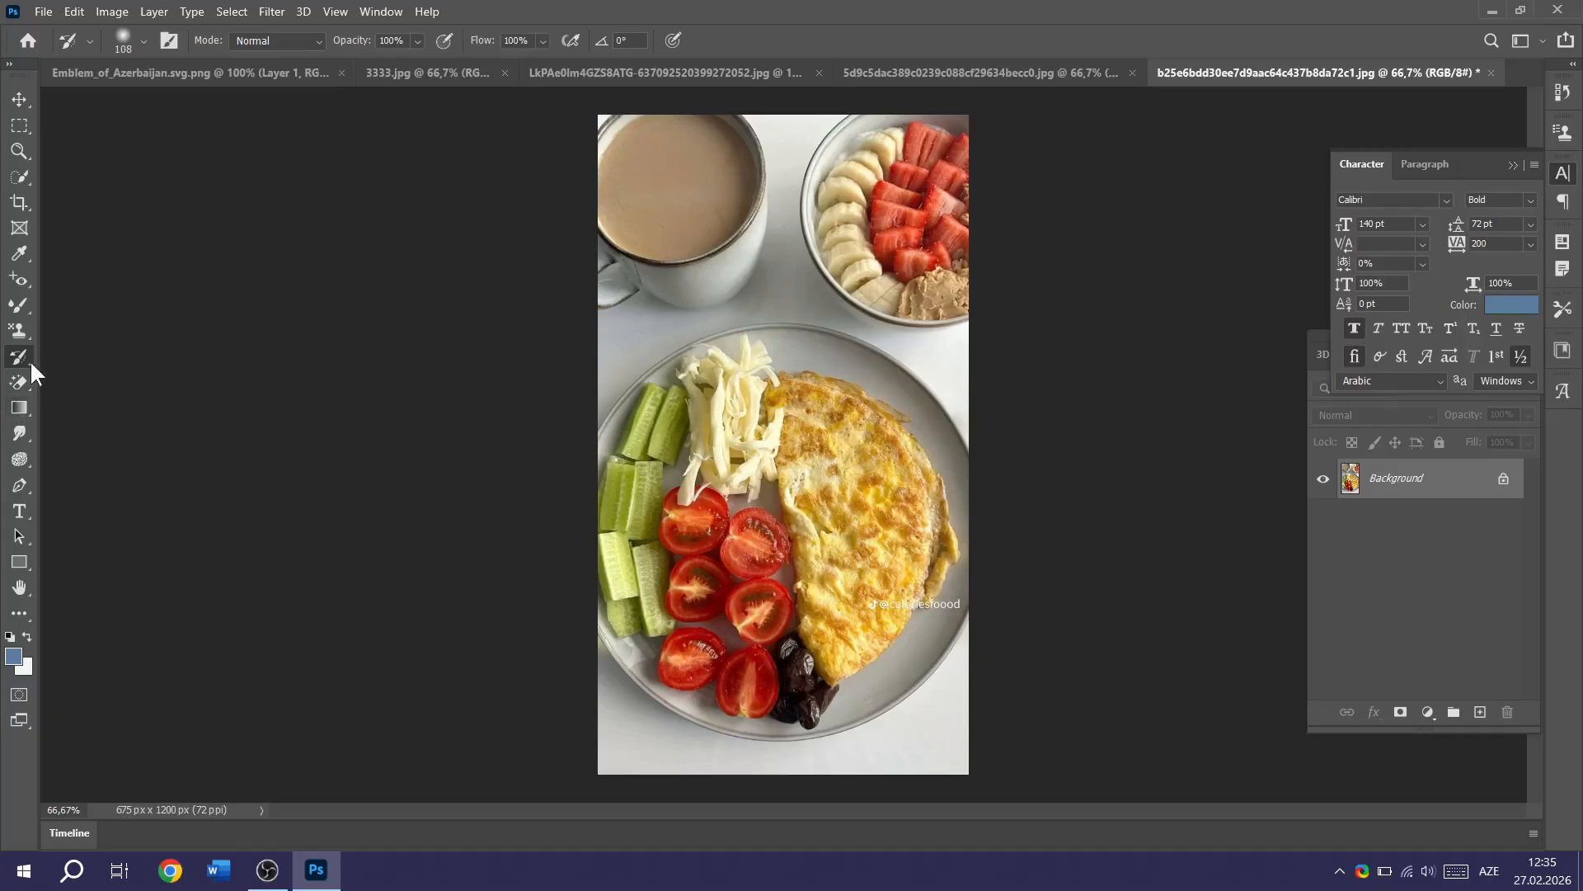
Detach the toolbar from its dock and activate the Move tool.
left_click(27, 378)
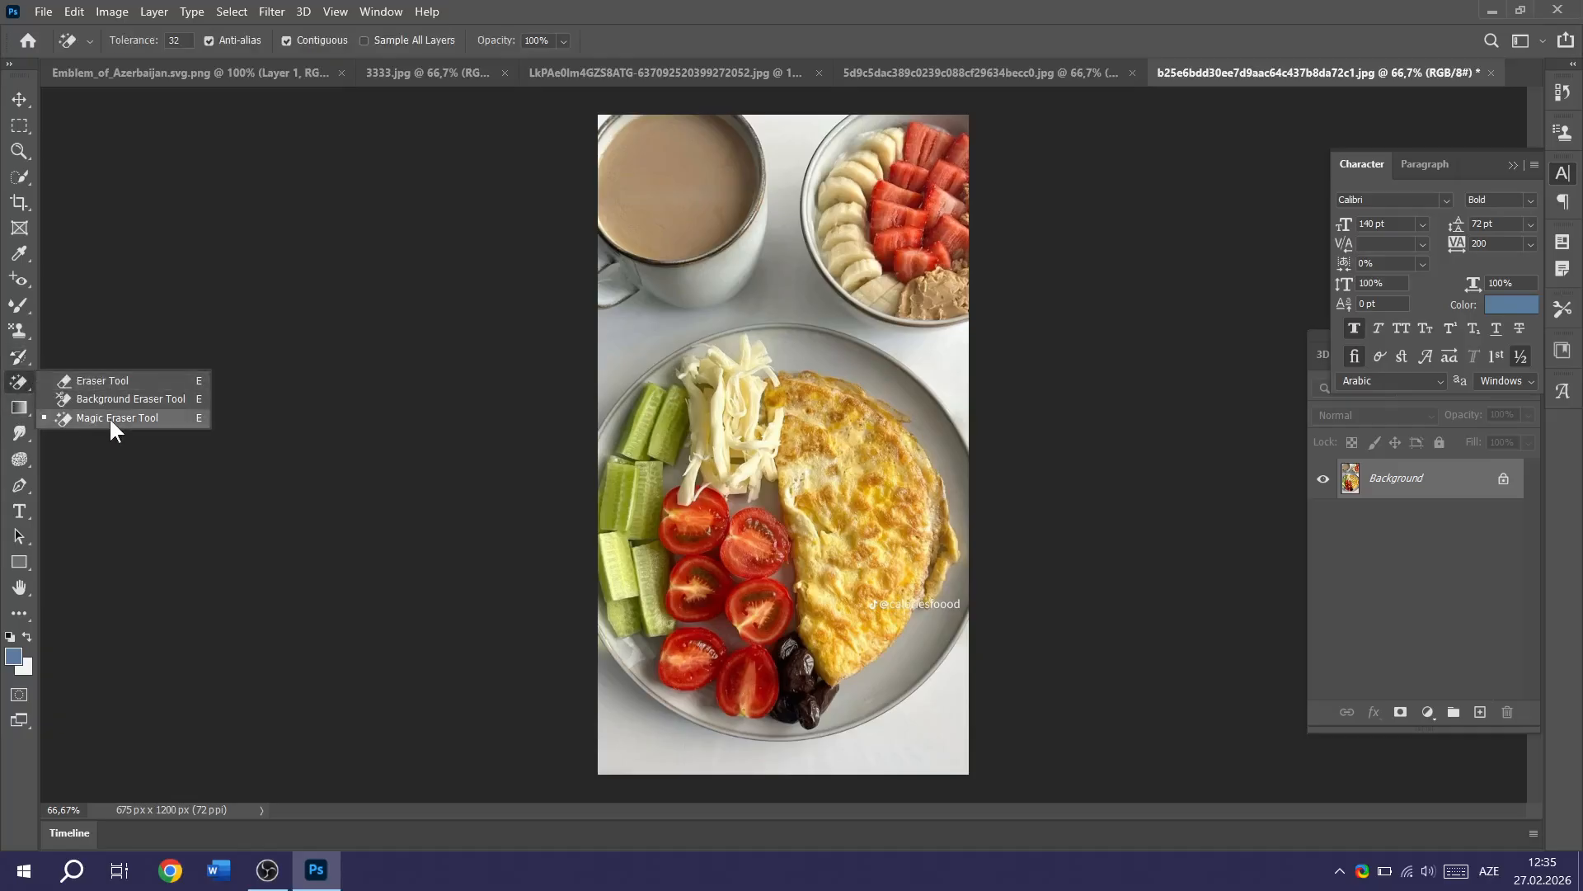
left_click_drag(26, 75, 26, 78)
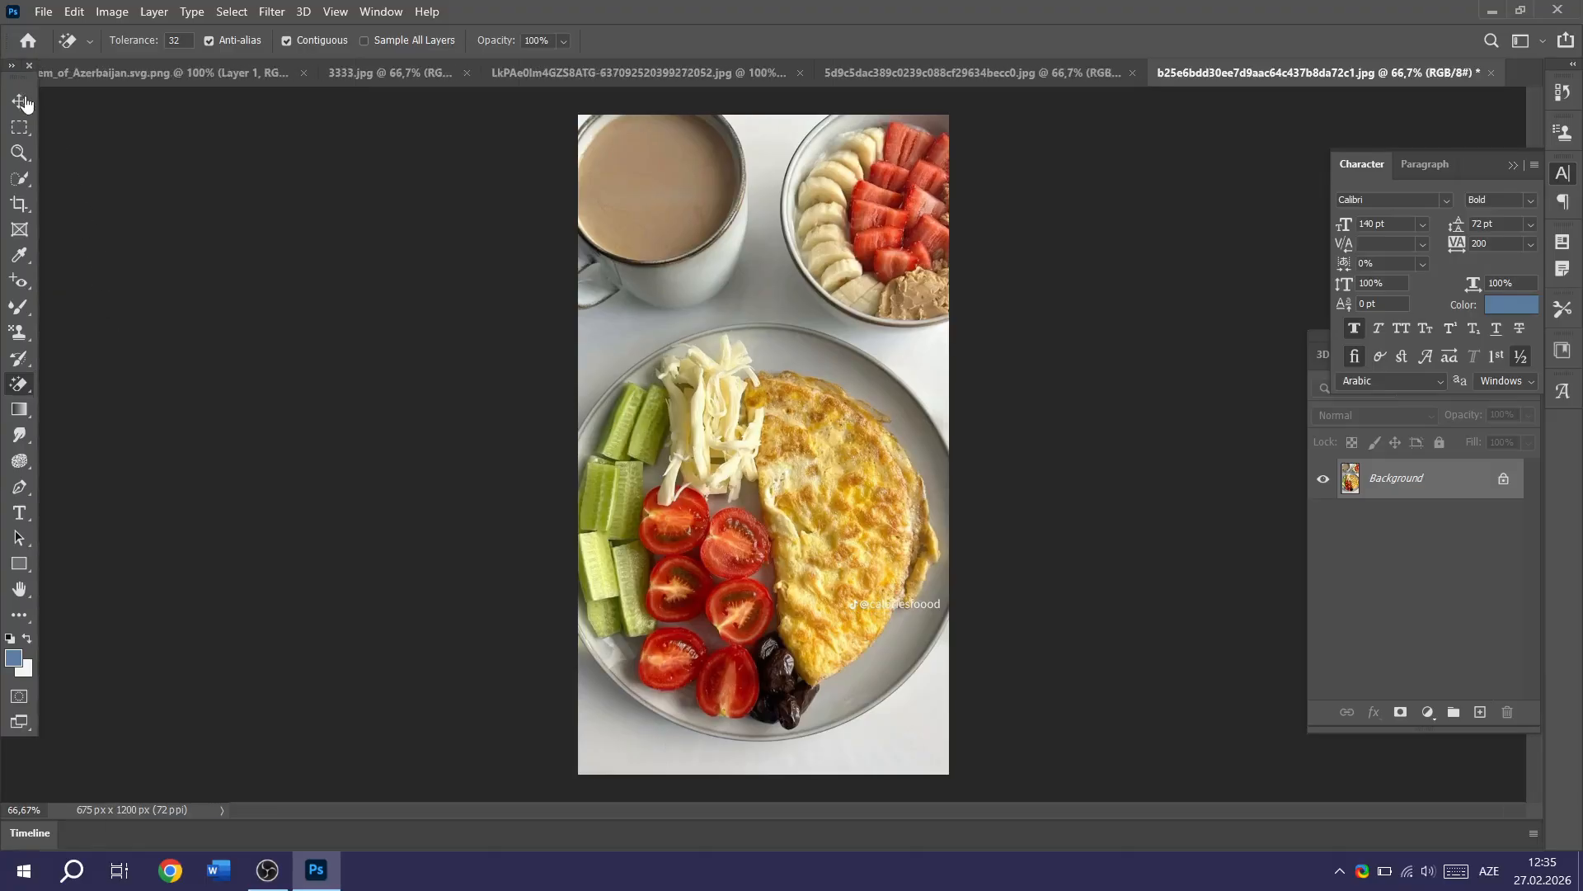
left_click(25, 100)
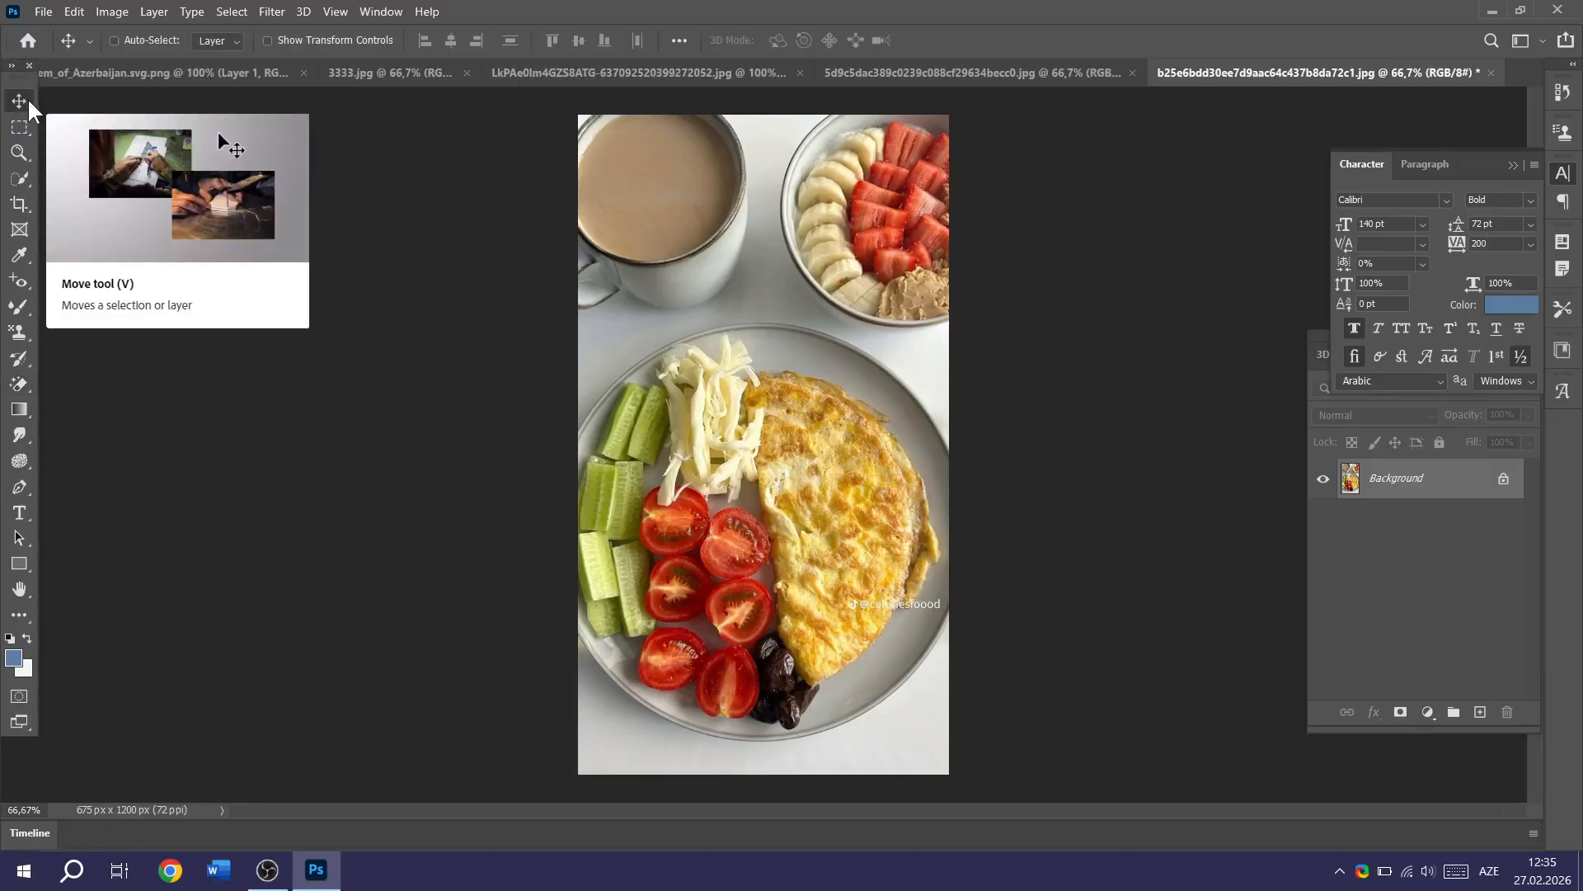
Open the green WhatsApp logo image 3670051 from the PICTURE folder.
key("ctrl+o")
scroll(719, 256, "down", 5)
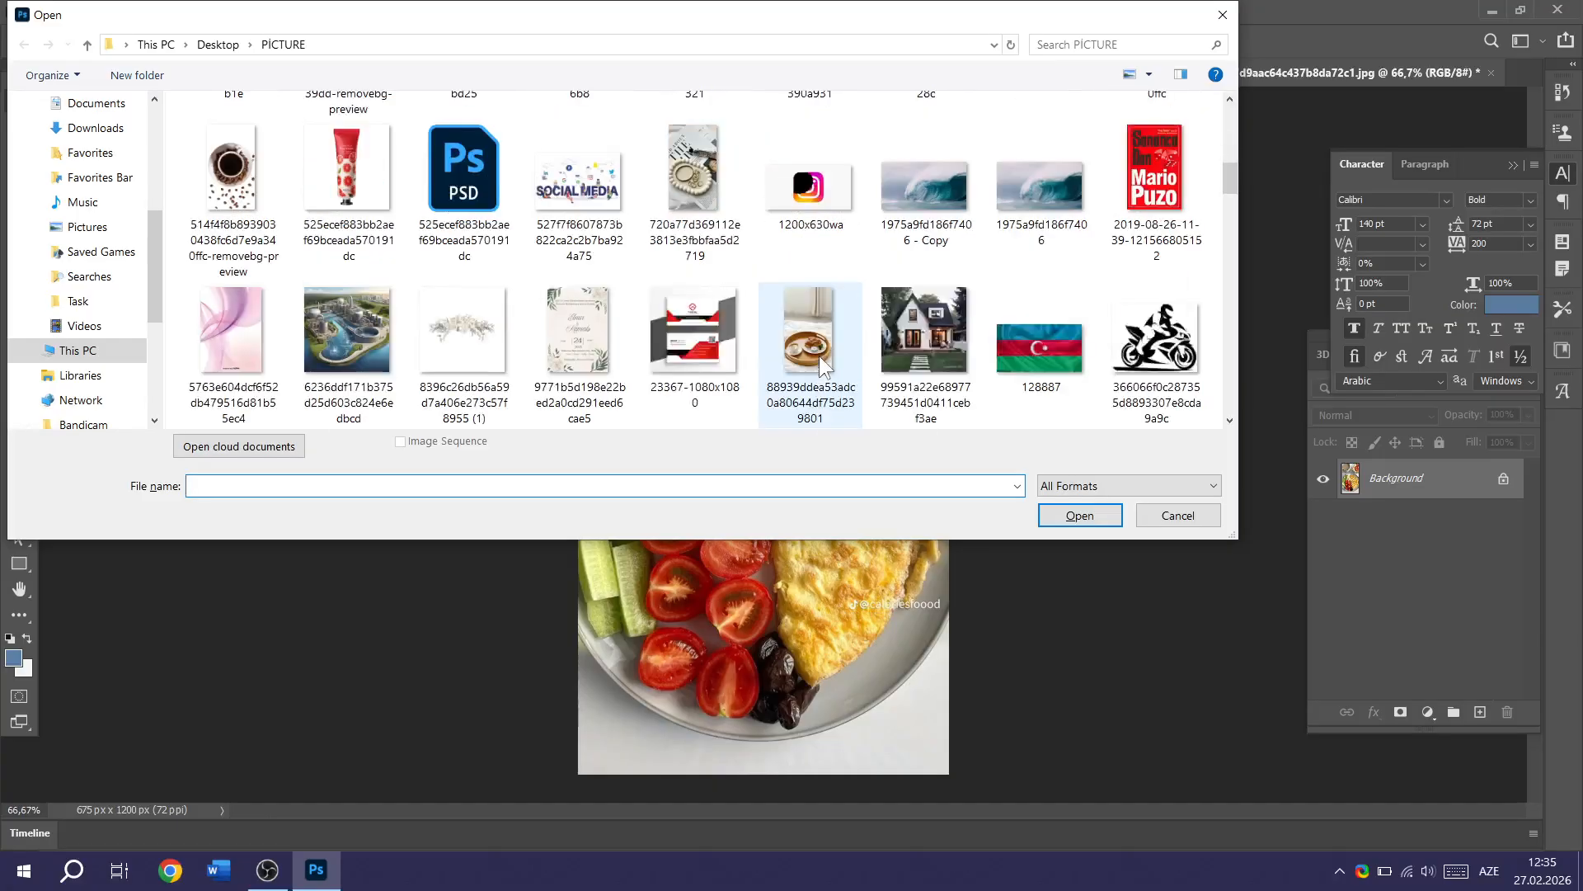
scroll(822, 363, "down", 2)
left_click(462, 333)
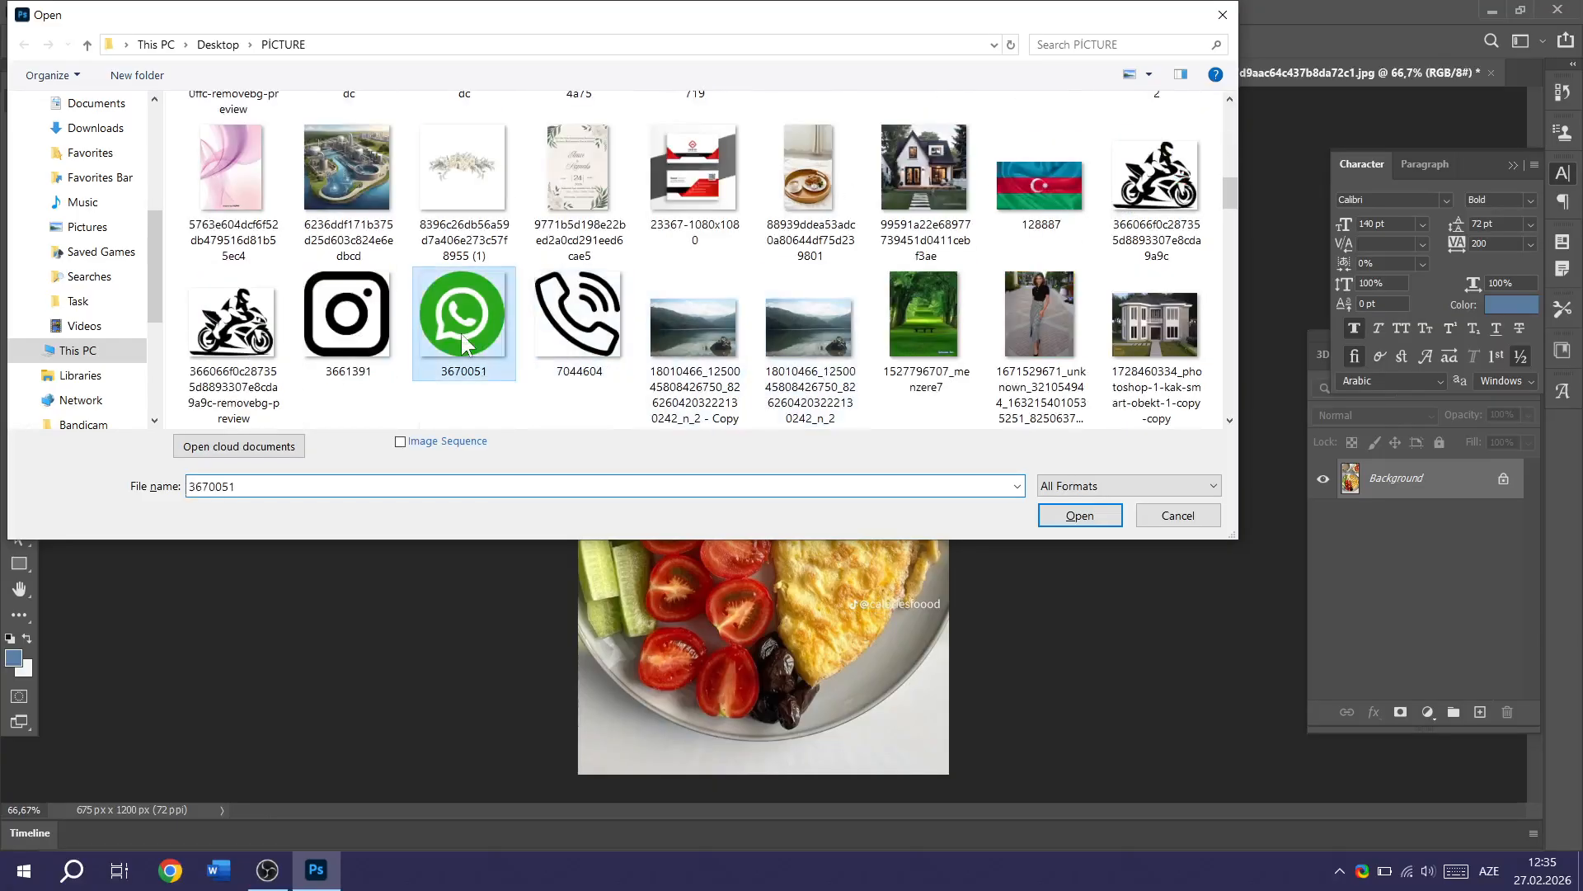
double_click(462, 333)
Open the orange slice image "apensin dilimi" from the PICTURE folder.
key("ctrl+o")
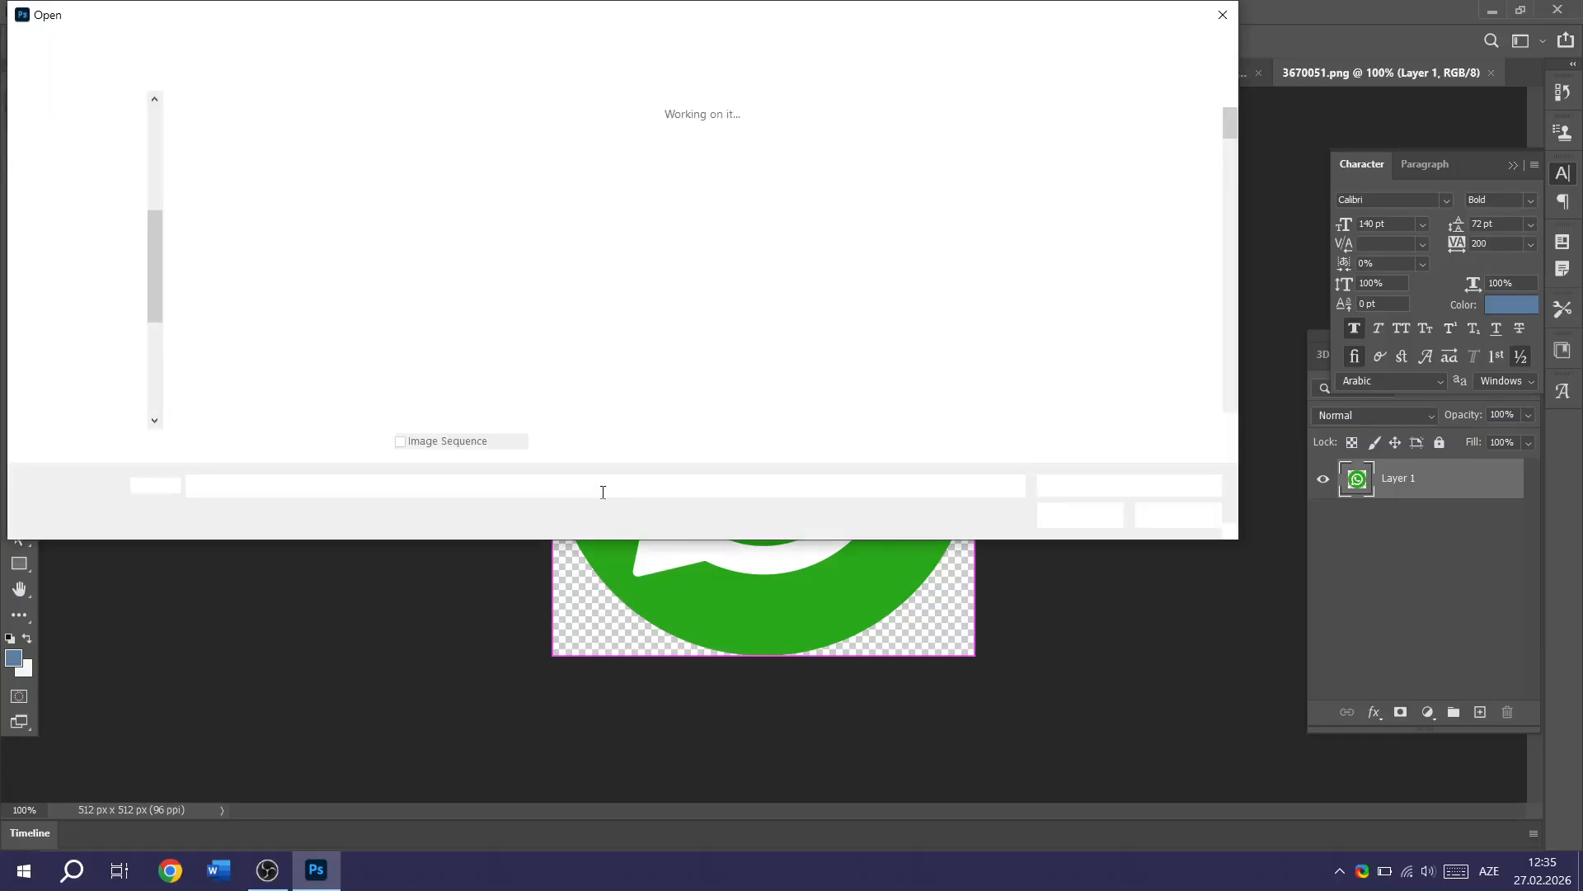
scroll(667, 229, "down", 5)
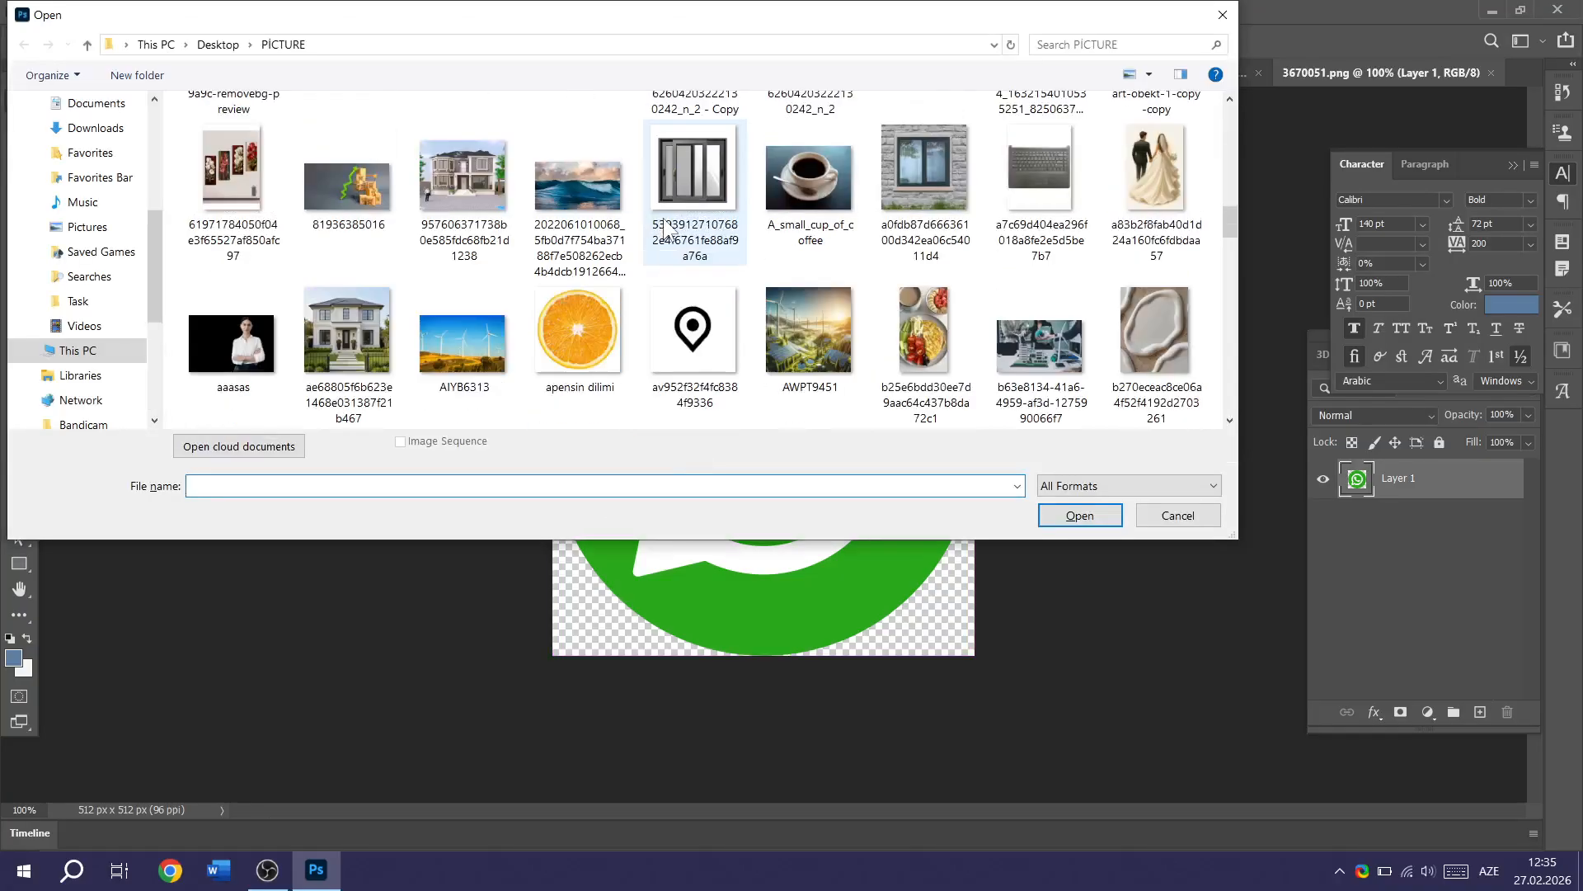
double_click(611, 172)
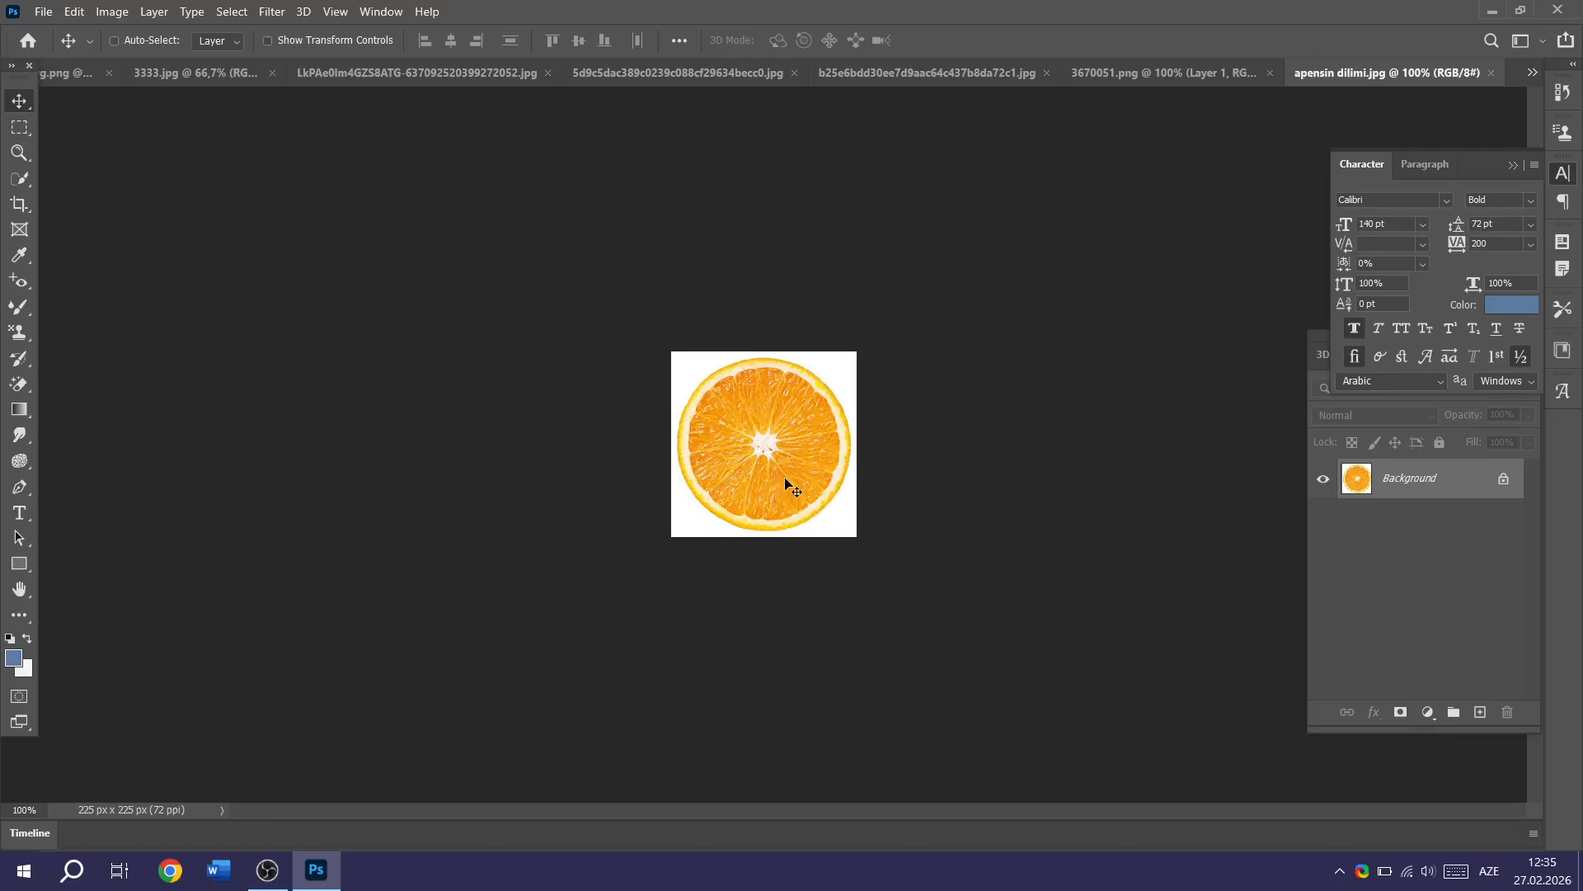
Erase the whole orange slice image with the standard Eraser tool at a size of 168 px.
key("ctrl+plus")
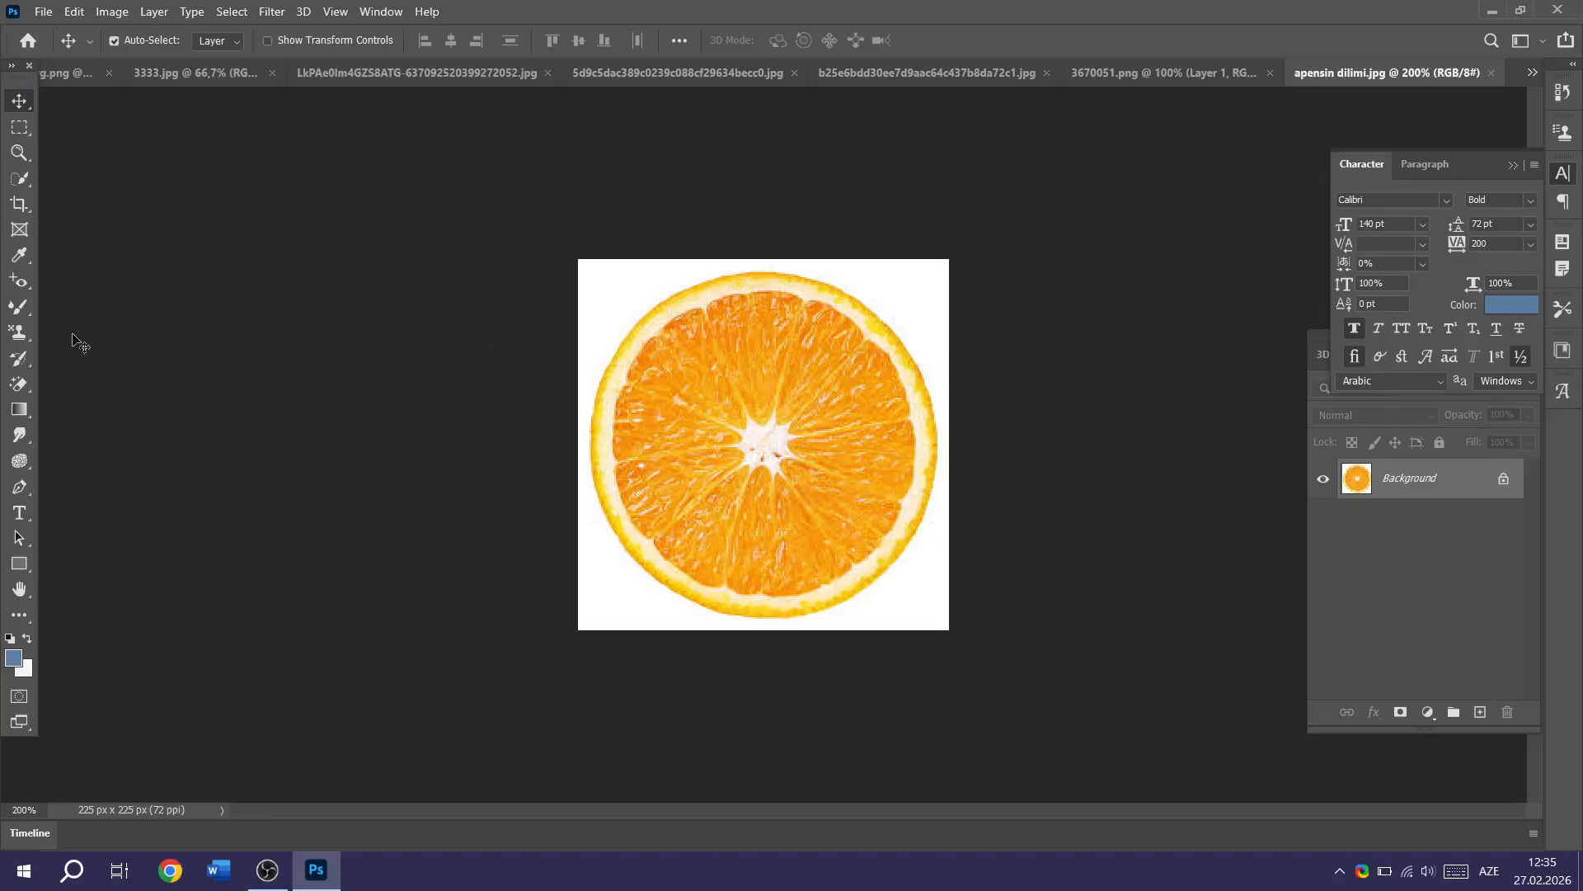
left_click(17, 382)
left_click(108, 376)
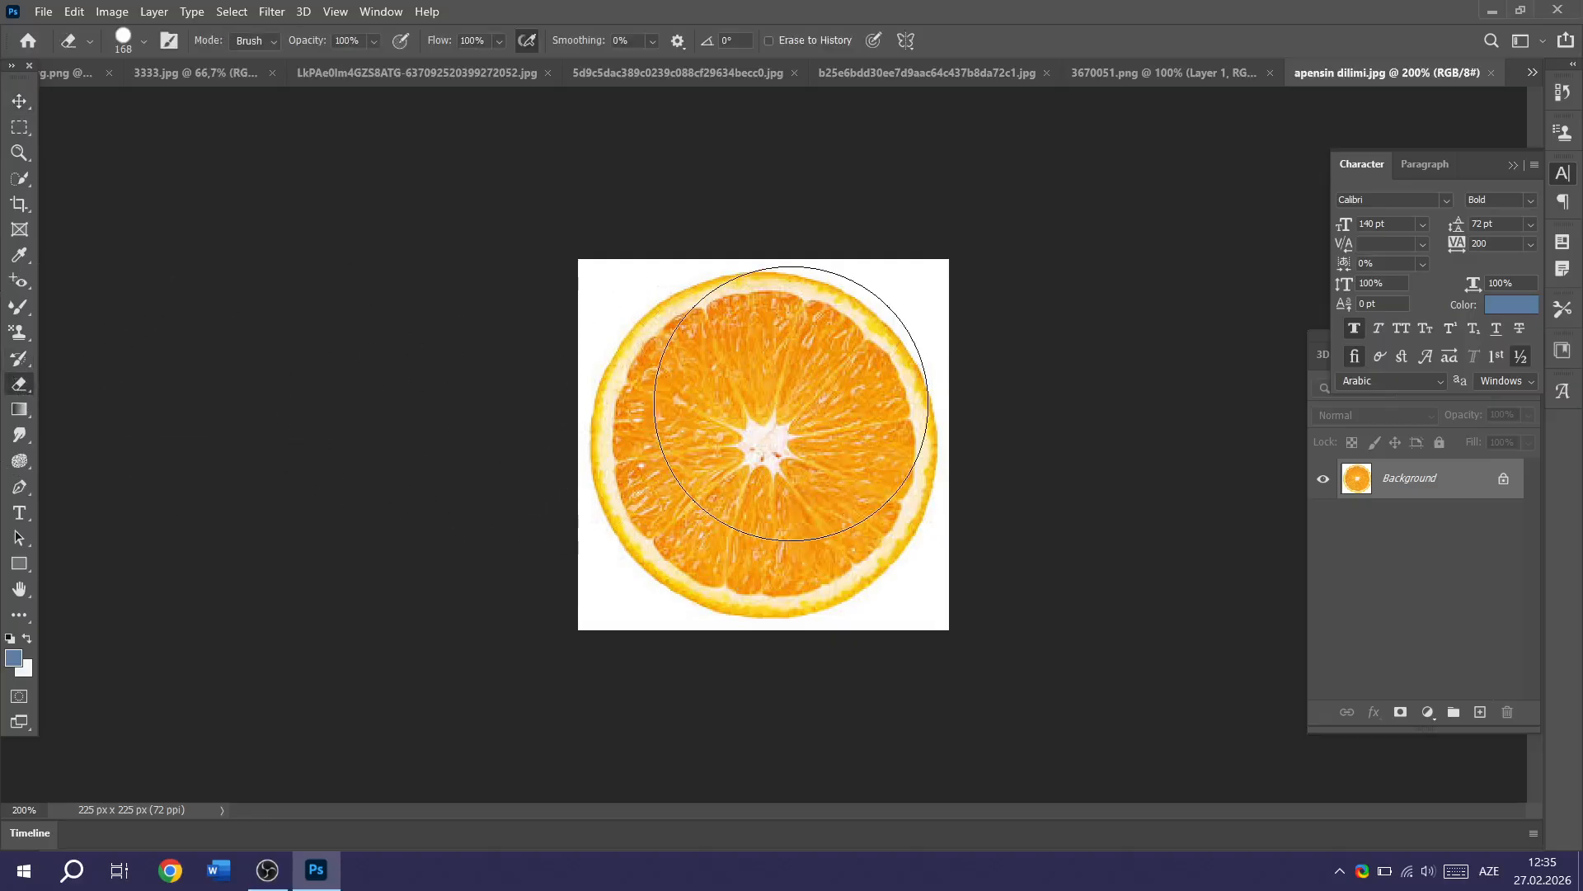
left_click(755, 442)
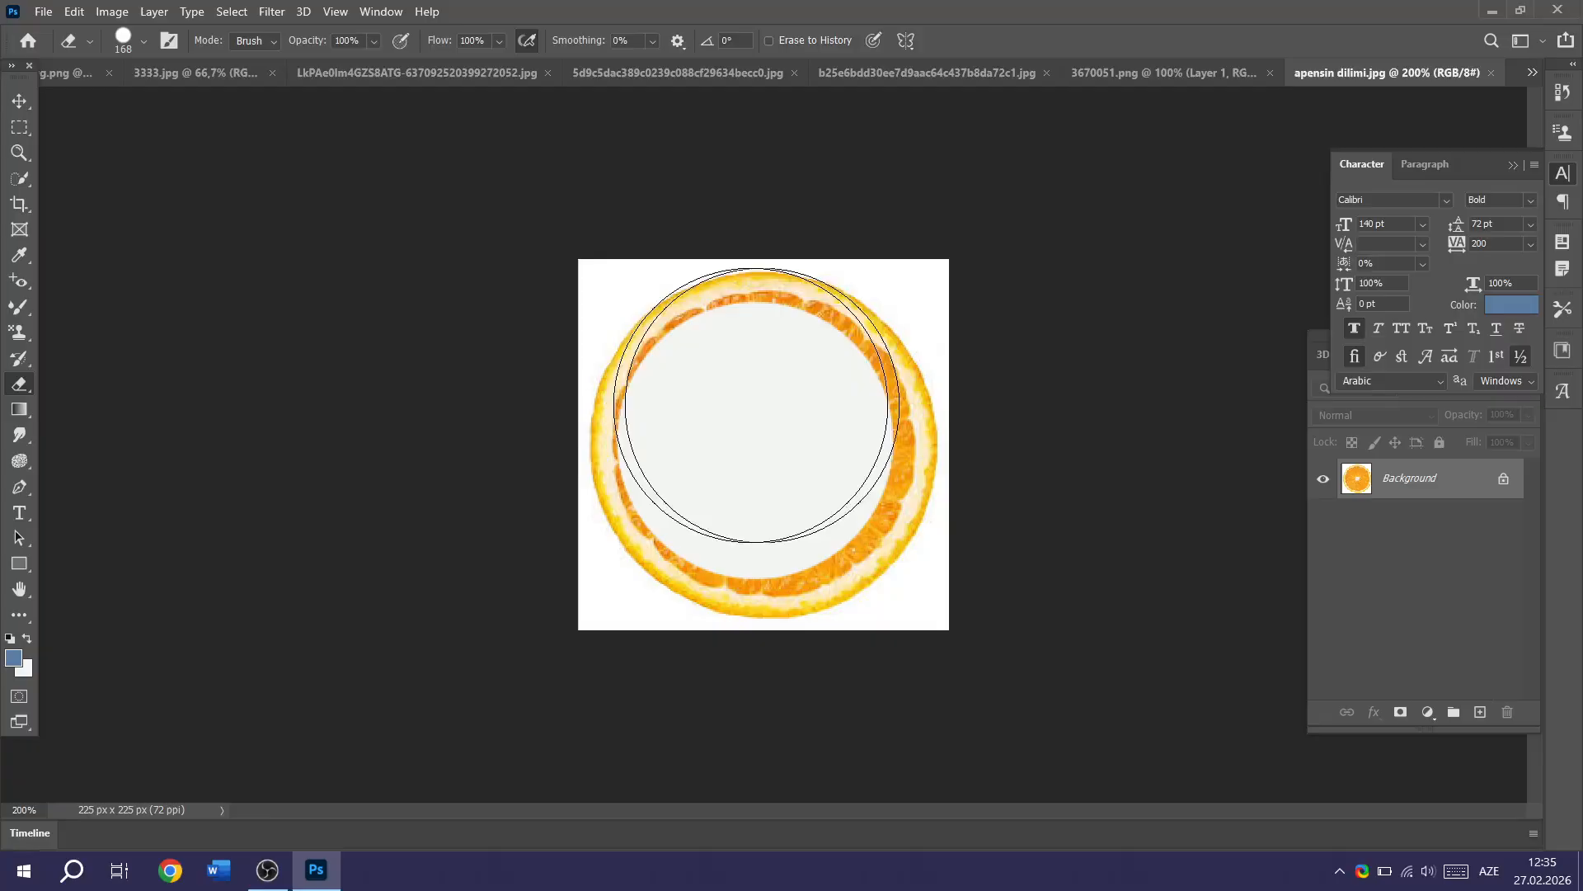
mouse_move(756, 404)
left_mouse_down()
mouse_move(780, 444)
mouse_move(678, 435)
mouse_move(876, 332)
mouse_move(899, 451)
mouse_move(807, 564)
mouse_move(816, 499)
mouse_move(886, 621)
left_mouse_up()
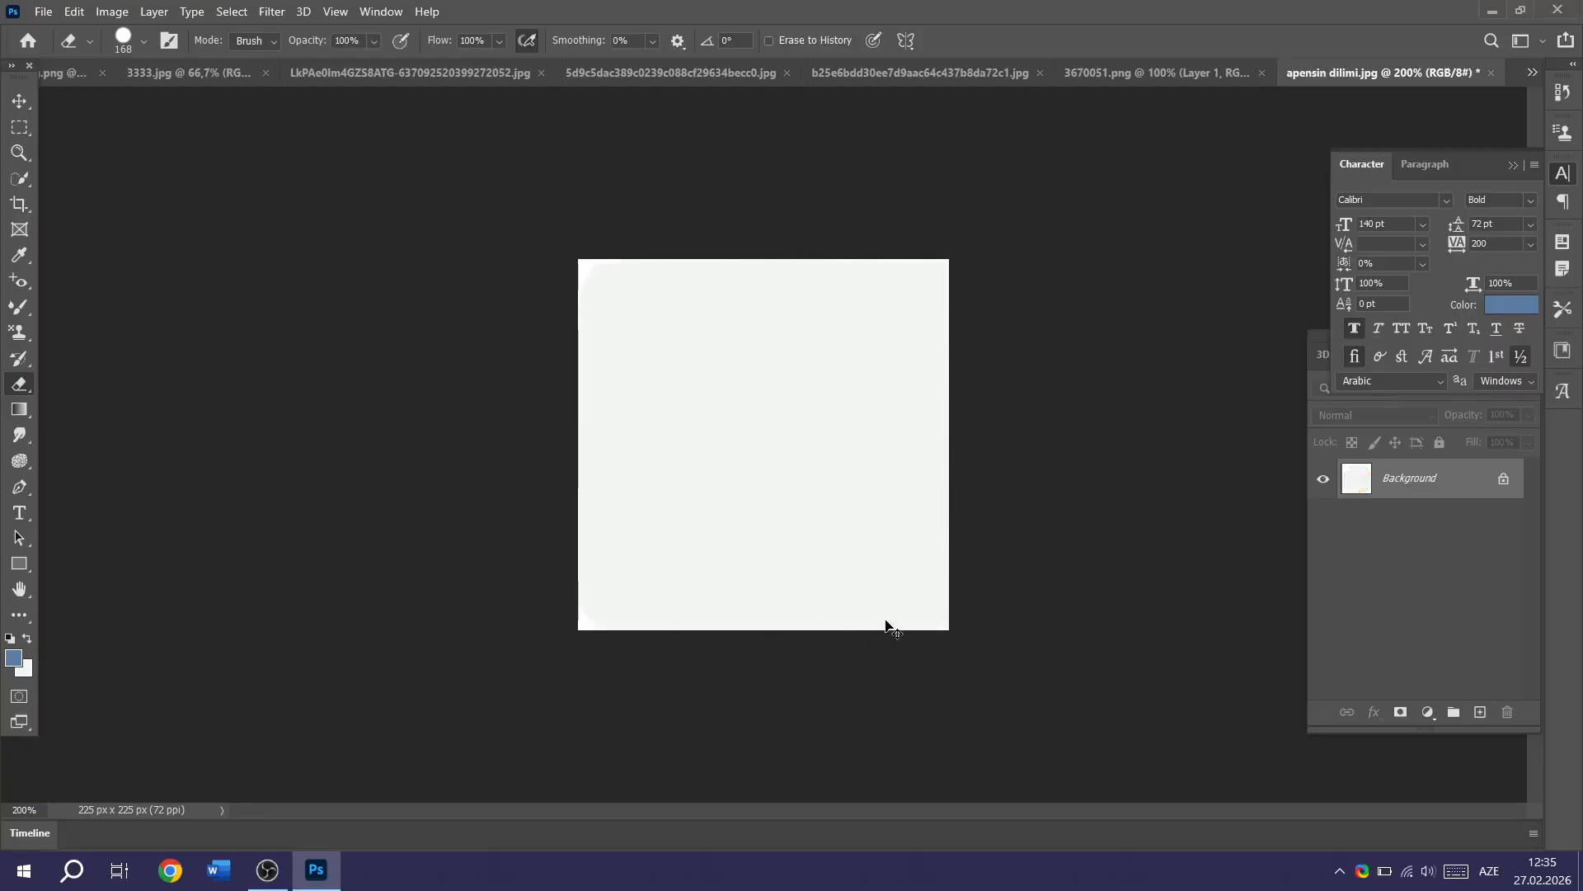
Undo all the eraser strokes on the orange slice image.
key("ctrl+z")
key("ctrl+z")
key("ctrl+shift+z")
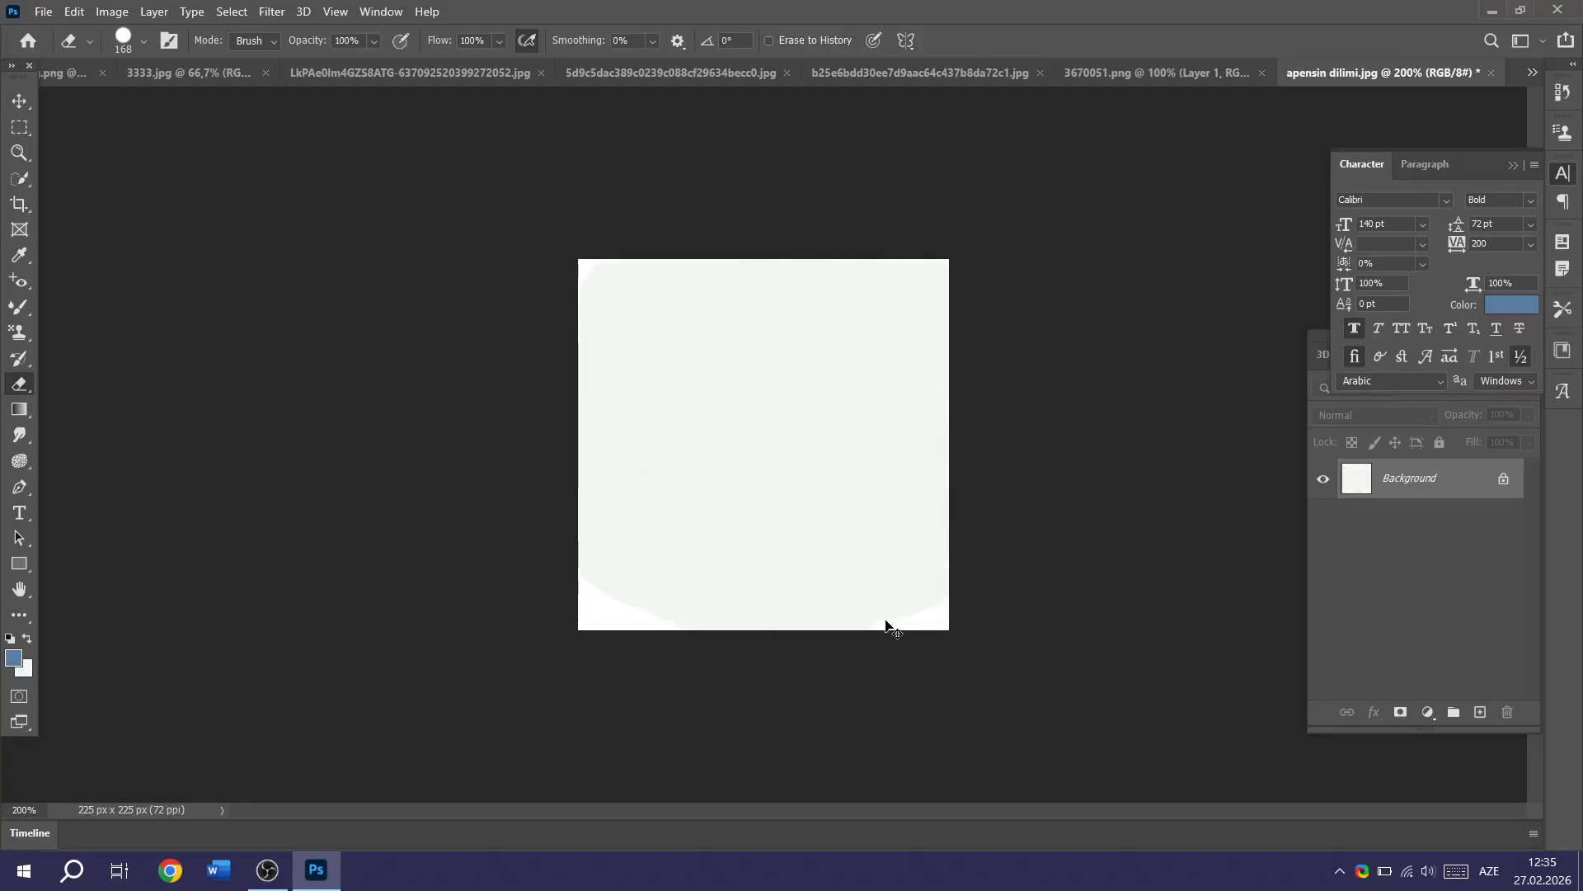
key("ctrl+z")
key("ctrl+z")
key("ctrl+z")
key("ctrl+z")
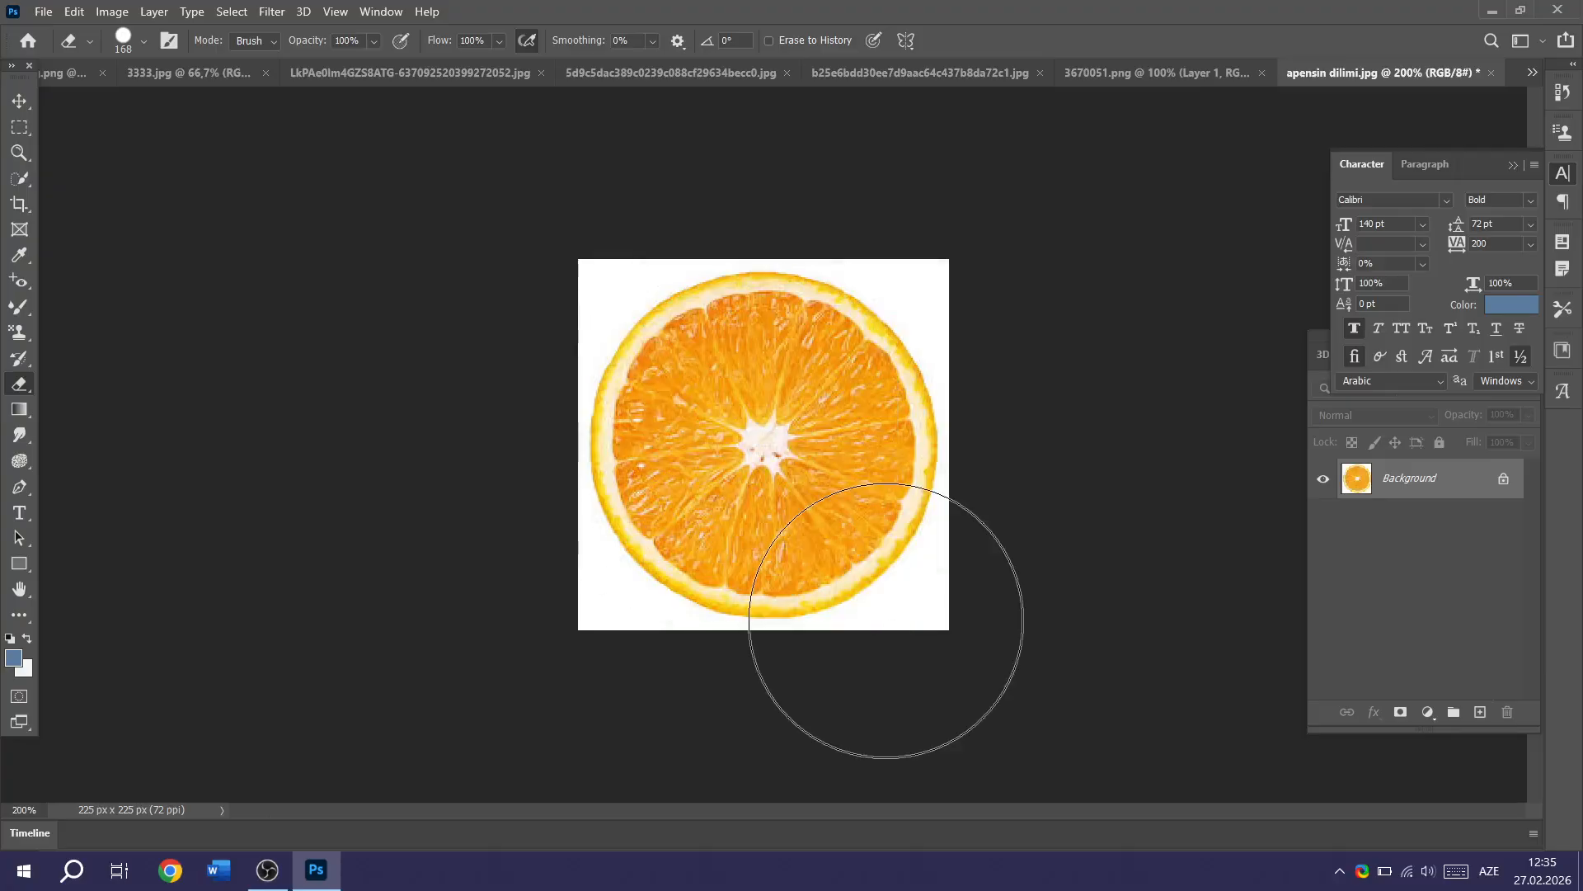
Erase the white background at the orange slice's upper-right corner with the Background Eraser, enlarging its brush to 72 px.
left_click(20, 179)
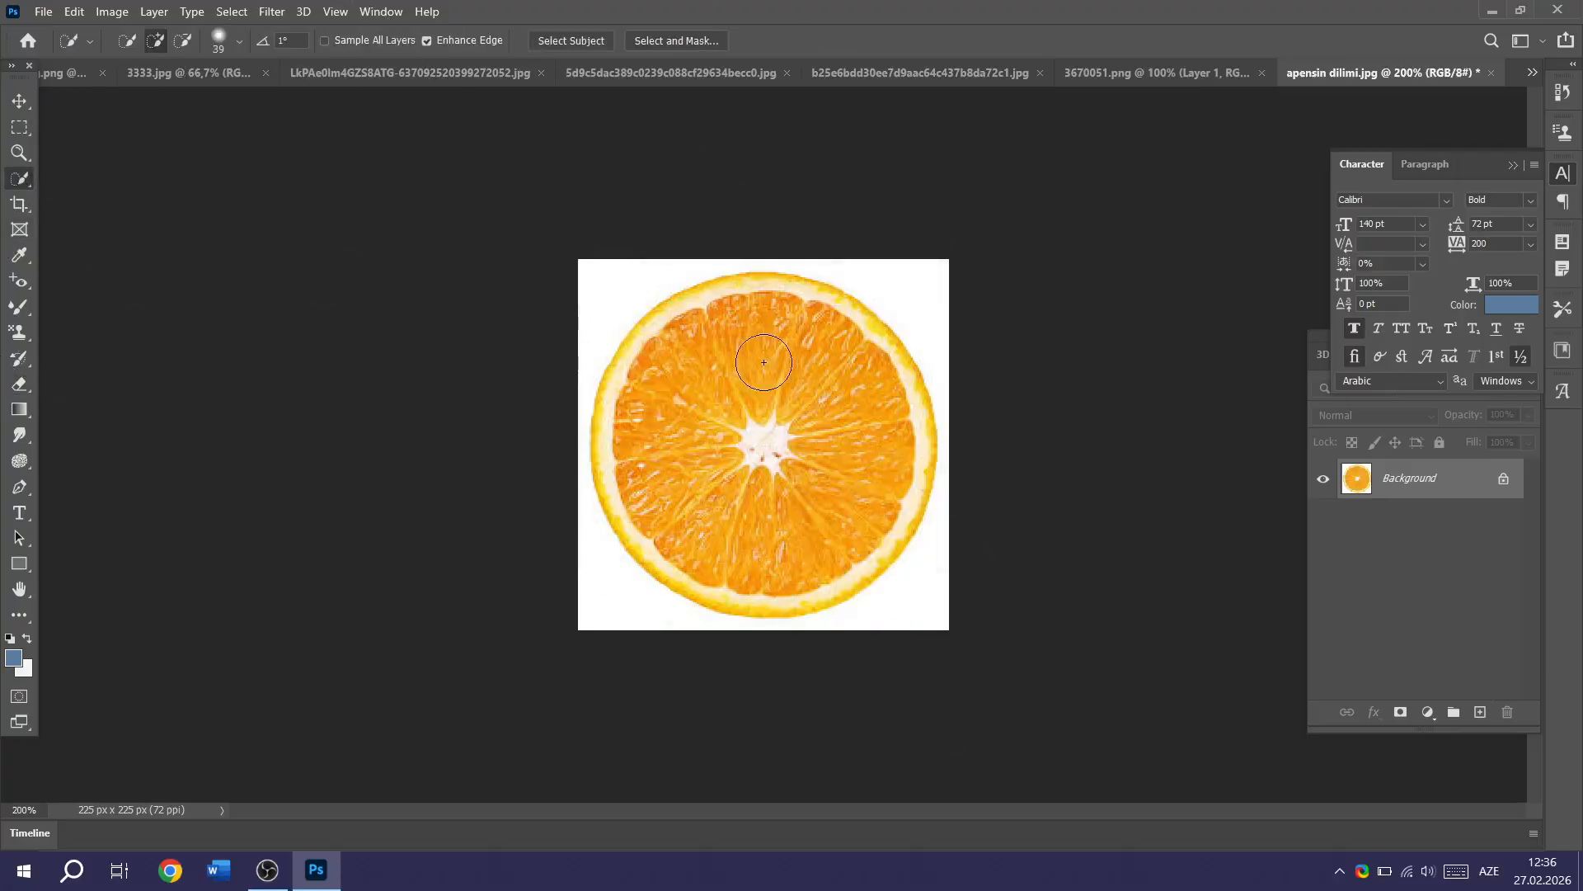
left_click_drag(31, 383, 97, 394)
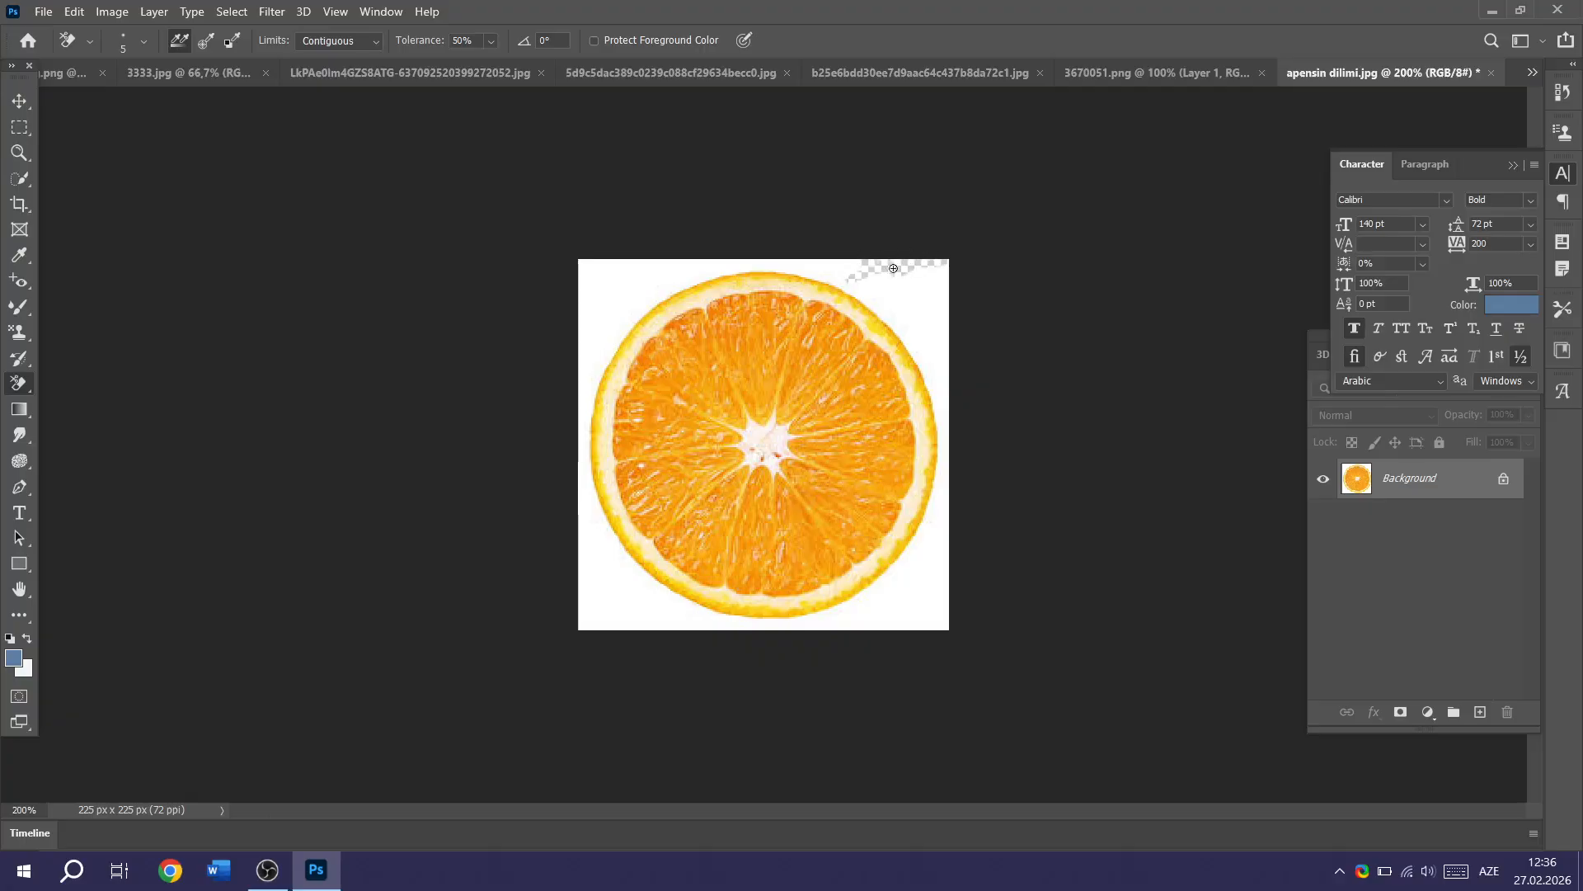
left_click_drag(938, 271, 937, 302)
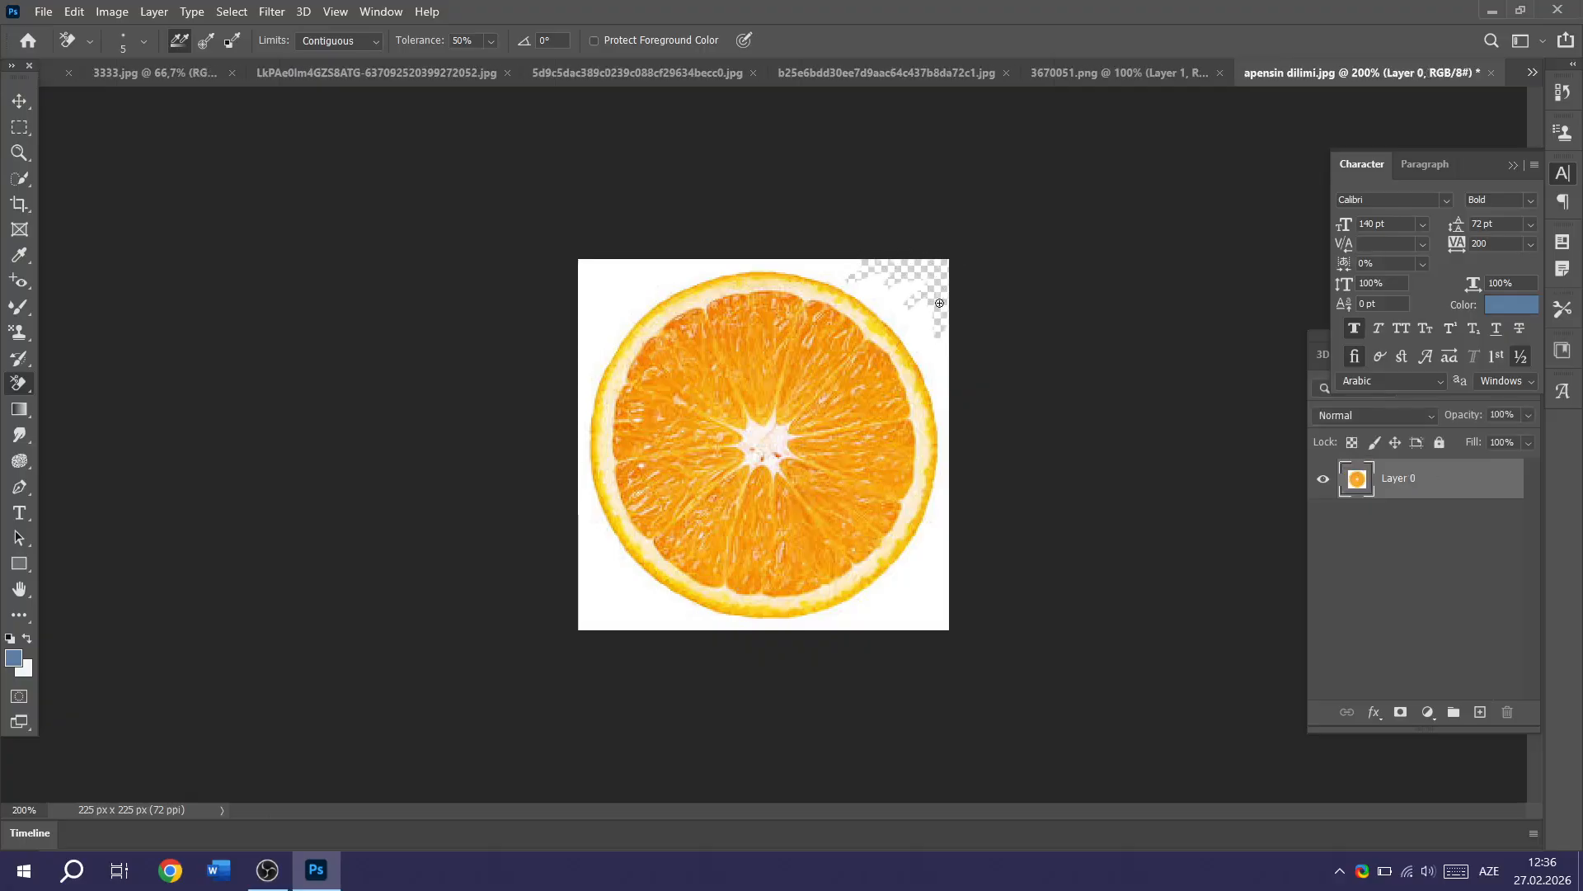
right_click(889, 286)
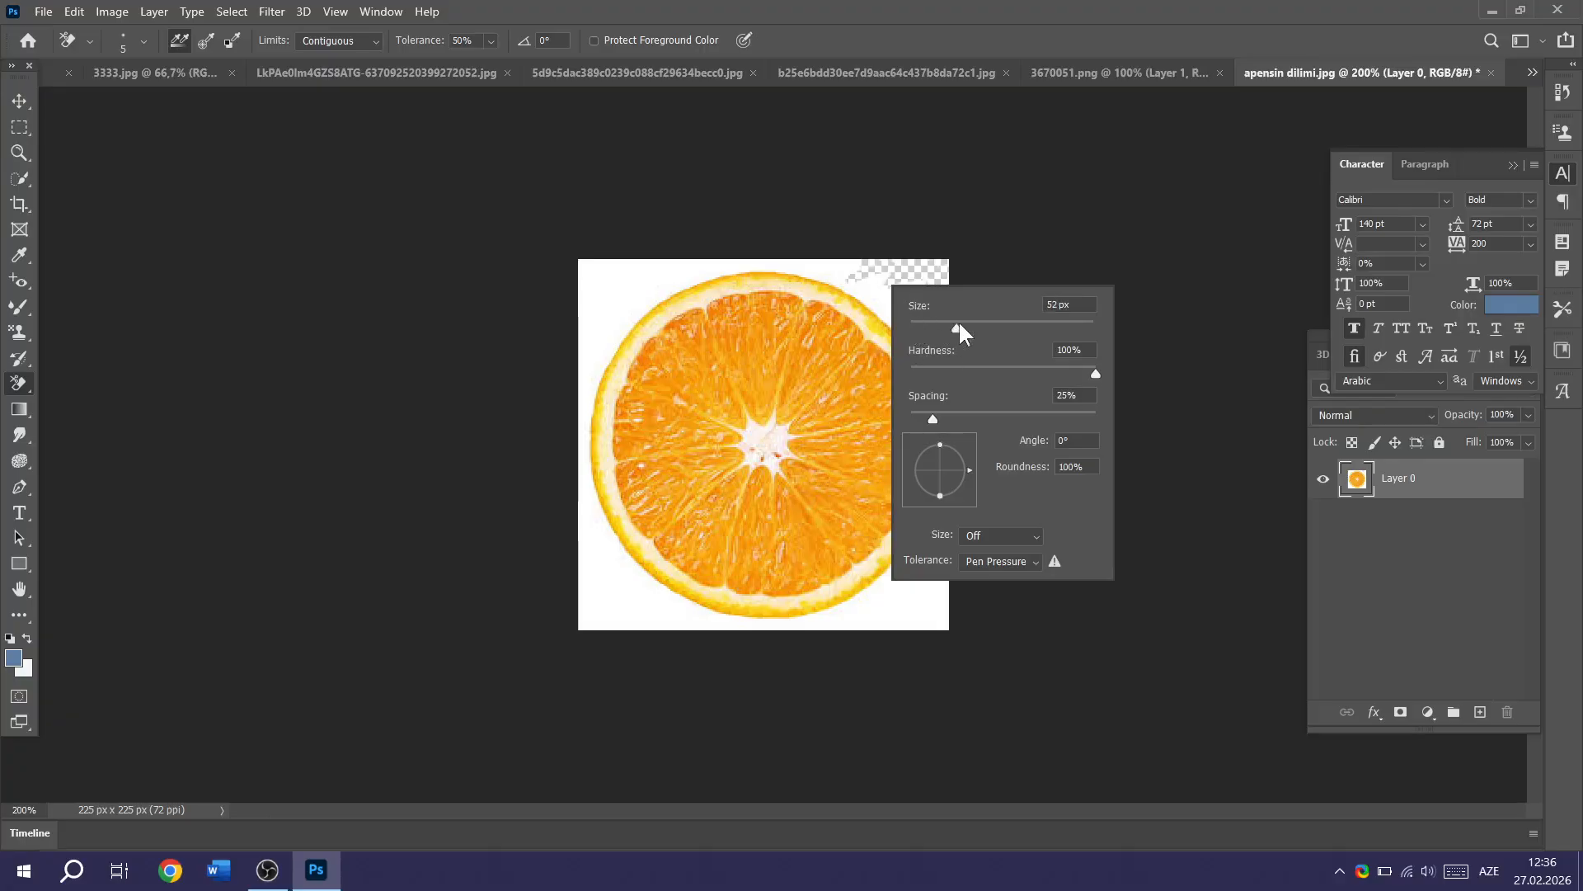
mouse_move(960, 324)
left_mouse_down()
mouse_move(977, 327)
mouse_move(926, 343)
mouse_move(930, 364)
left_mouse_up()
left_click(888, 245)
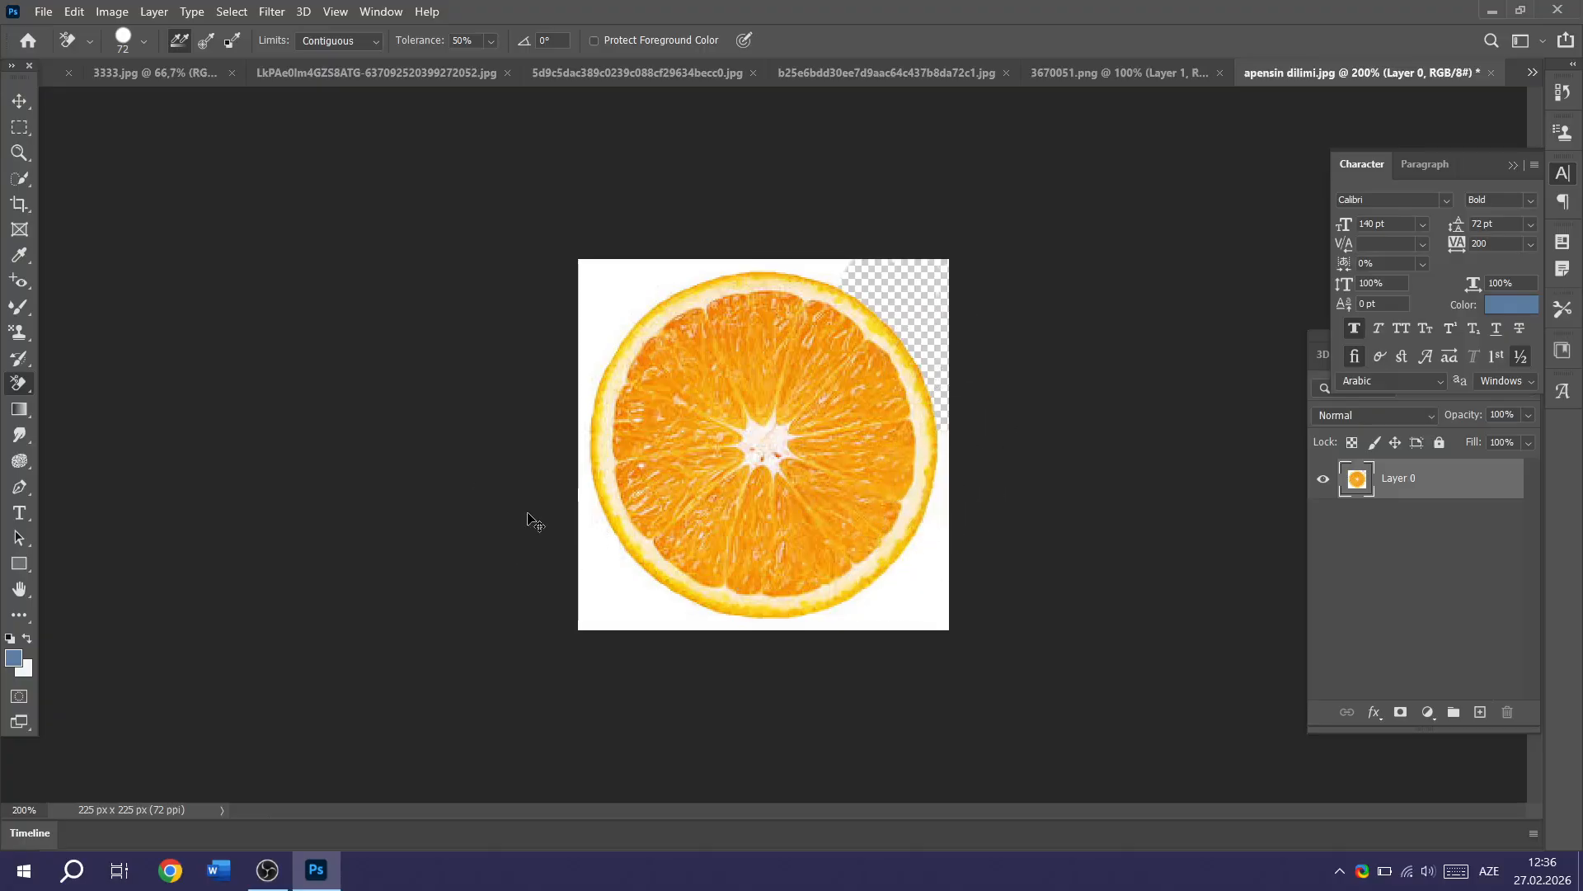
Undo the Background Eraser strokes beside the orange slice.
key("ctrl+z")
key("ctrl+z")
key("ctrl+z")
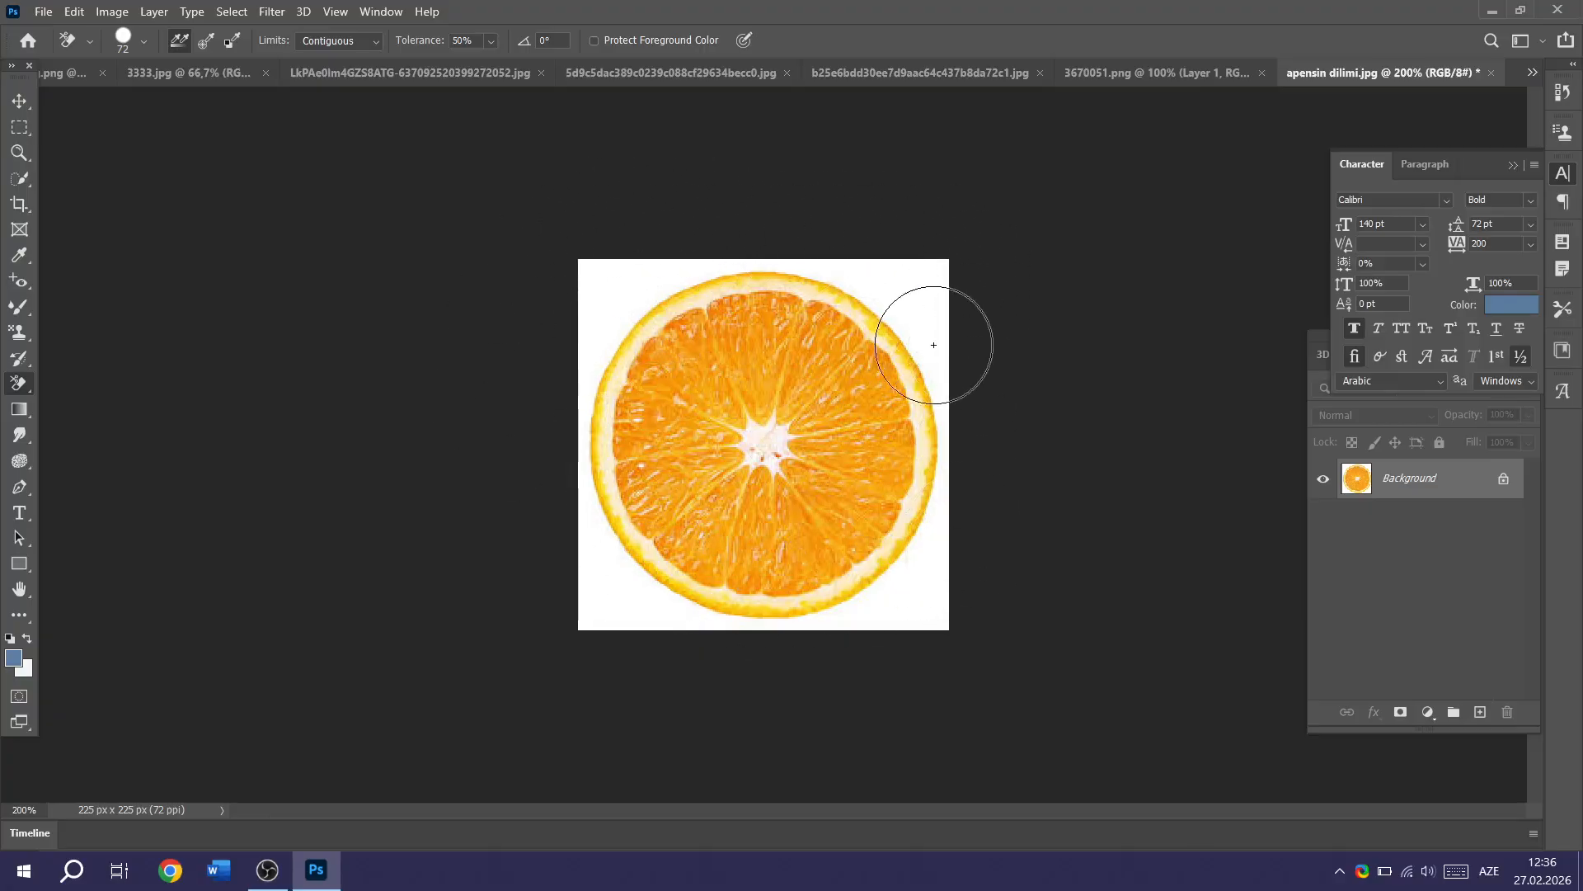
left_click(19, 179)
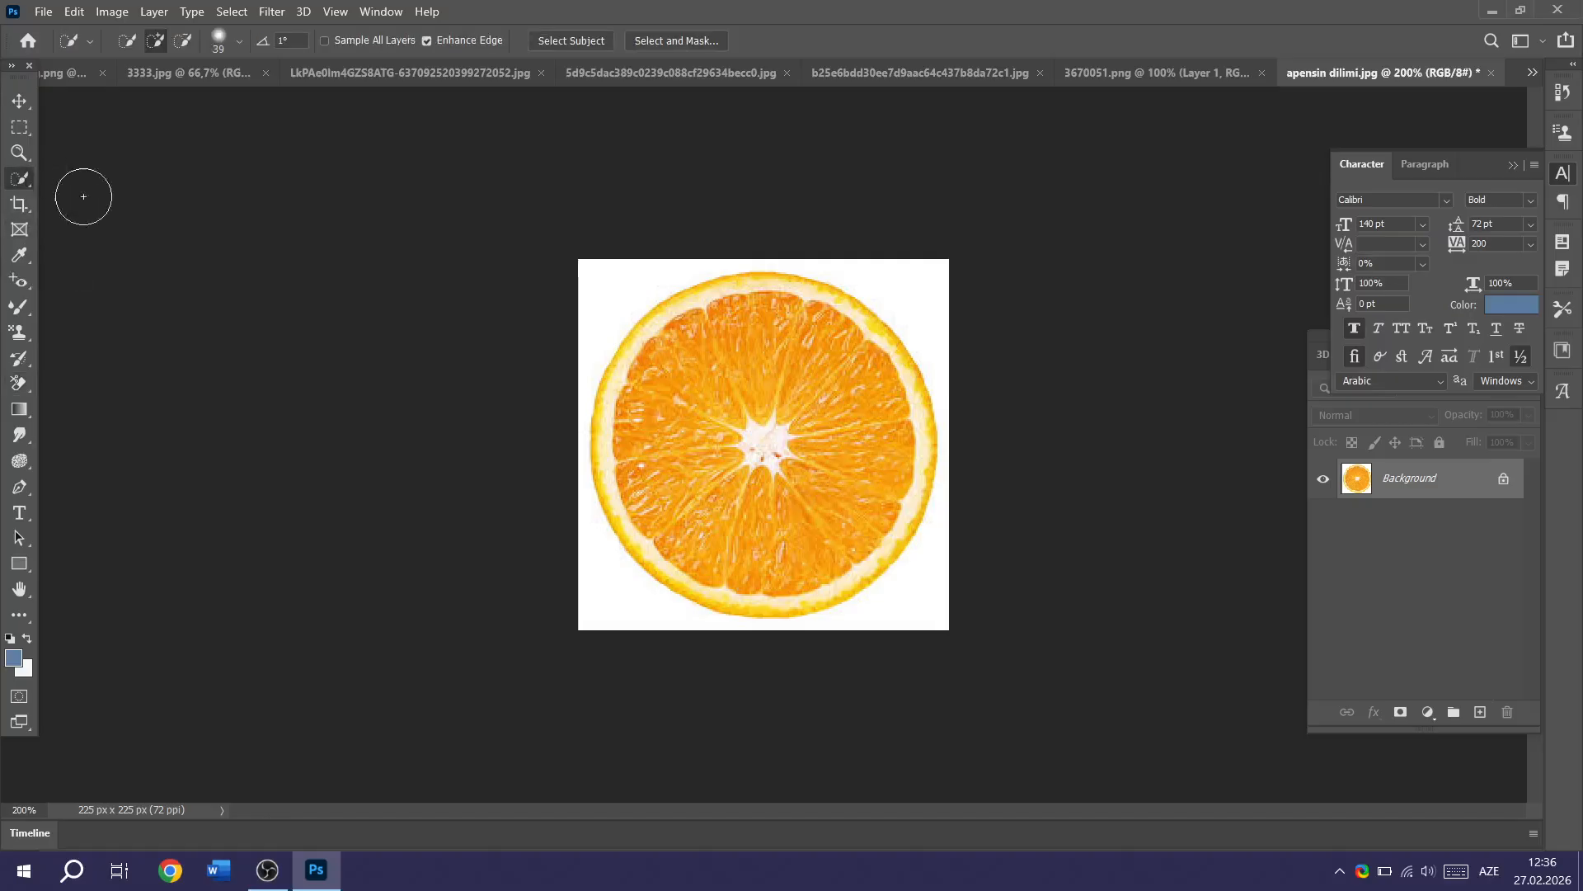
mouse_move(821, 325)
left_mouse_down()
mouse_move(729, 467)
mouse_move(865, 444)
left_mouse_up()
key("ctrl+d")
Erase the white background around the orange slice with the Magic Eraser and shift the slice with the Move tool.
left_click_drag(26, 381, 132, 415)
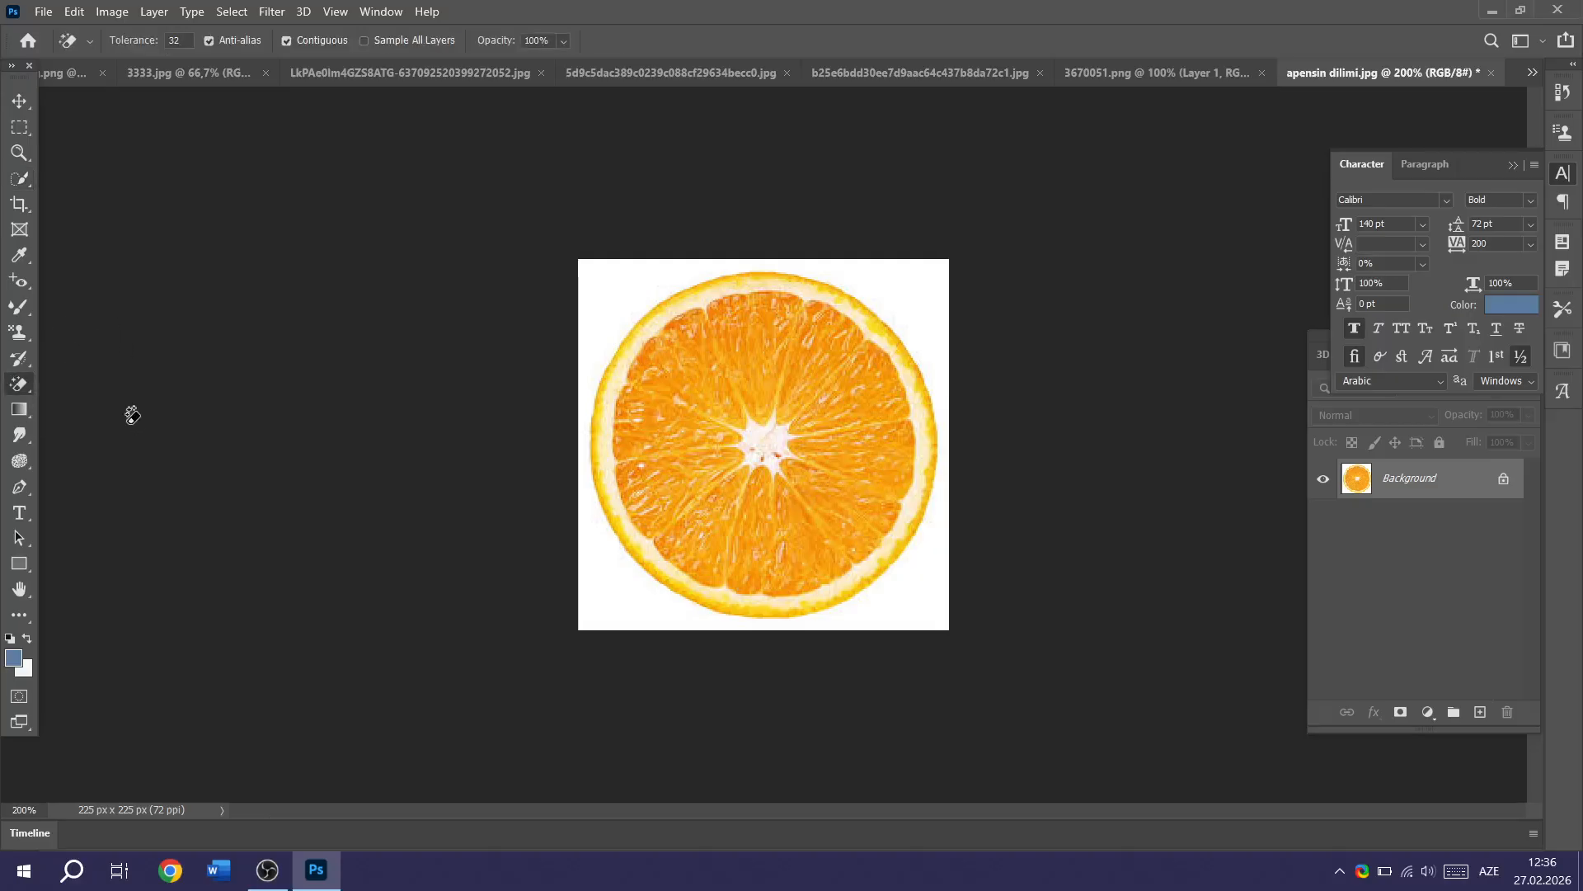
left_click(937, 303)
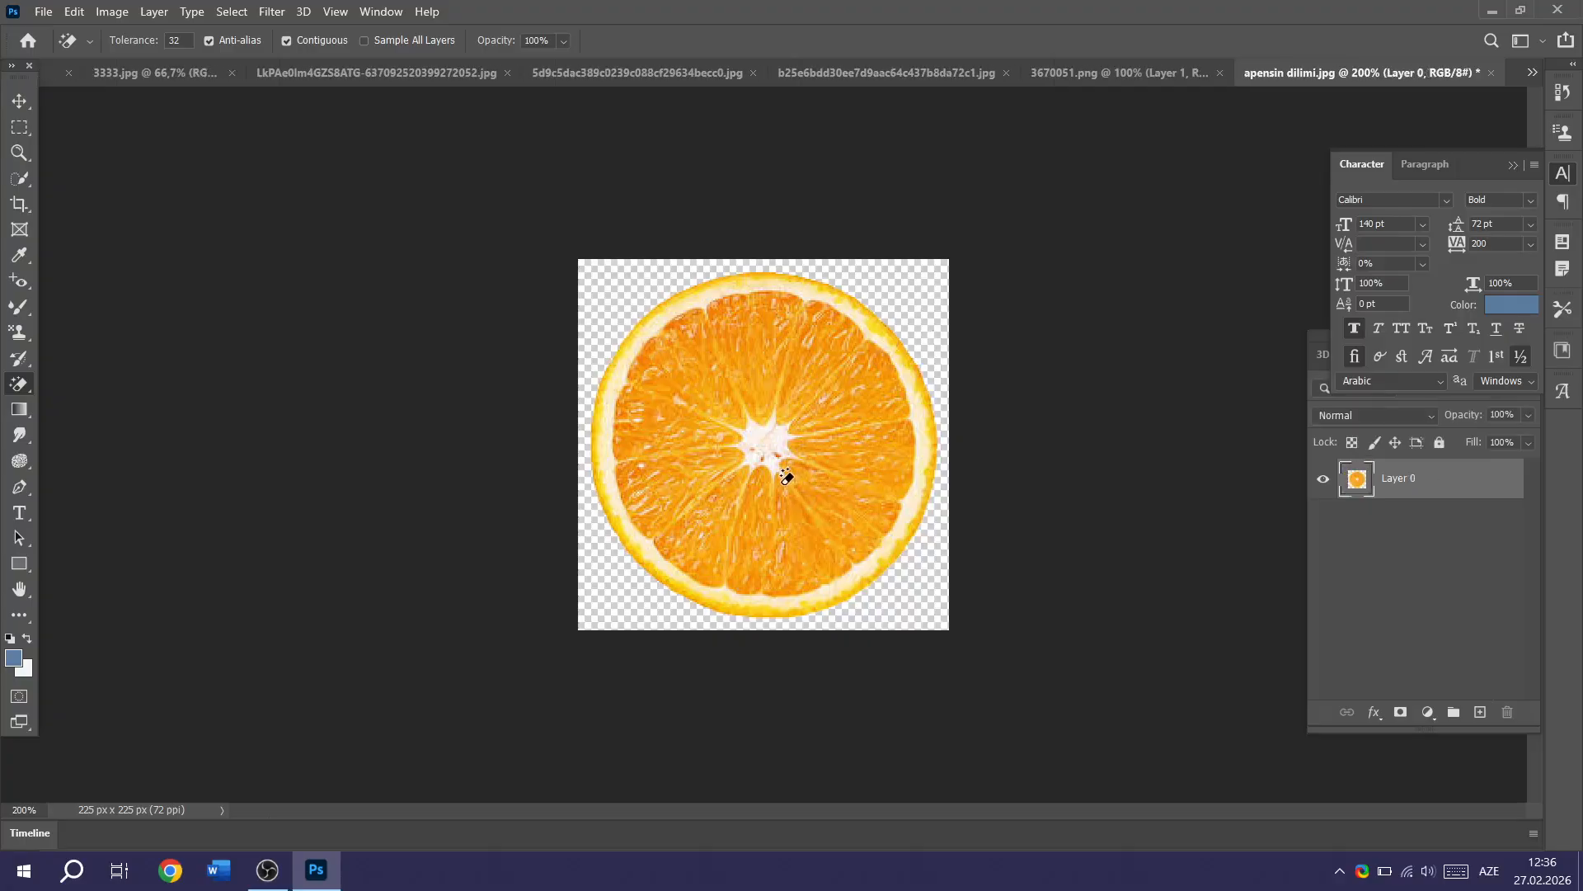
left_click(7, 100)
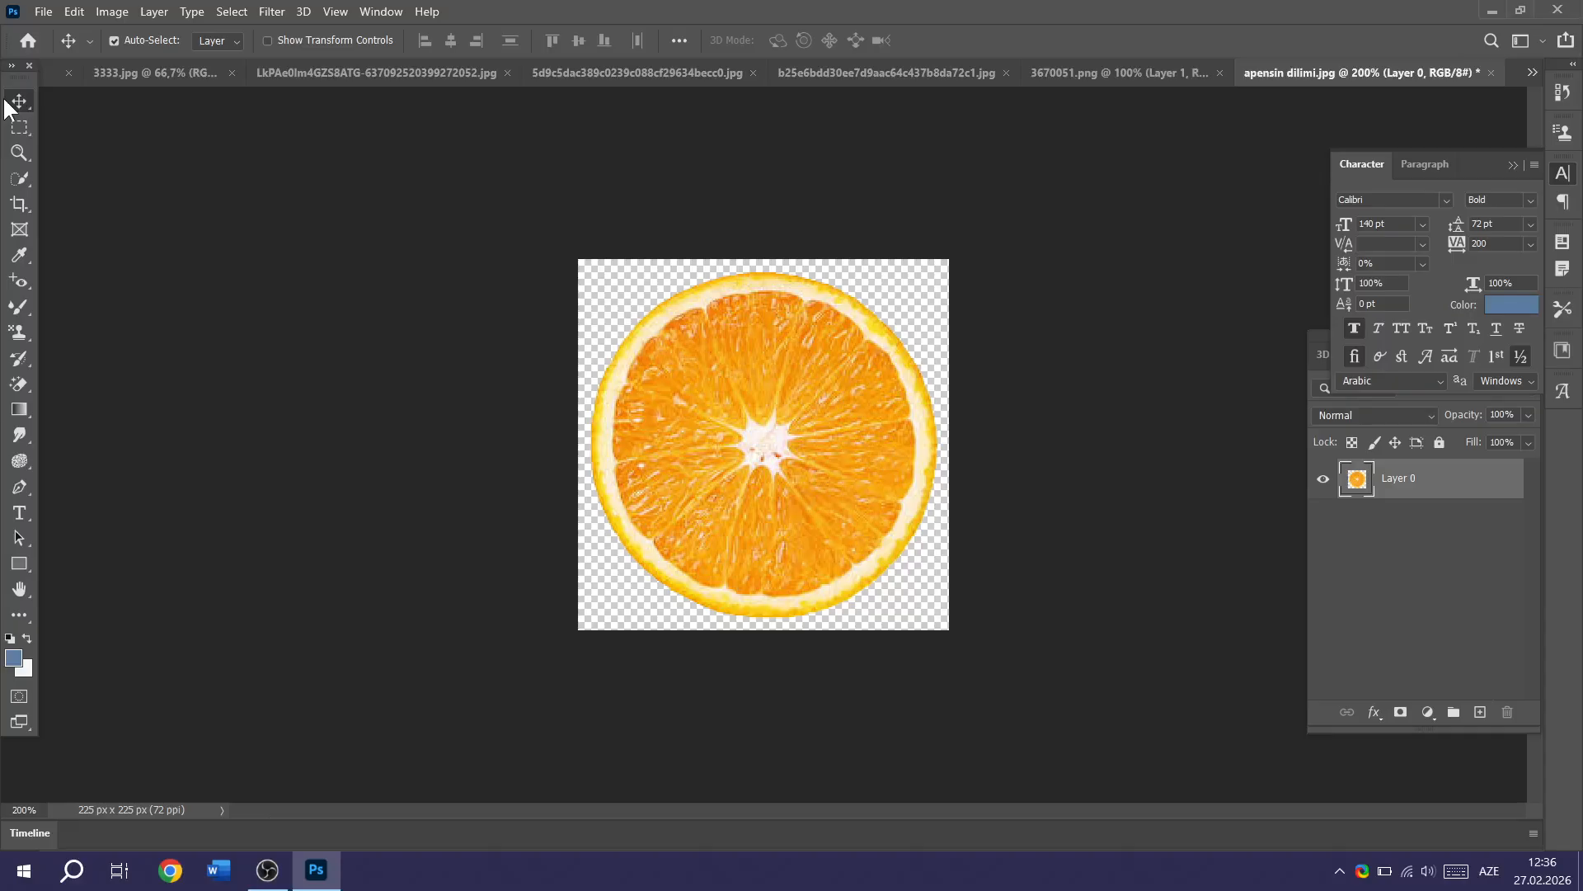
left_click_drag(701, 361, 1423, 68)
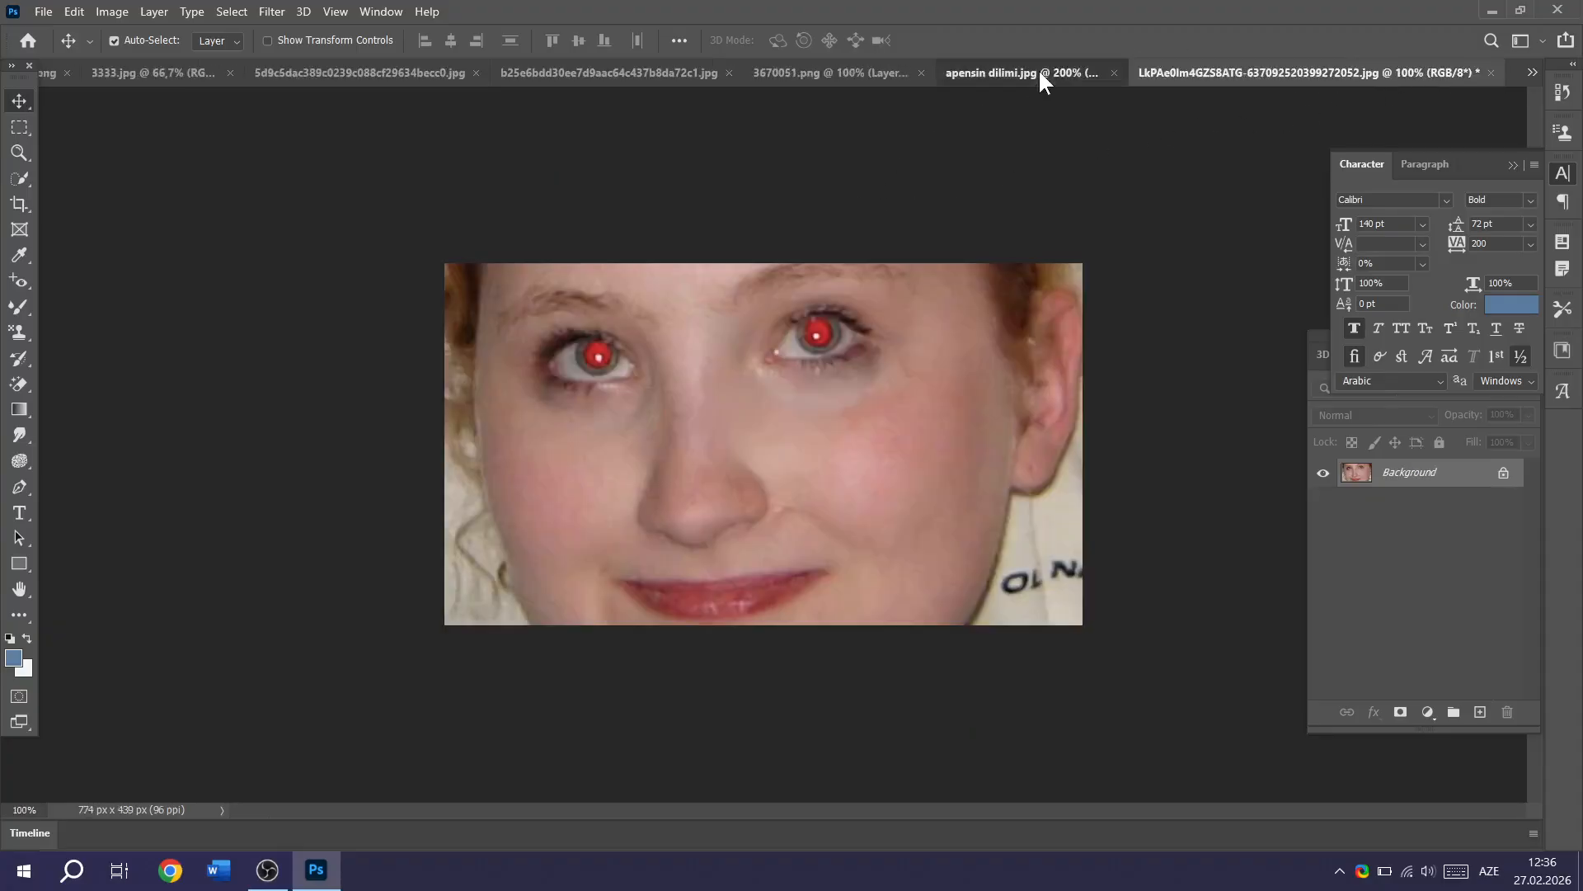
Look through the open image documents, including the breakfast photo, the emblem, the green icon and the red-eye portrait.
left_click(1038, 69)
left_click(688, 71)
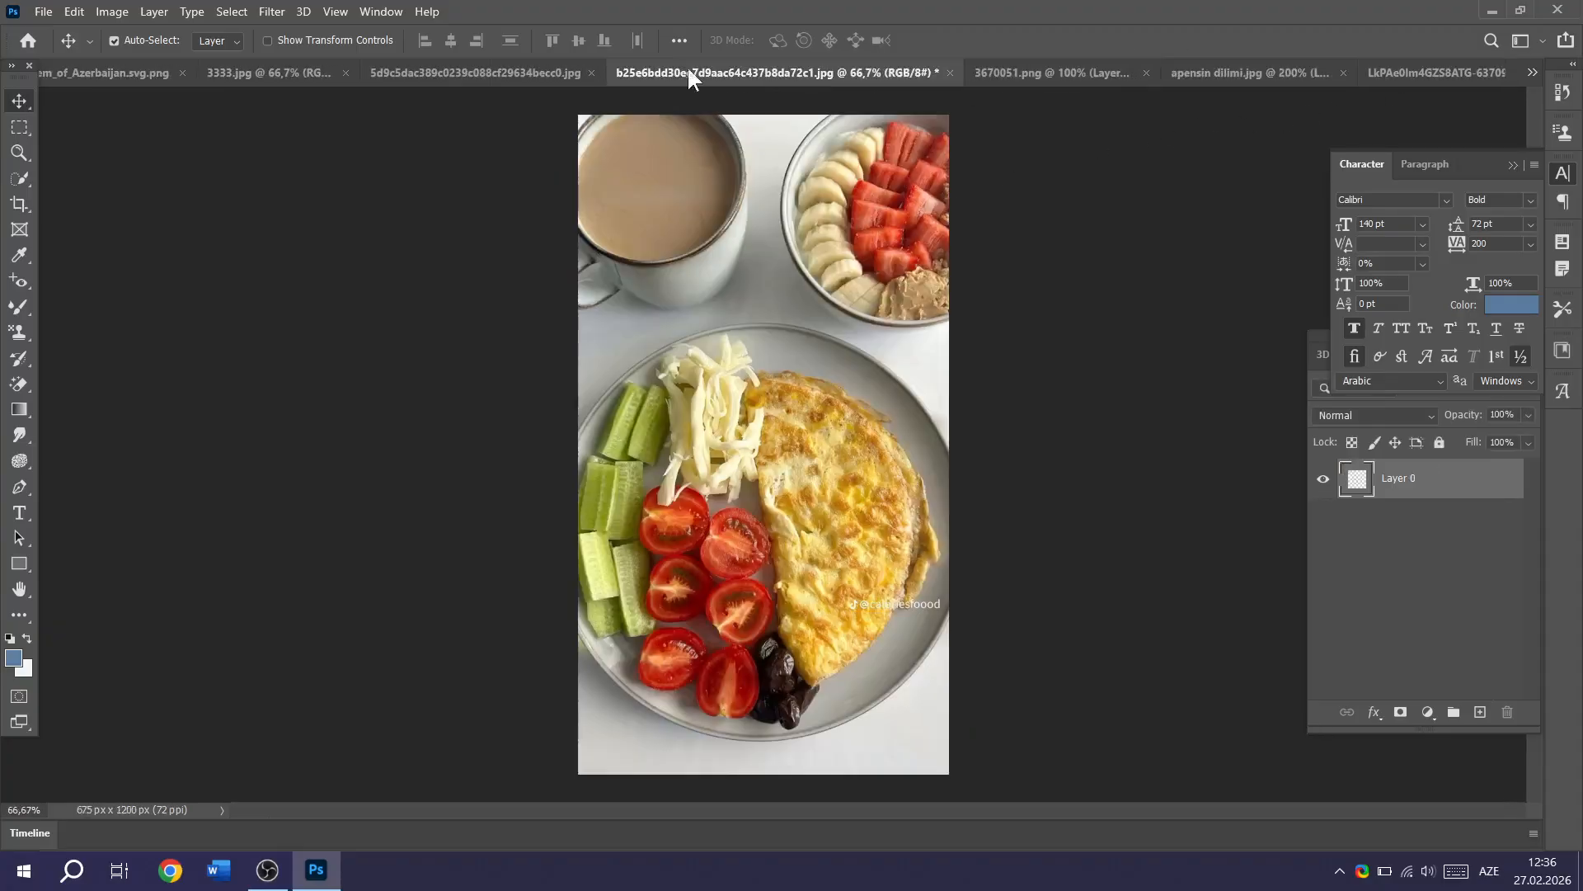
left_click(276, 66)
left_click(132, 73)
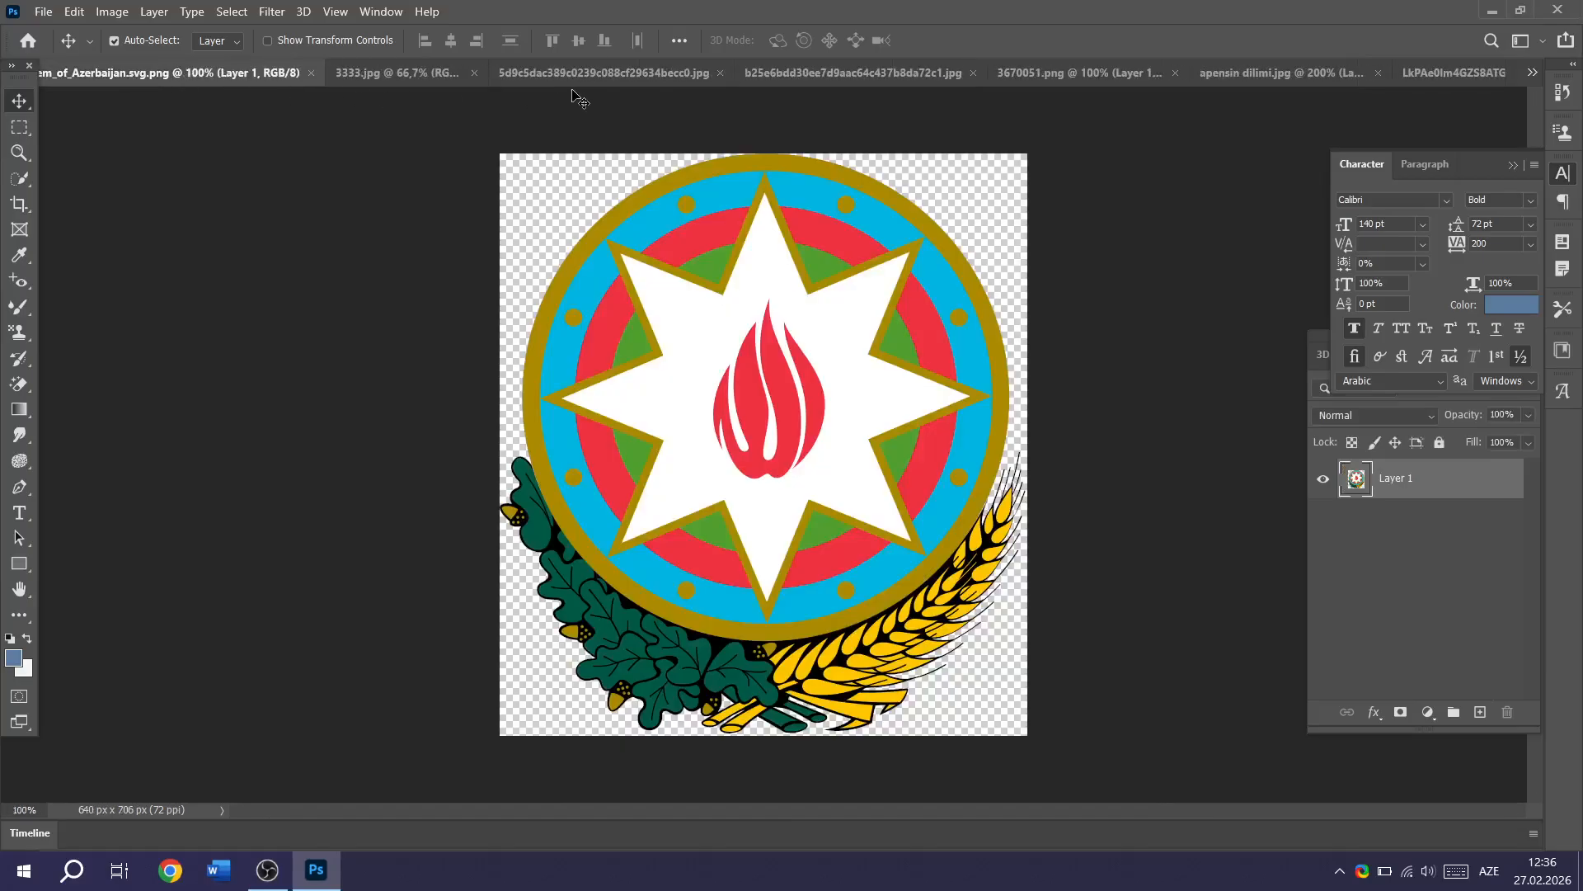
left_click(601, 71)
left_click(904, 68)
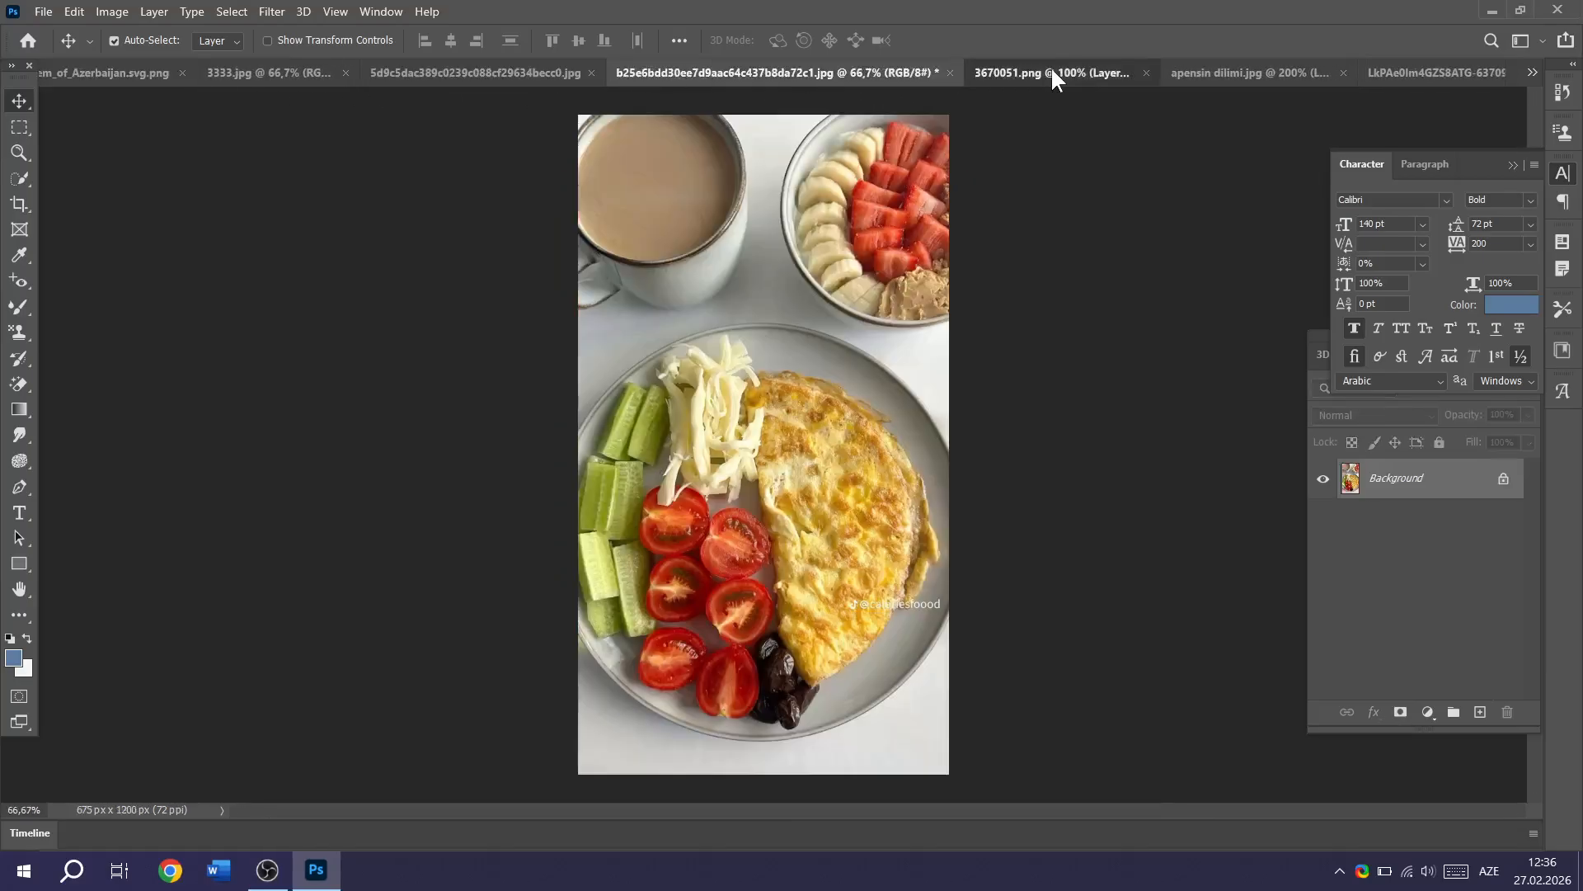
left_click(1052, 72)
left_click(1423, 71)
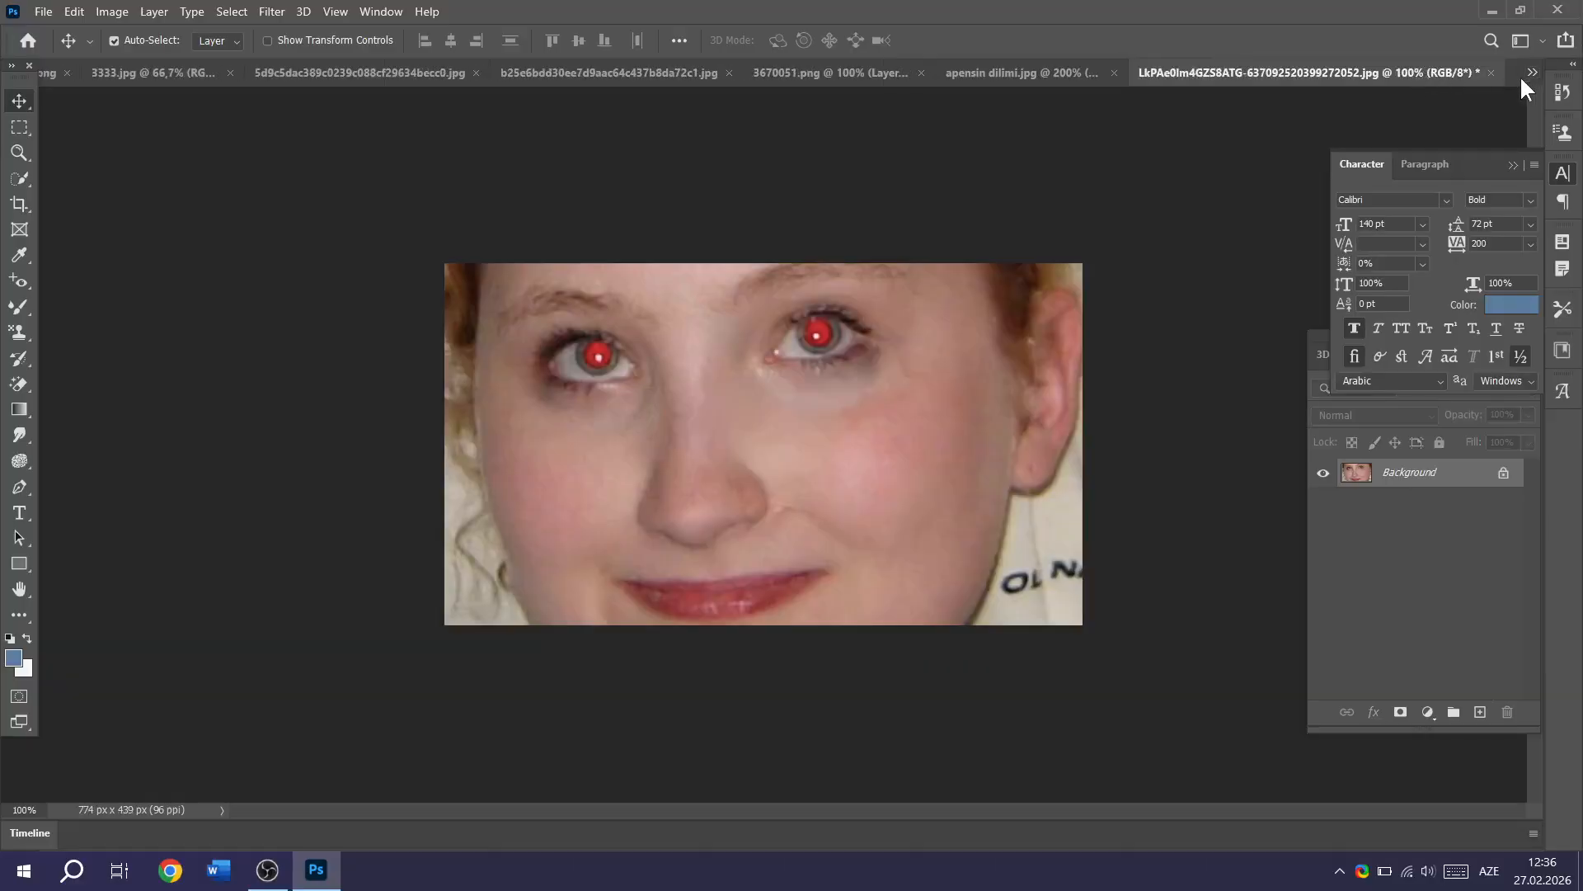
Return to the orange slice image and revert it to its saved version.
left_click(1071, 74)
left_click_drag(598, 264, 879, 462)
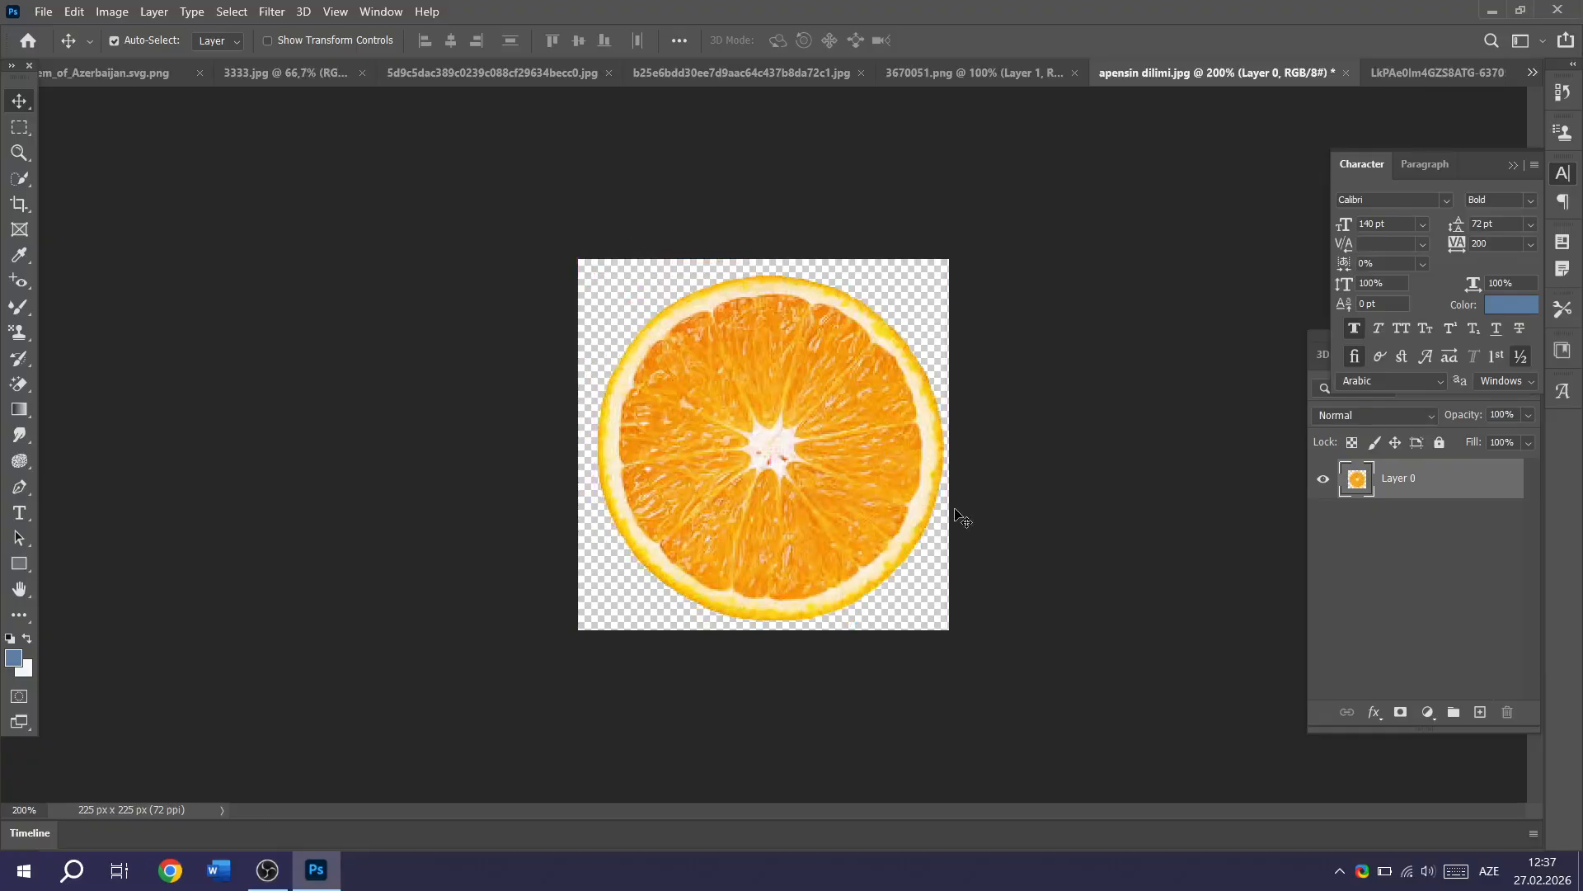
key("F12")
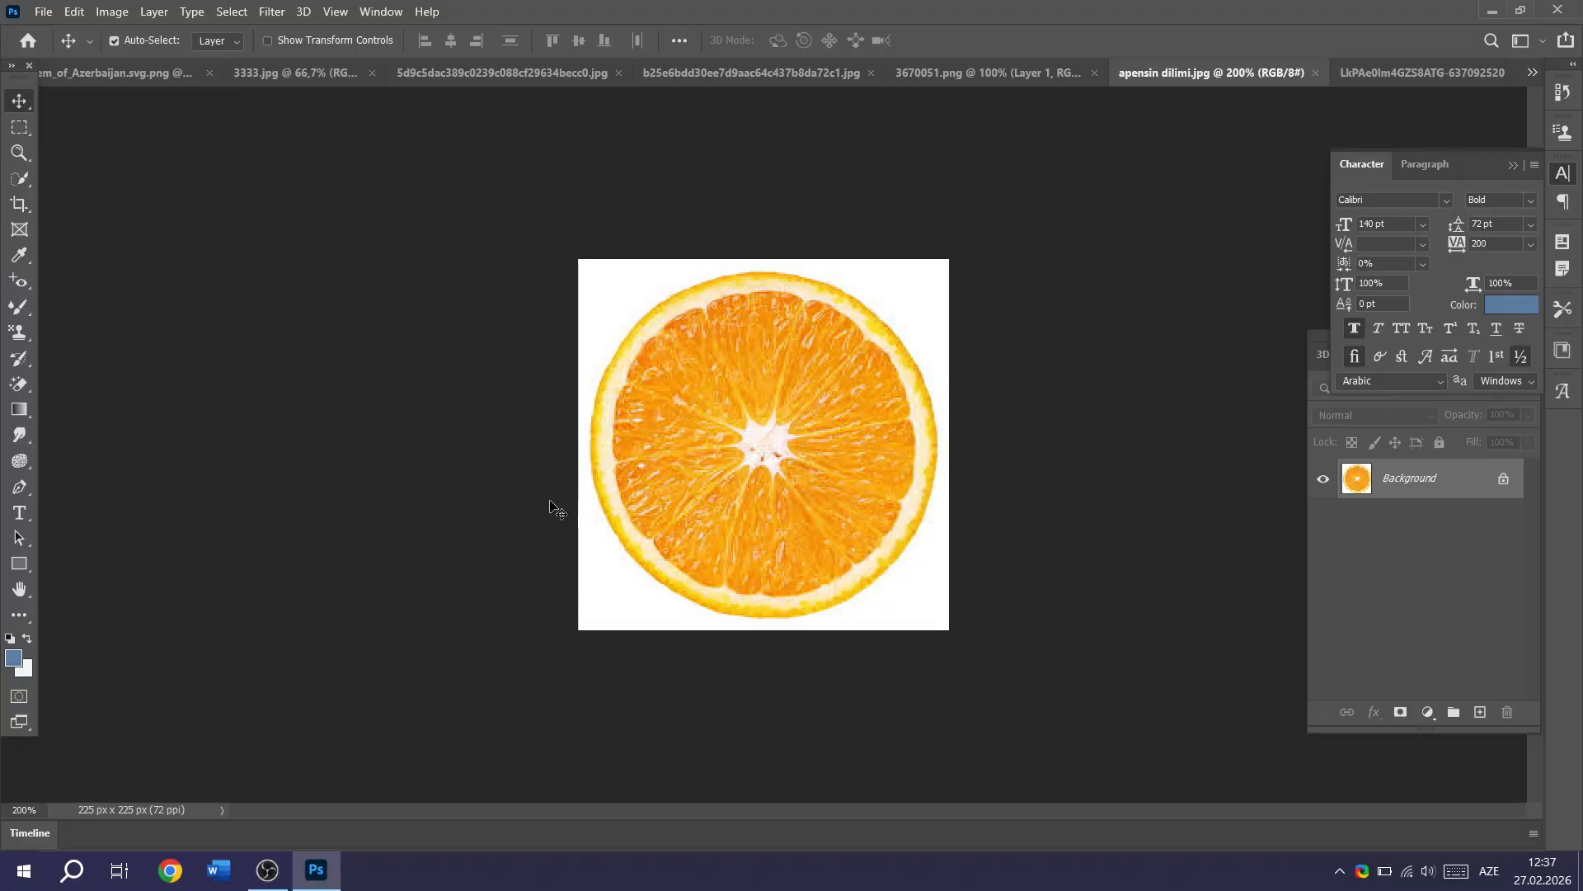
Draw two radial gradients over the orange slice from its upper-left area, using Screen mode at 90% opacity.
left_click(29, 407)
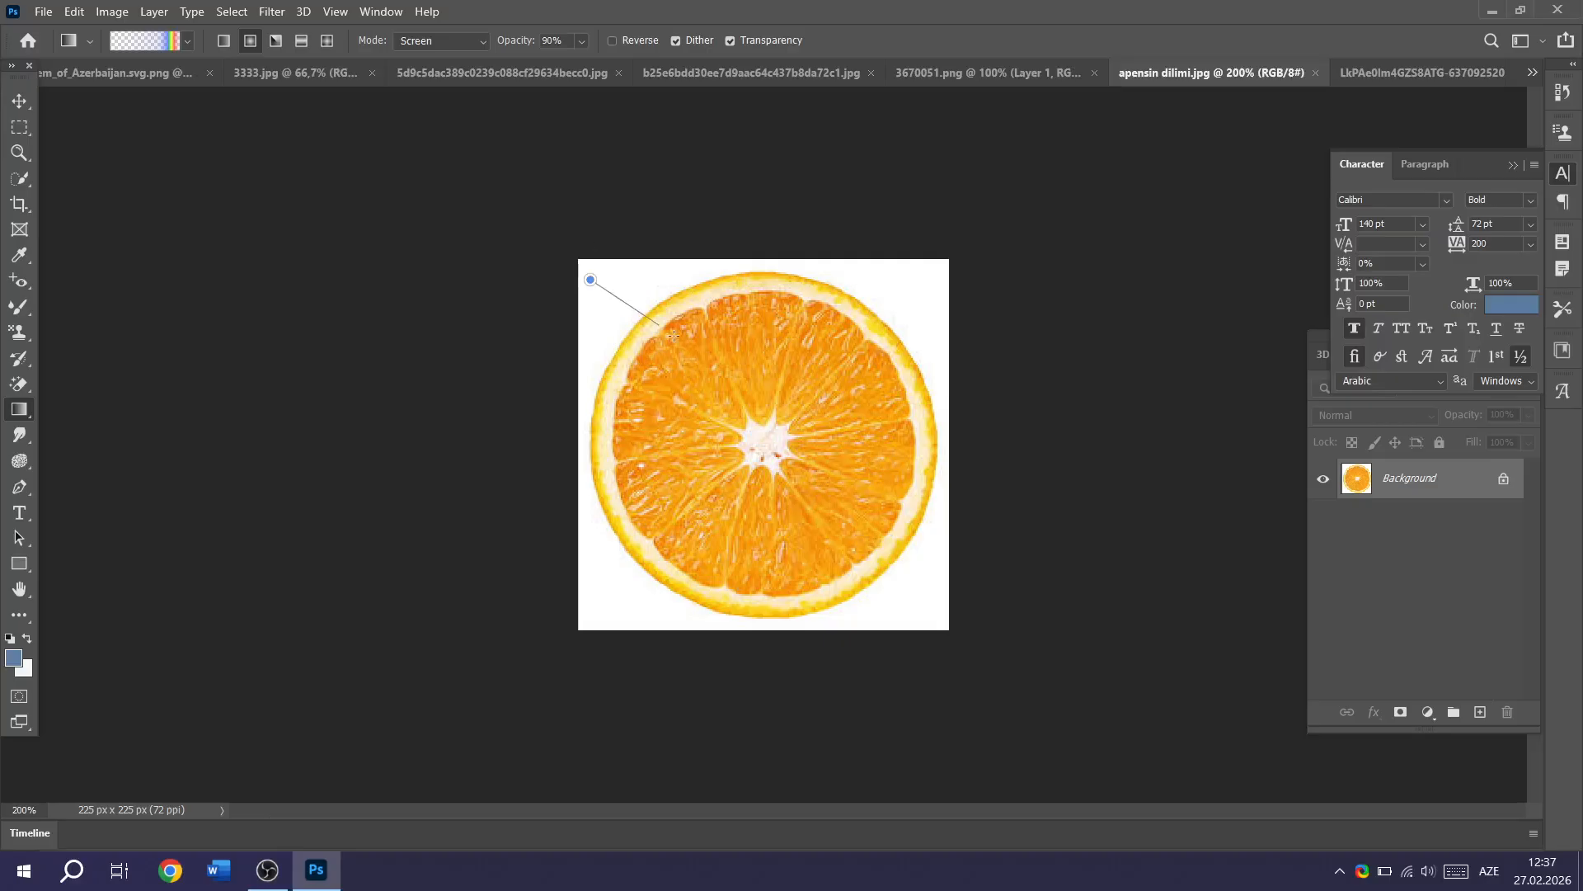
left_click_drag(674, 336, 716, 368)
left_click_drag(815, 428, 814, 428)
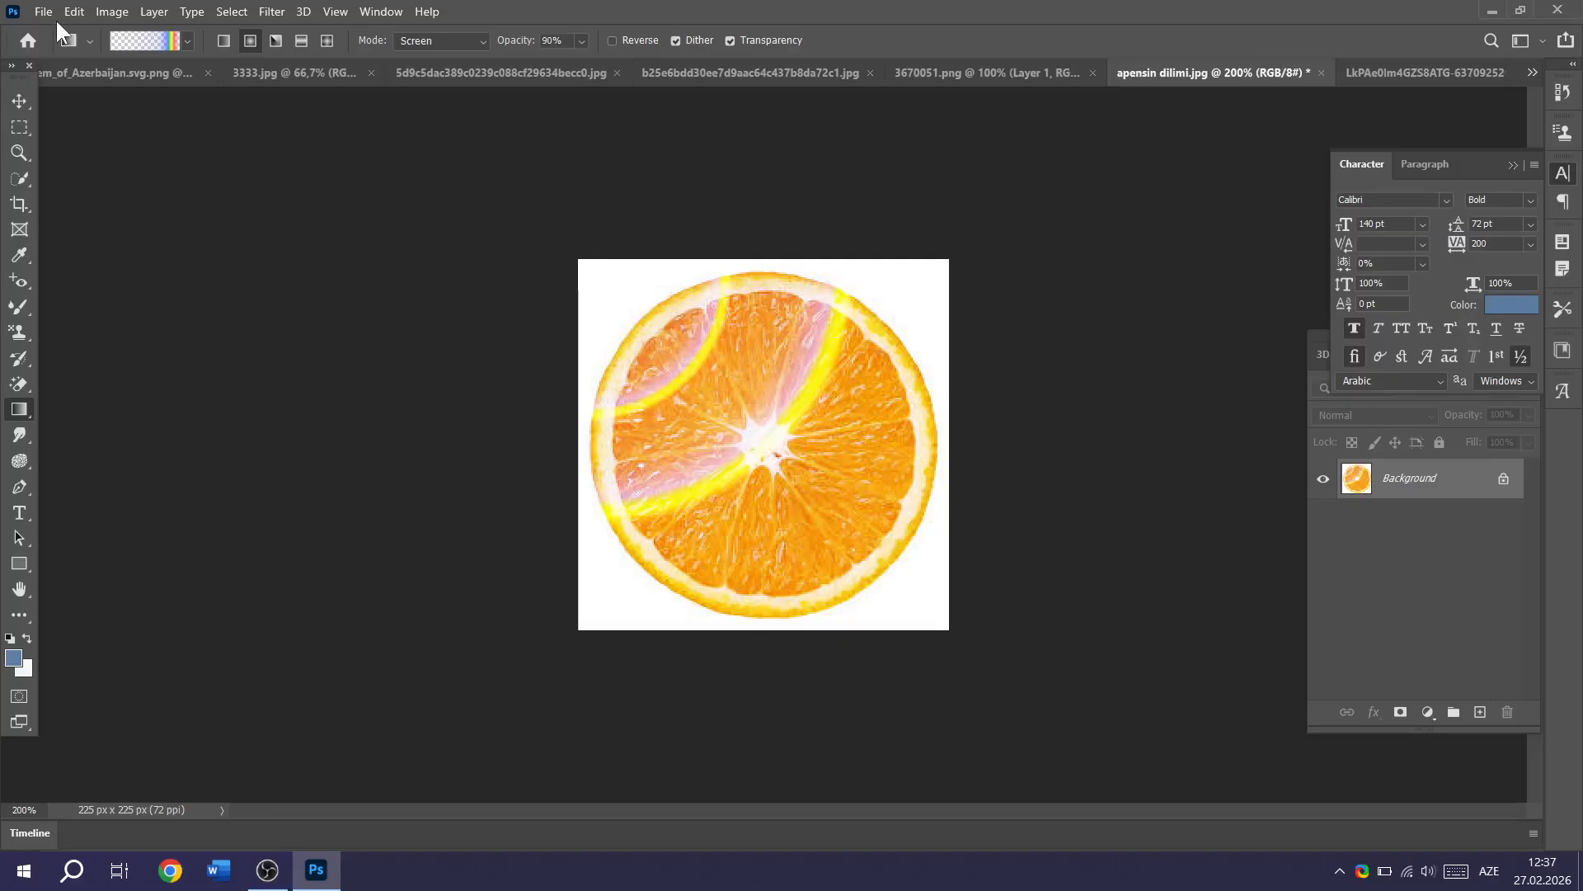
Browse the Basics and Blues gradient presets and choose a light pink gradient from the Pinks group.
left_click(187, 39)
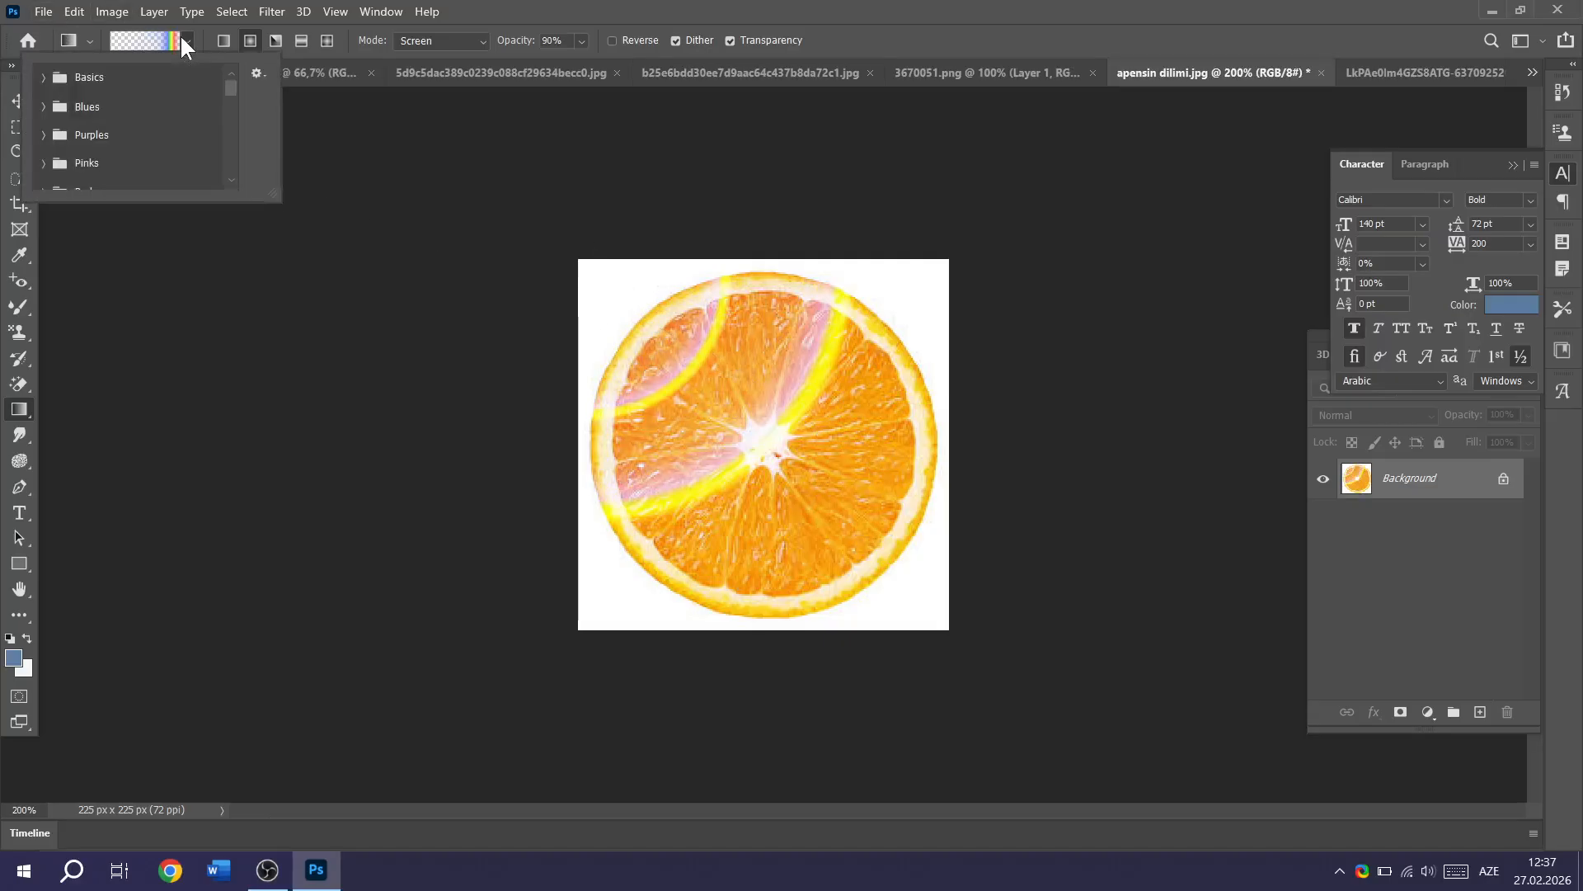
left_click(46, 107)
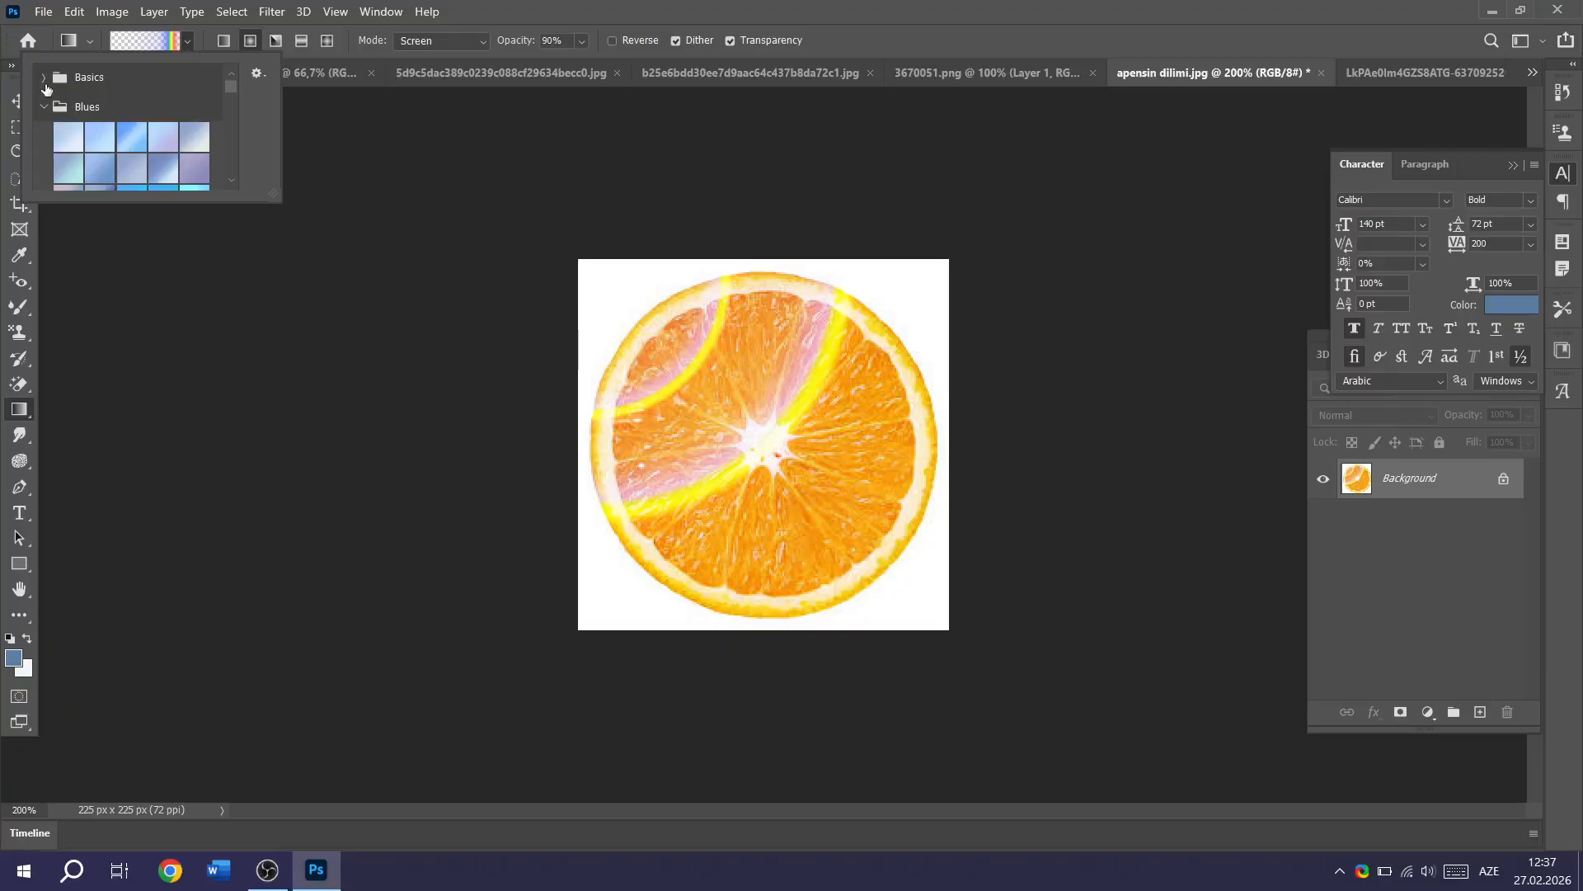
left_click(44, 77)
left_click(69, 105)
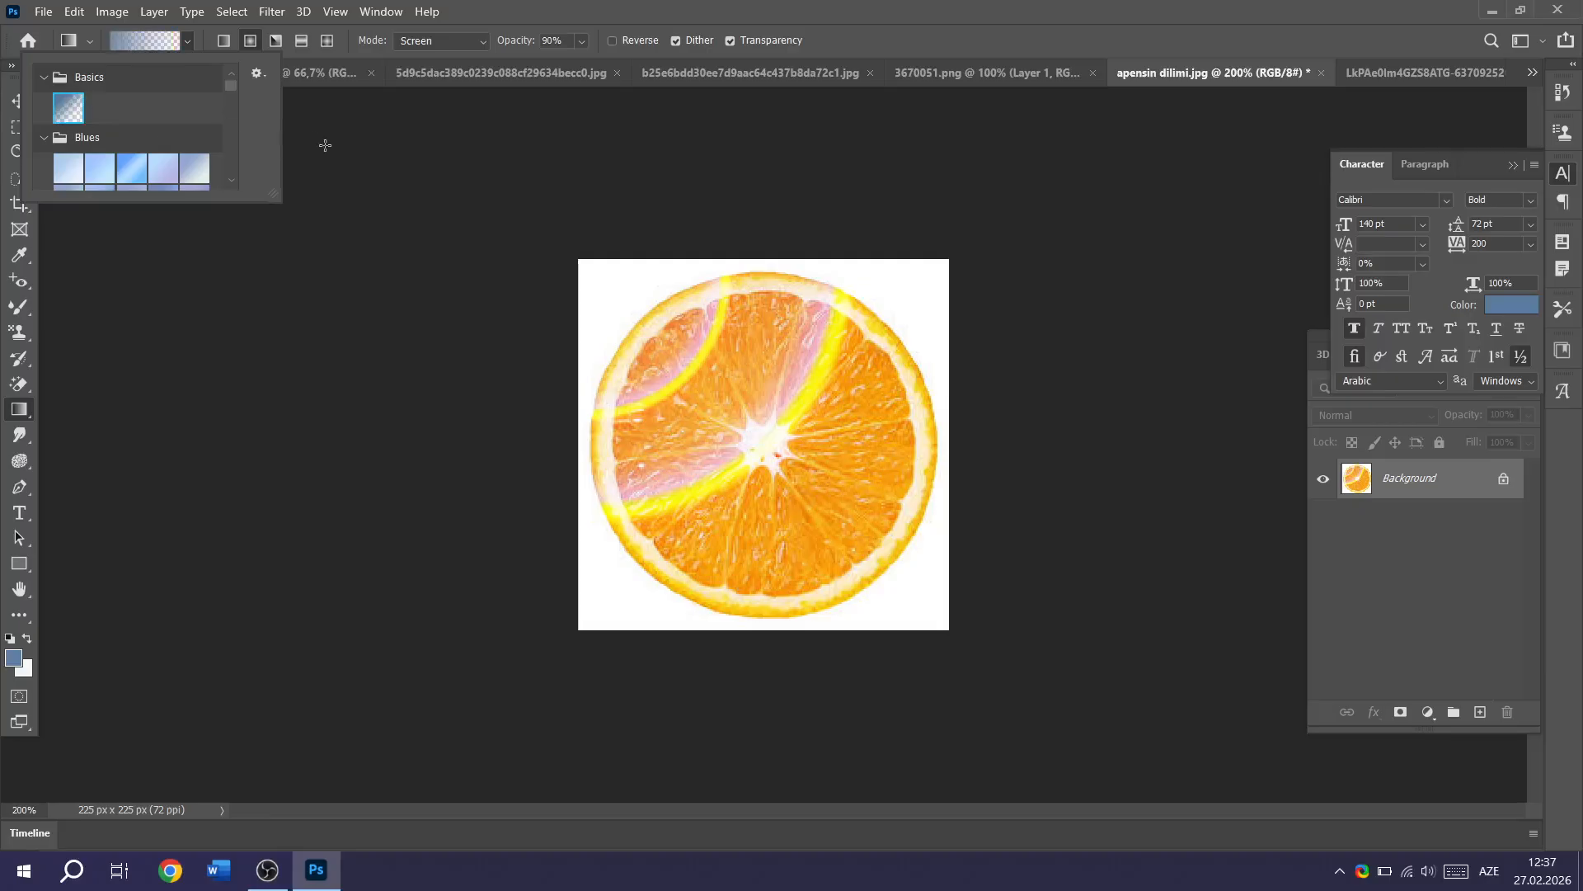
scroll(195, 108, "down", 6)
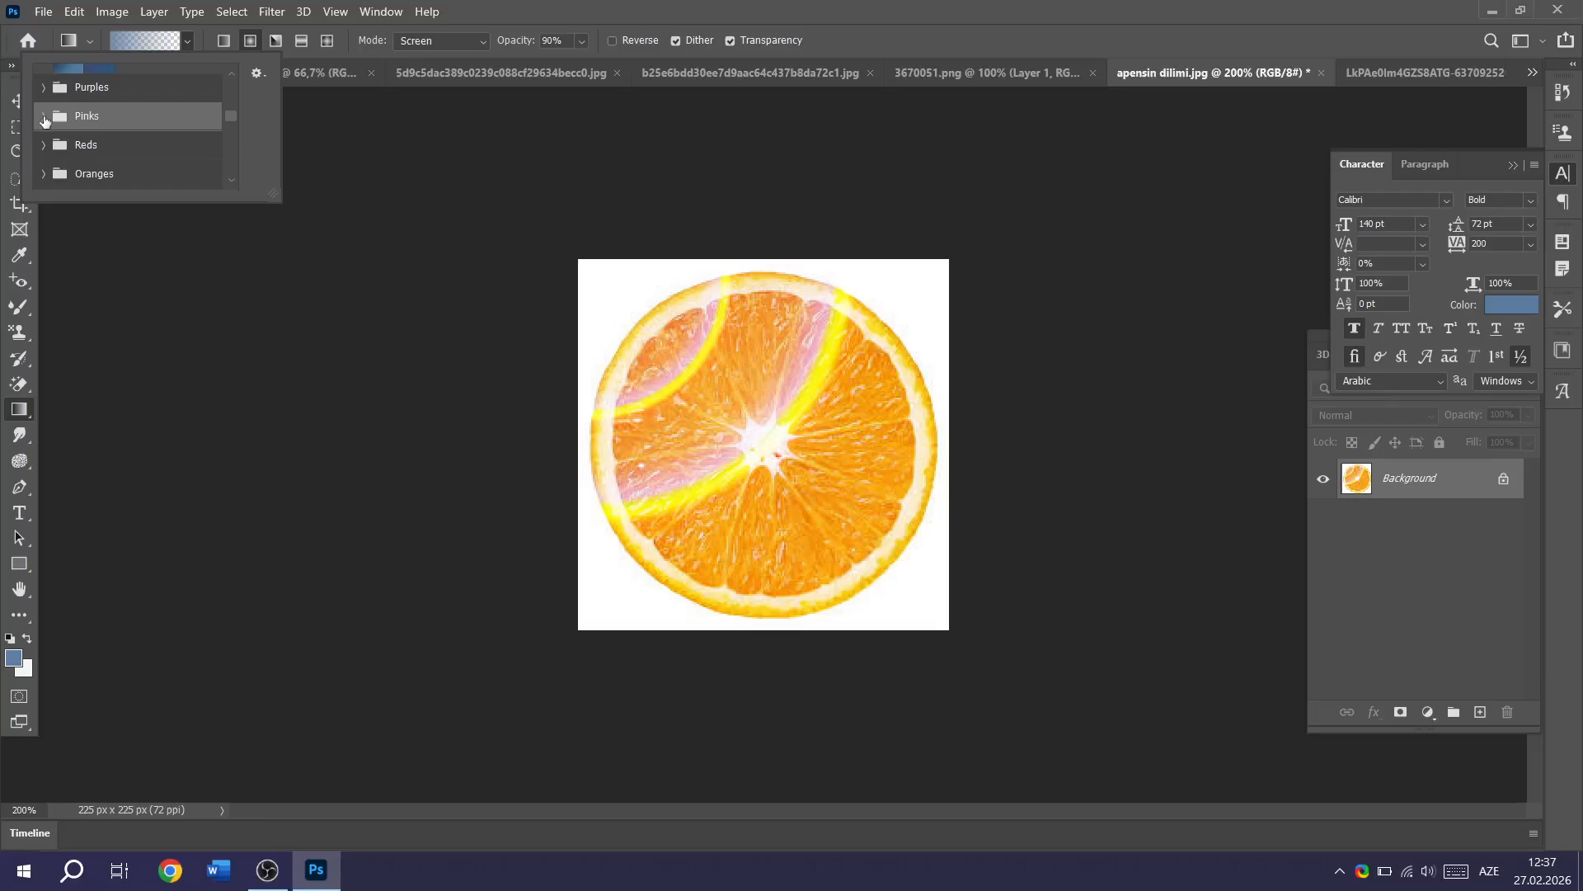
left_click(43, 117)
left_click(162, 154)
Apply the pink radial gradient diagonally across the orange slice twice and revert the image to its saved version.
left_click(912, 274)
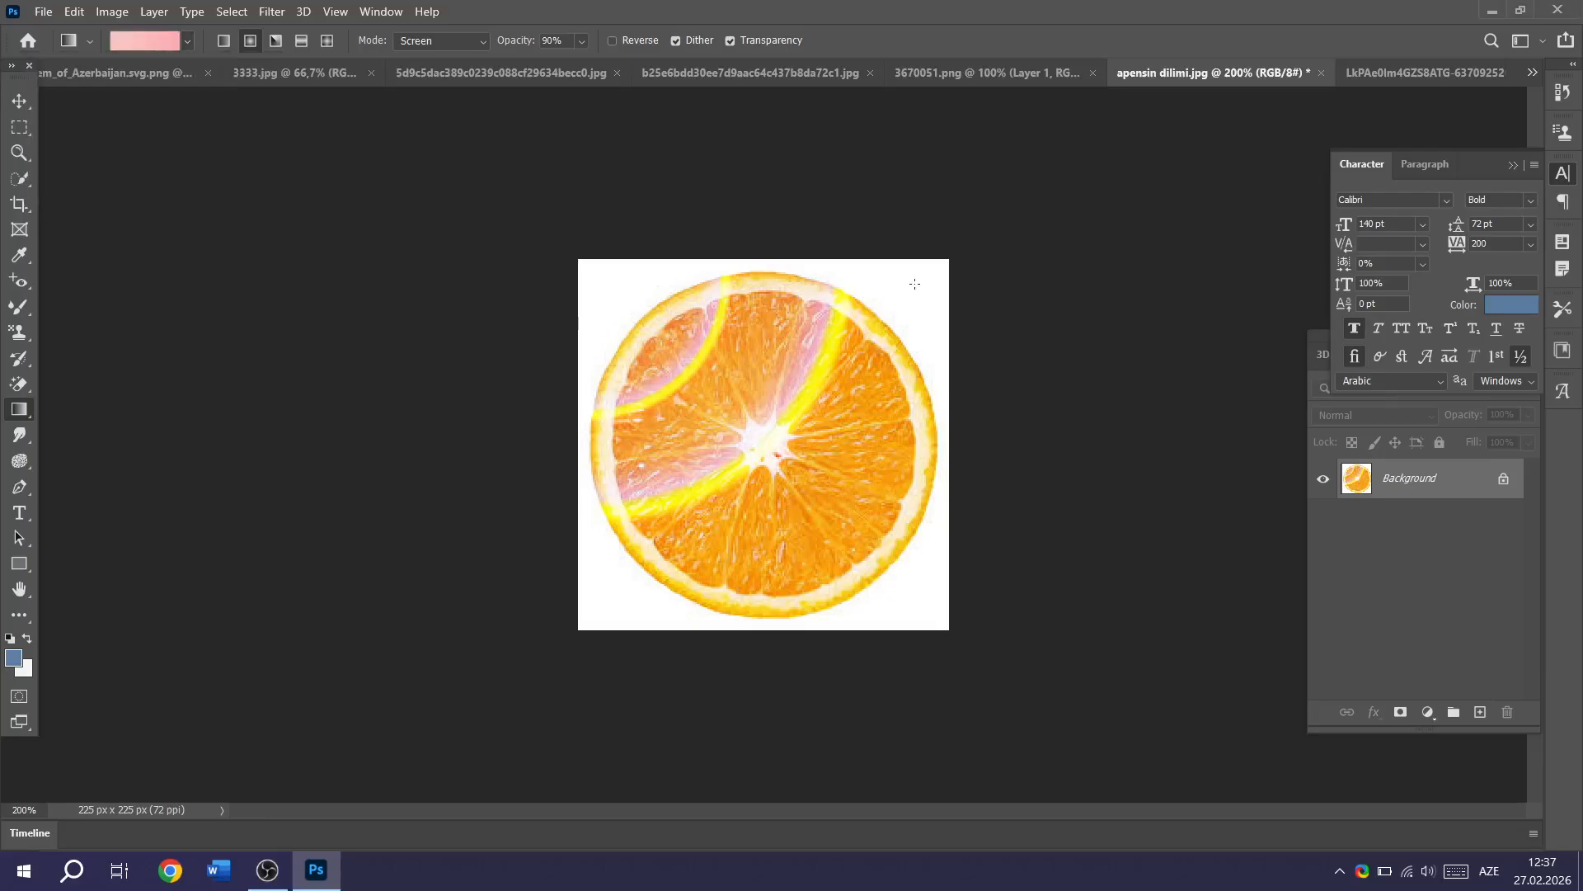
left_click_drag(912, 277, 632, 587)
left_click_drag(876, 326, 697, 498)
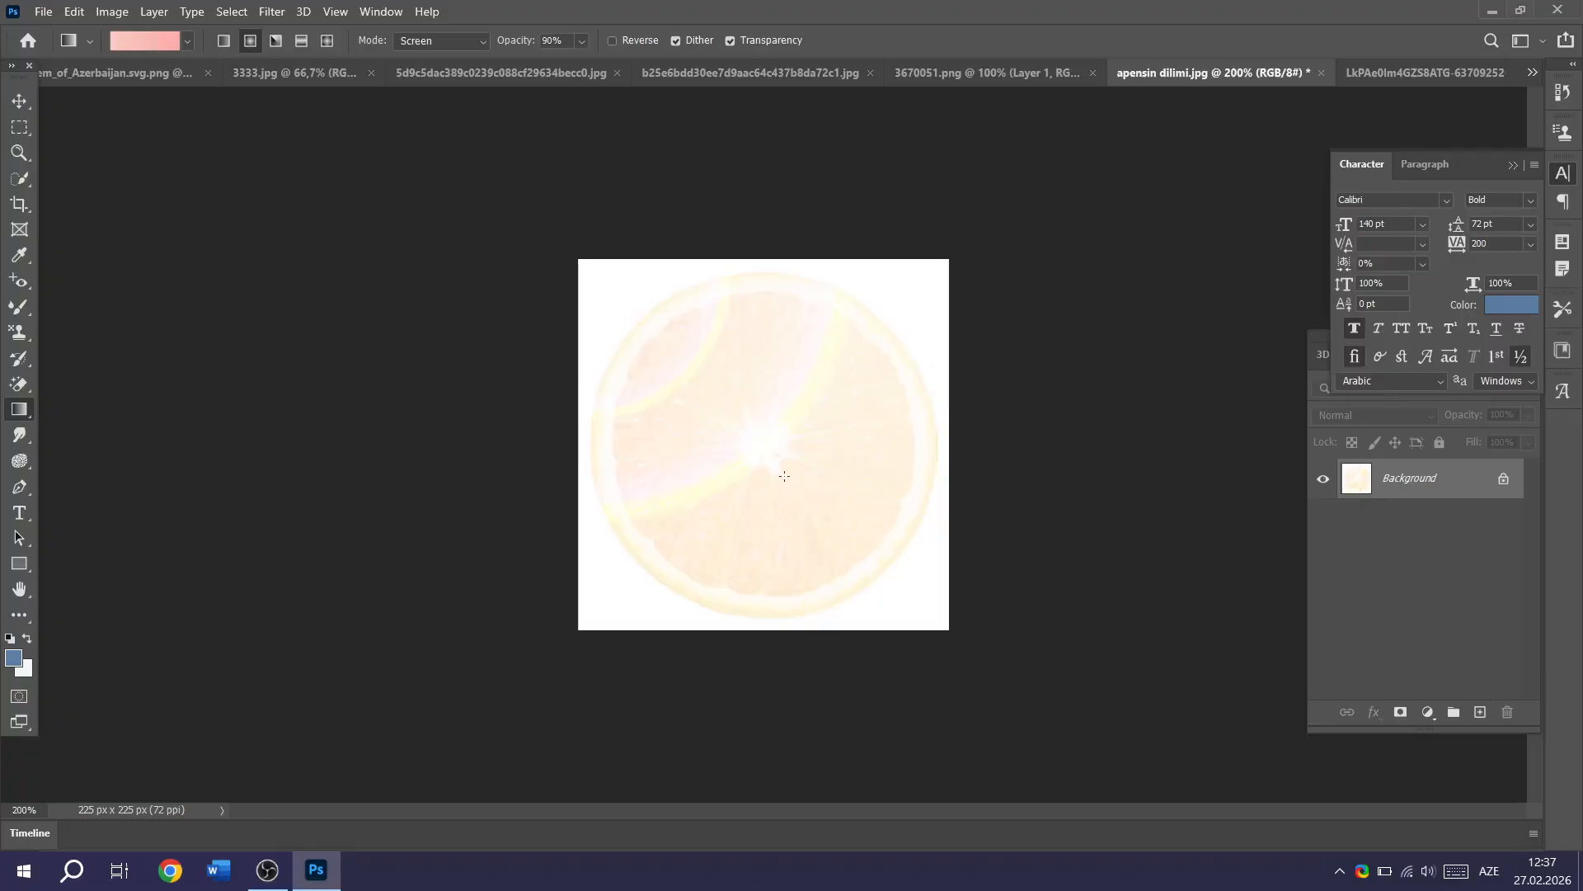
key("F12")
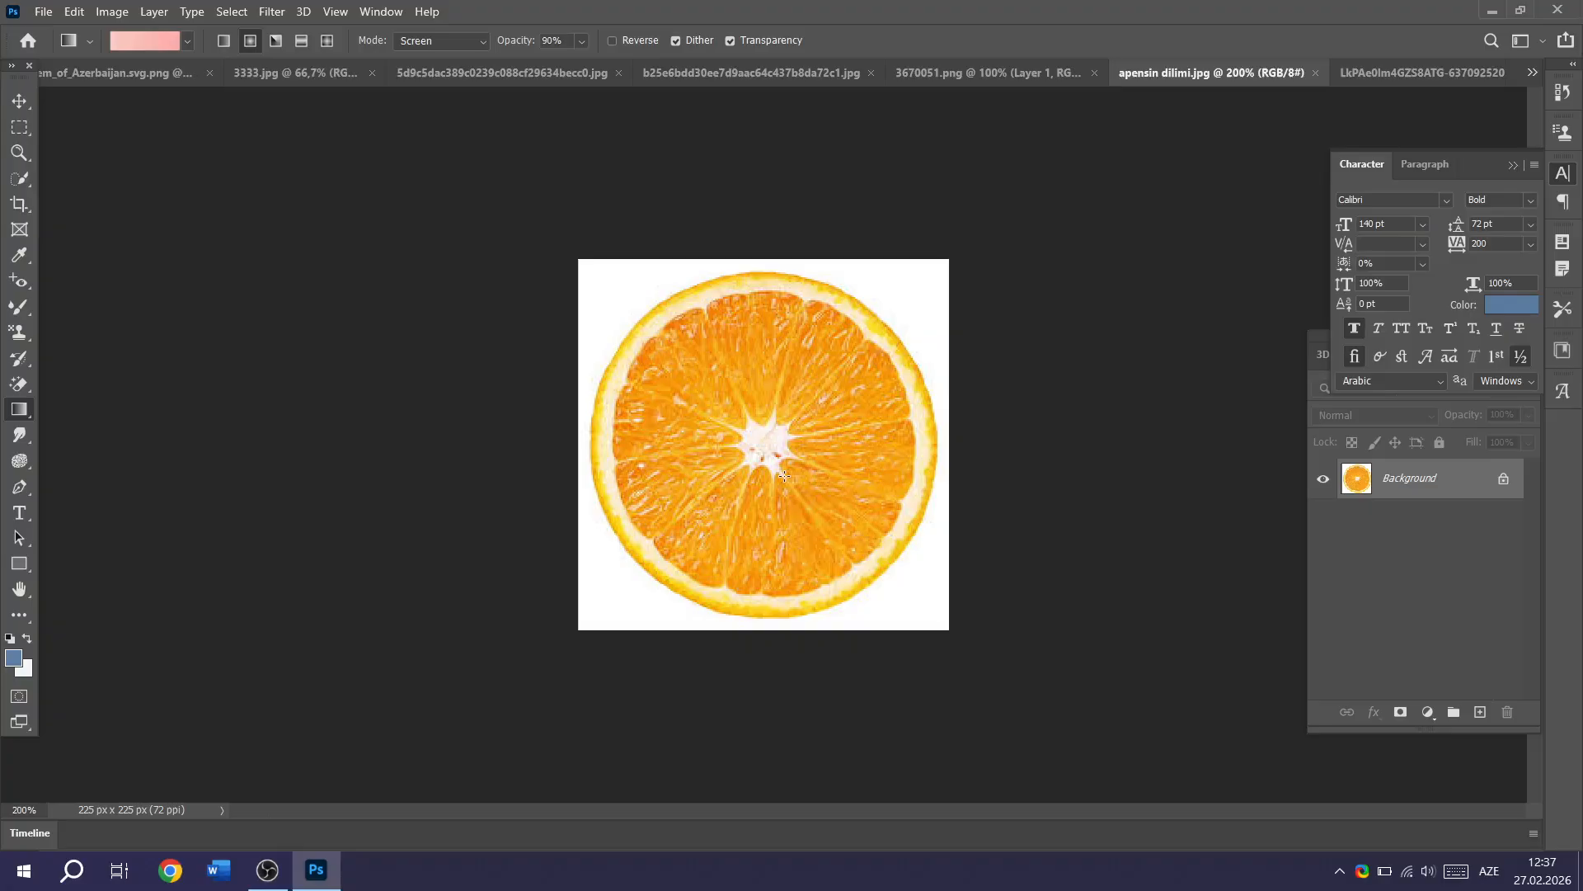
View the Blur, Sharpen and Smudge tool group on 3670051.png and bring up the photo of the boy in the white T-shirt.
left_click(1042, 66)
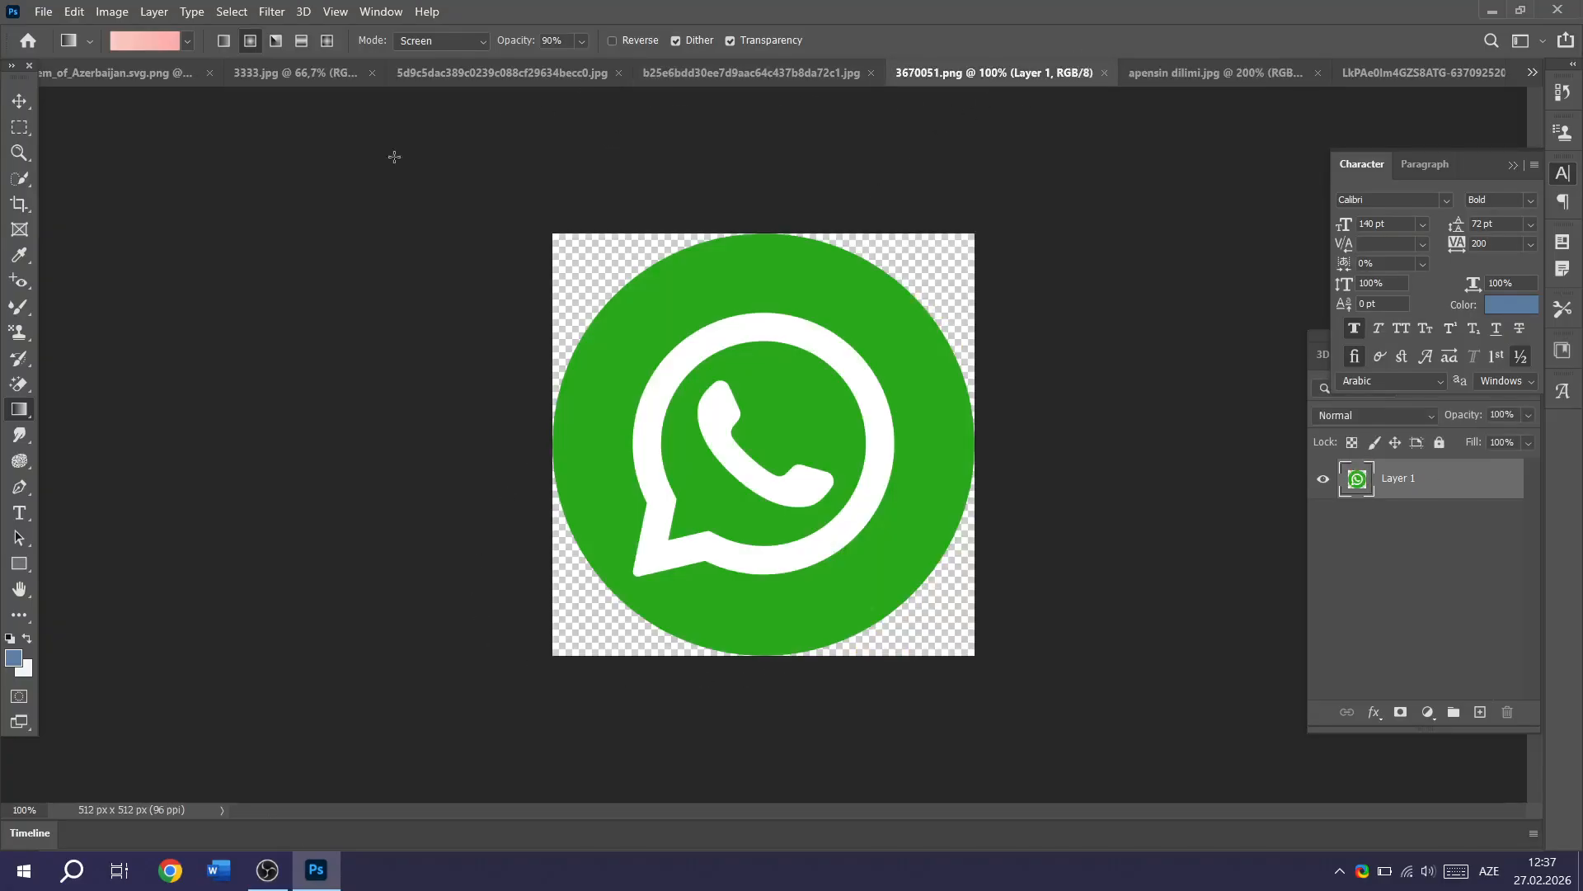
left_click(18, 435)
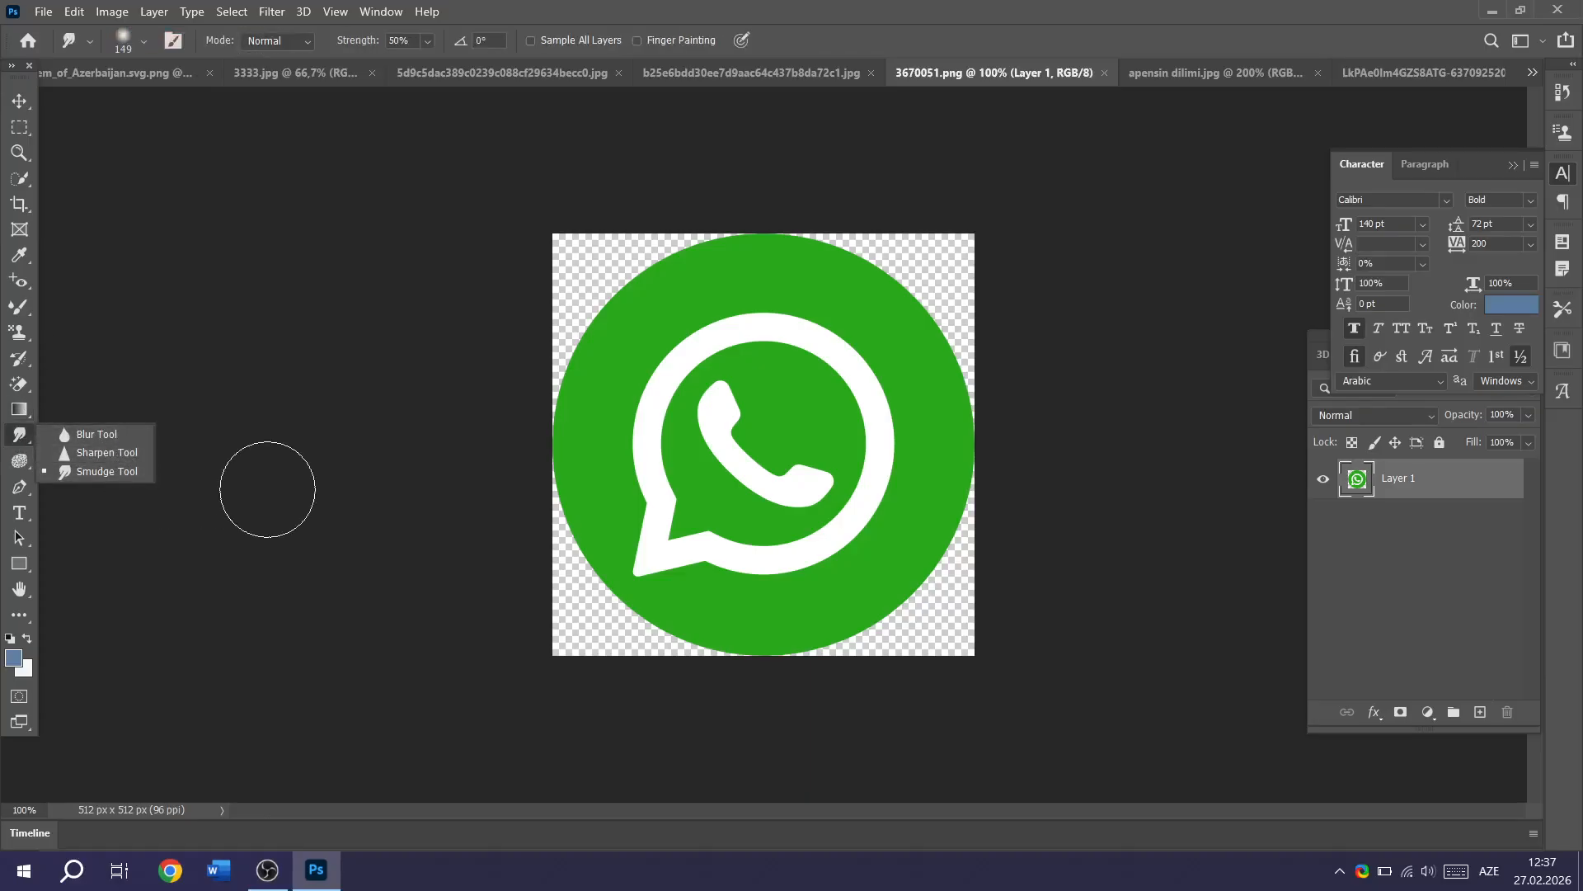
left_click(20, 102)
left_click(469, 71)
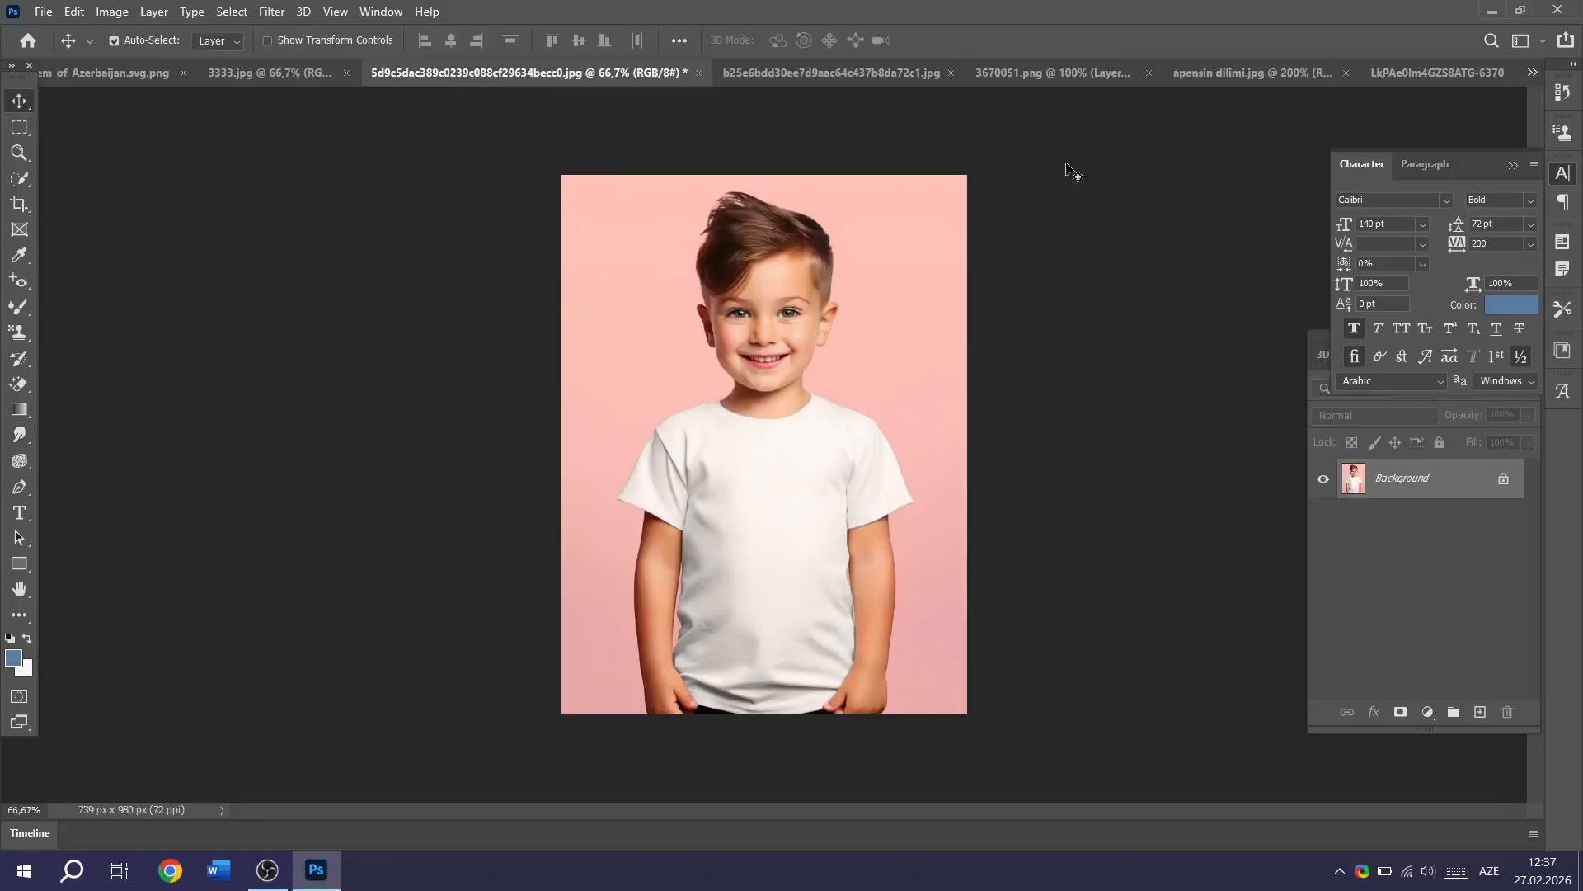
Browse the image files in the PICTURE folder for a suitable photo to open.
key("ctrl+o")
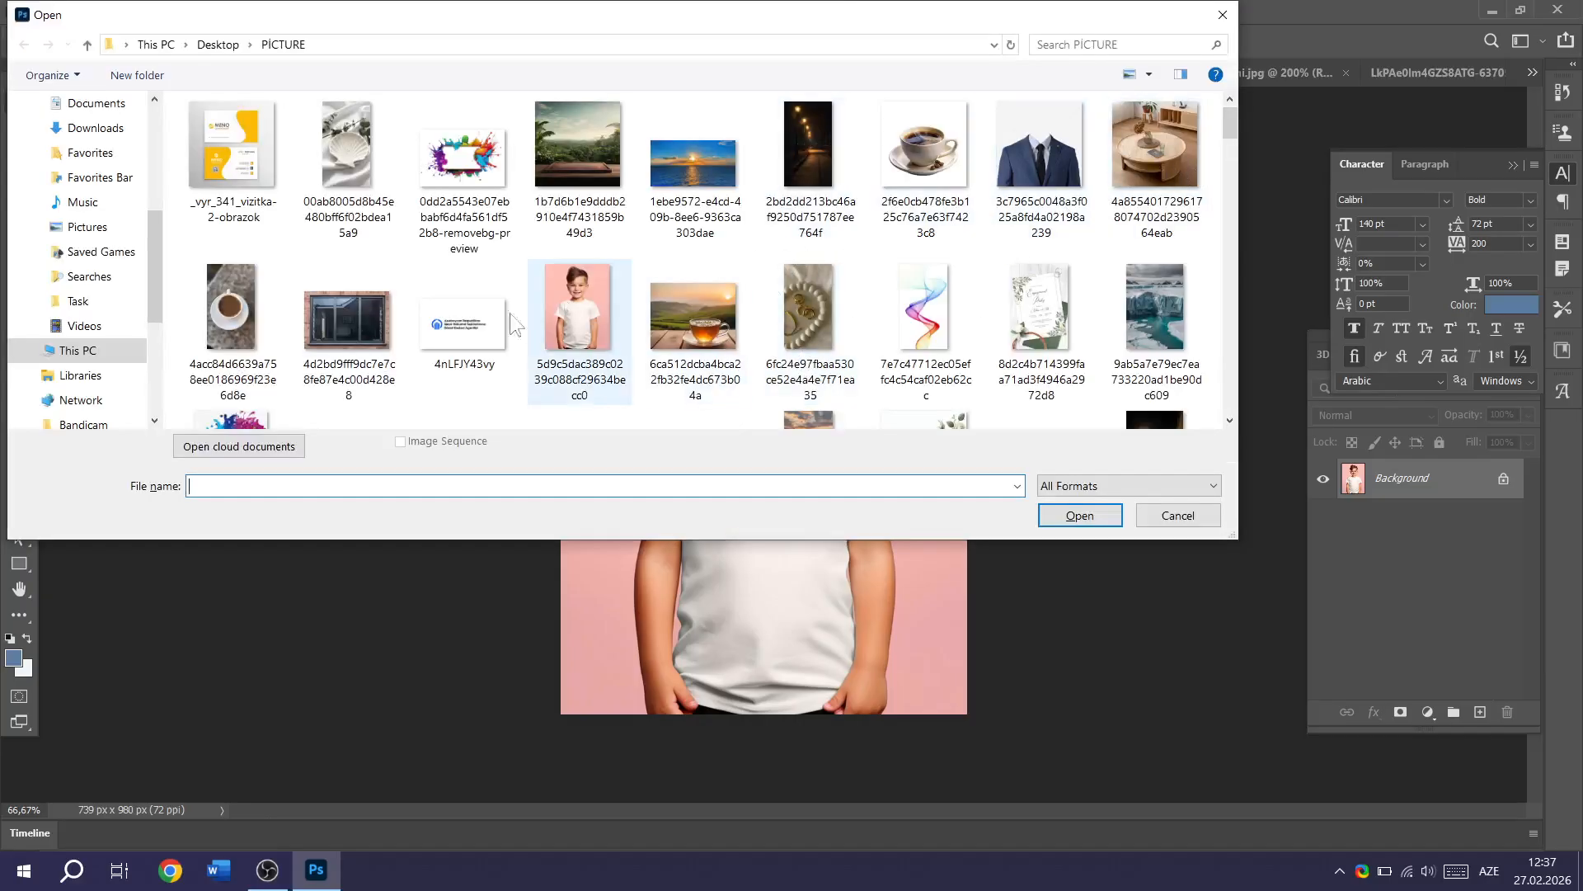
scroll(462, 328, "down", 5)
scroll(1039, 323, "down", 5)
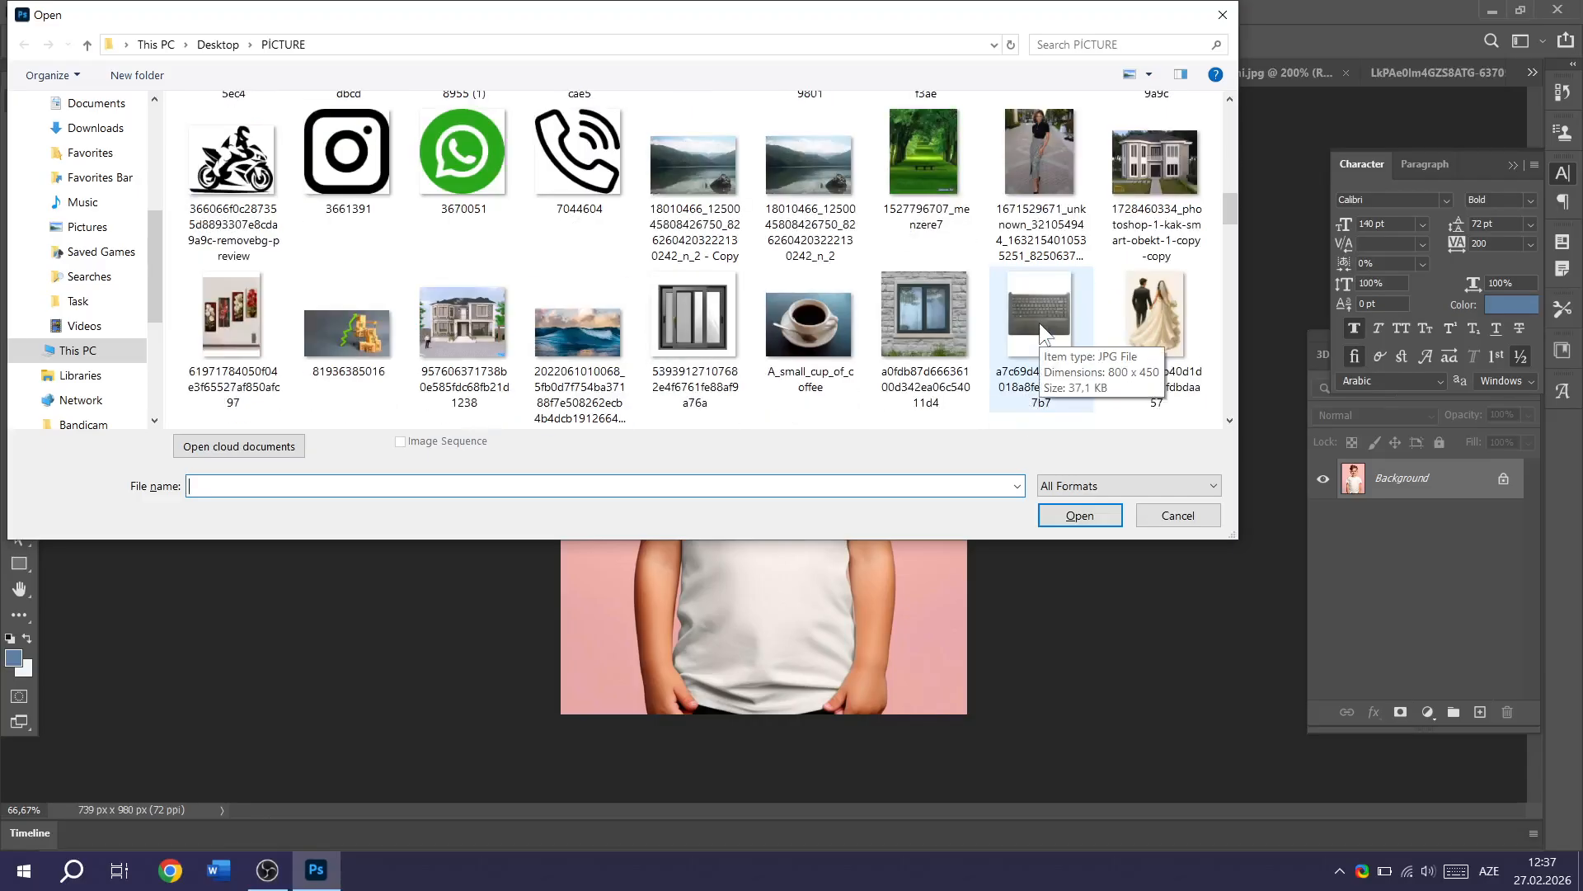
scroll(949, 330, "down", 3)
scroll(858, 329, "down", 10)
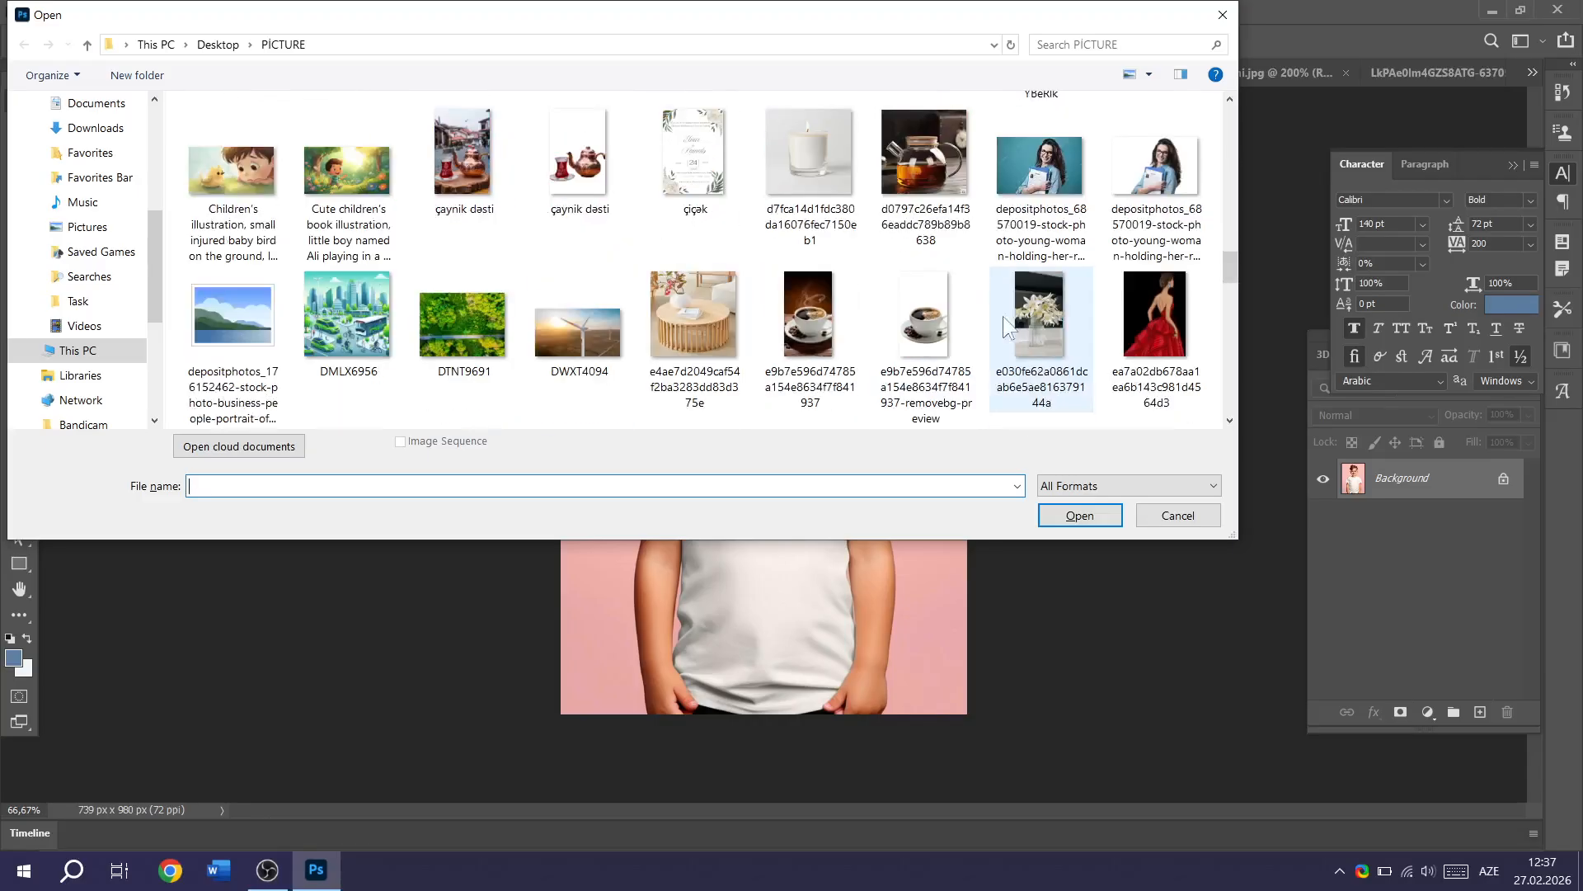
scroll(740, 324, "down", 10)
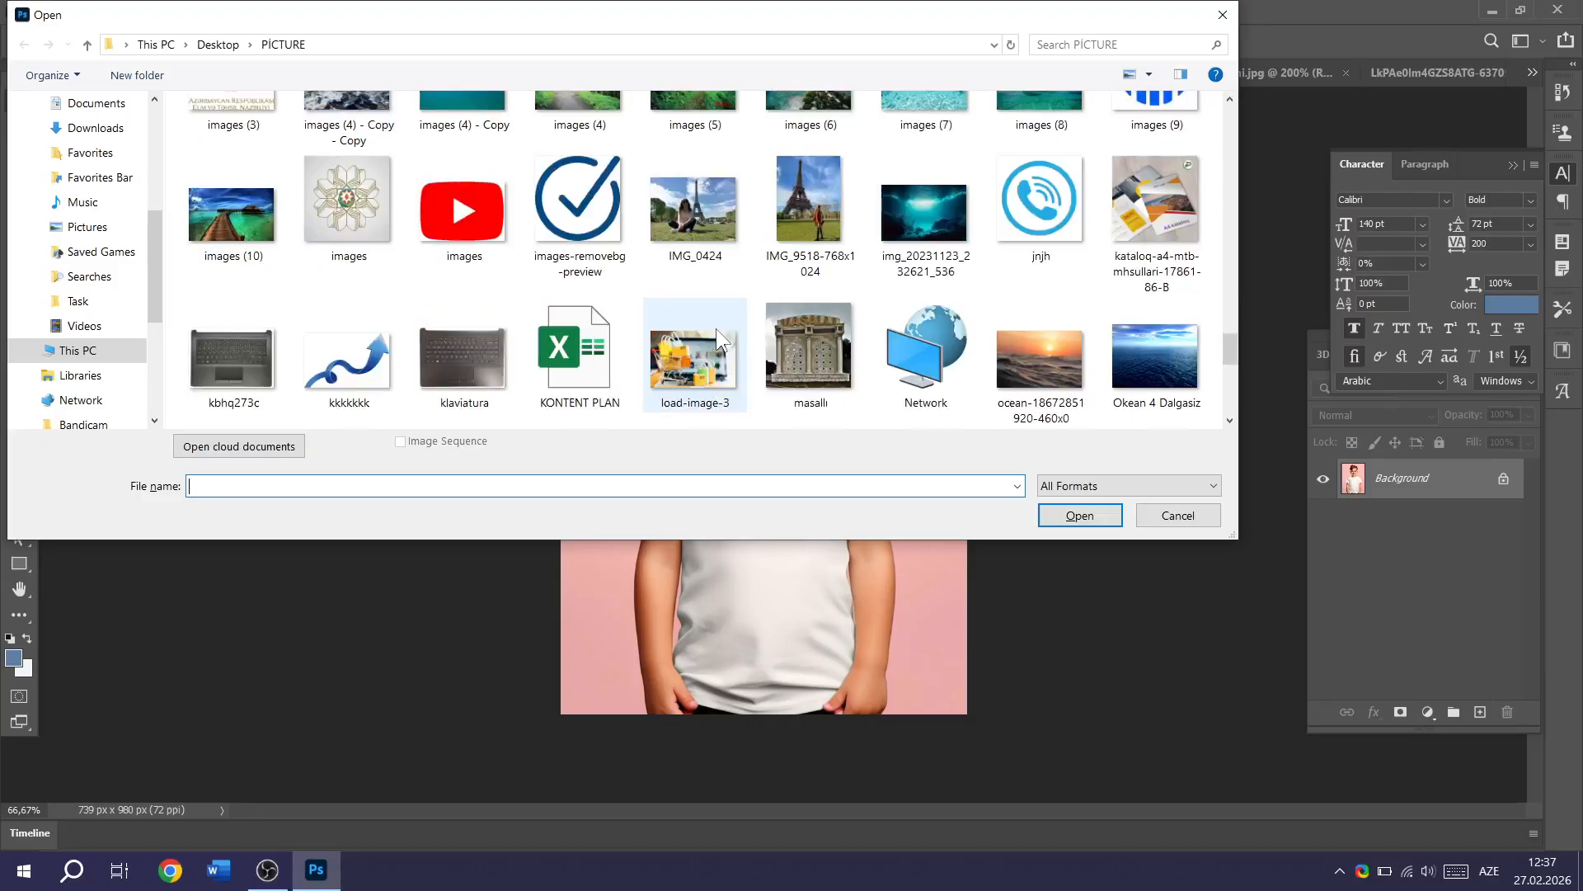
scroll(922, 301, "down", 5)
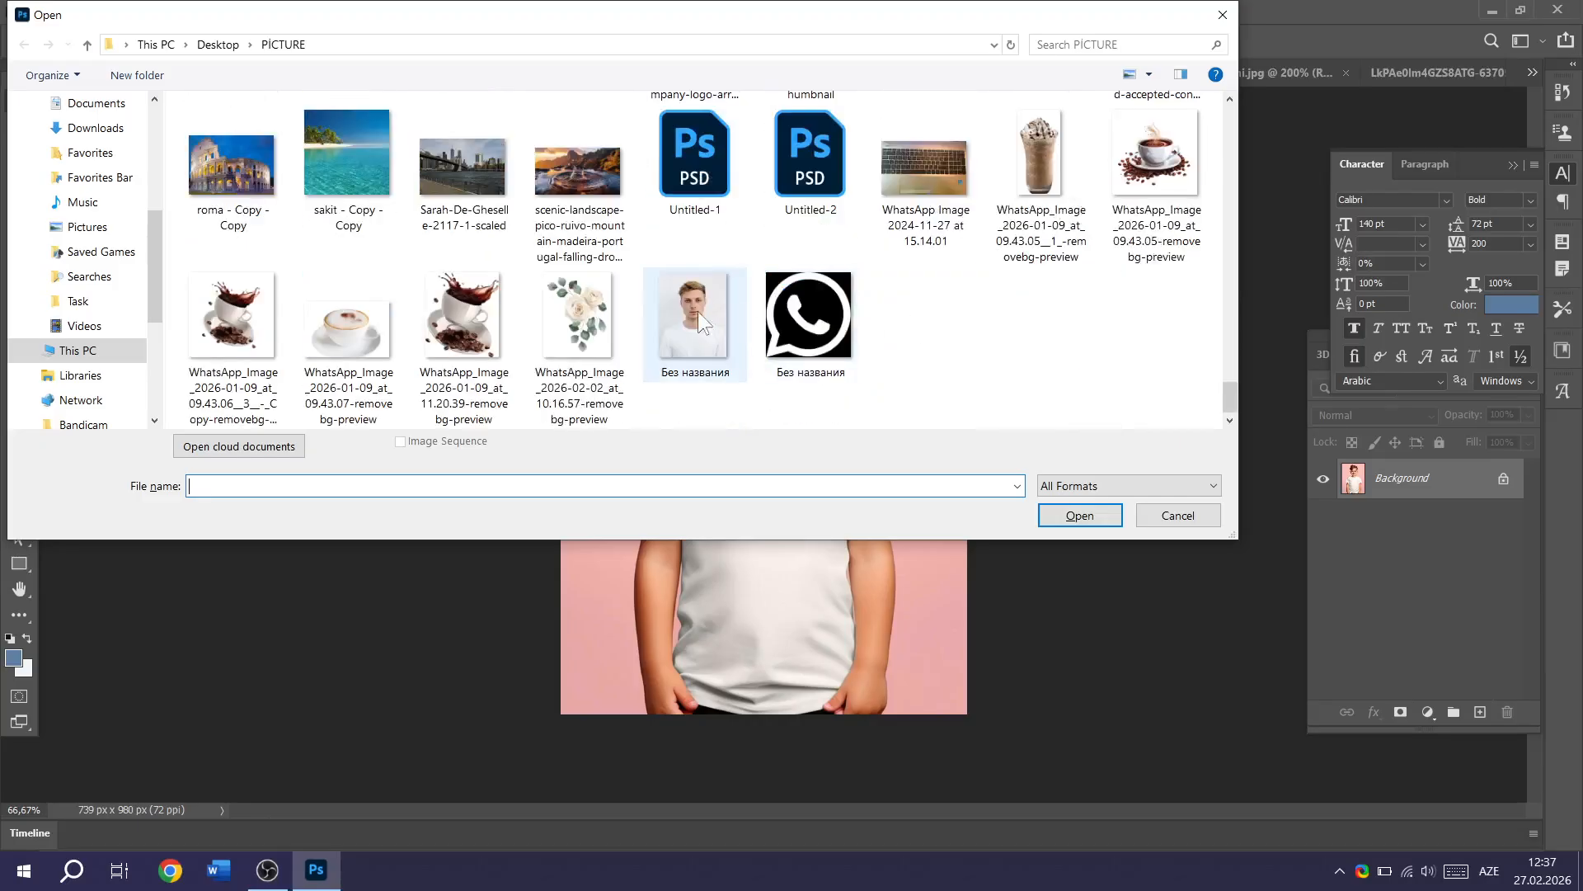
scroll(698, 310, "up", 10)
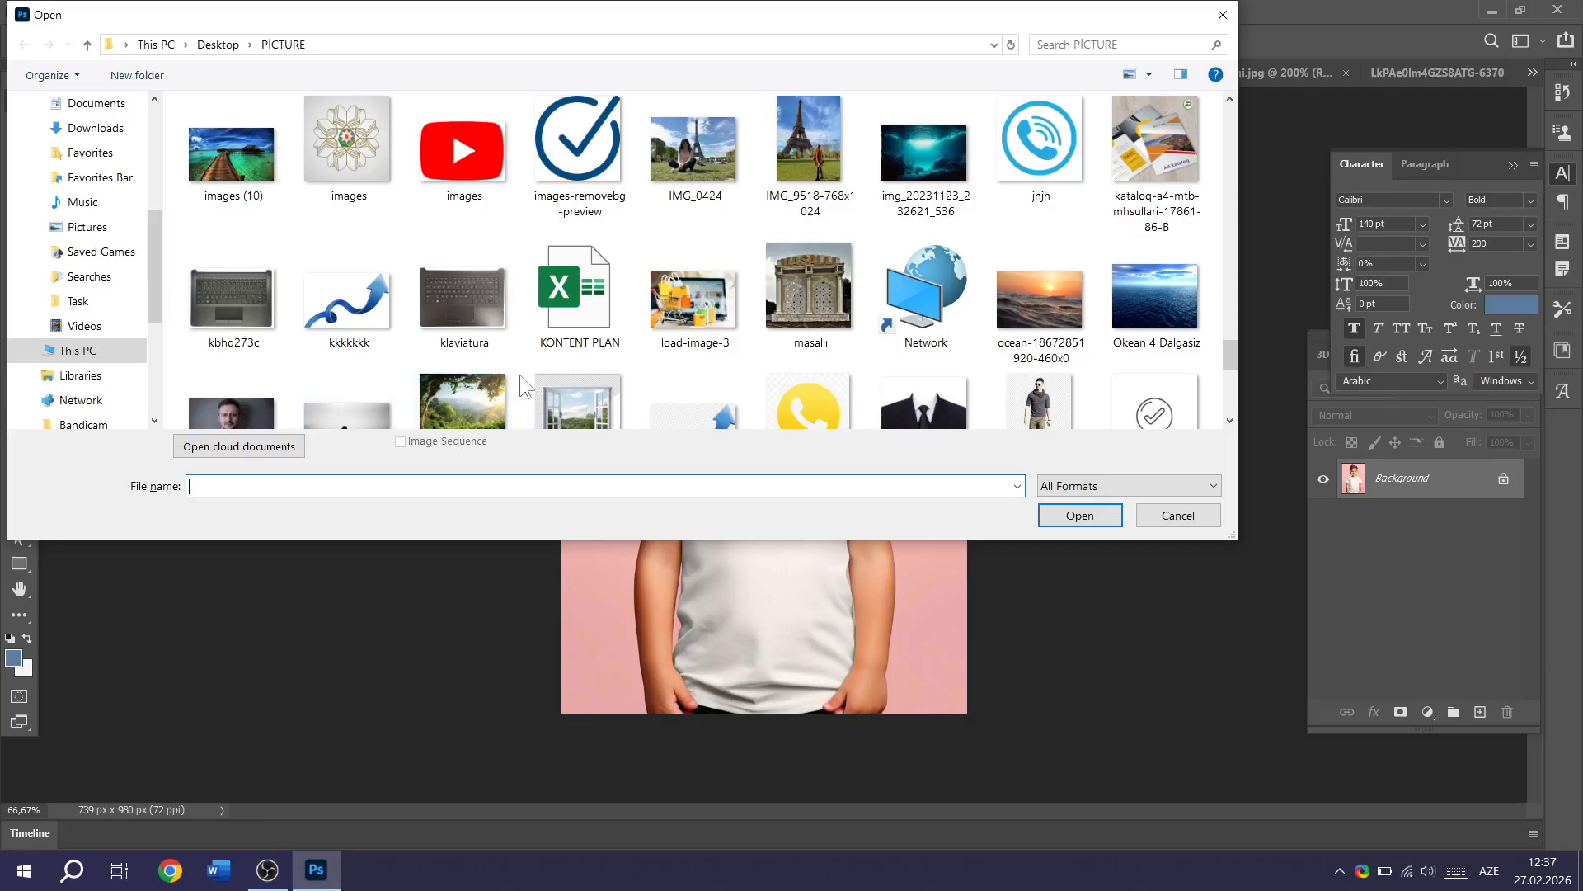
scroll(520, 375, "down", 2)
scroll(516, 409, "up", 3)
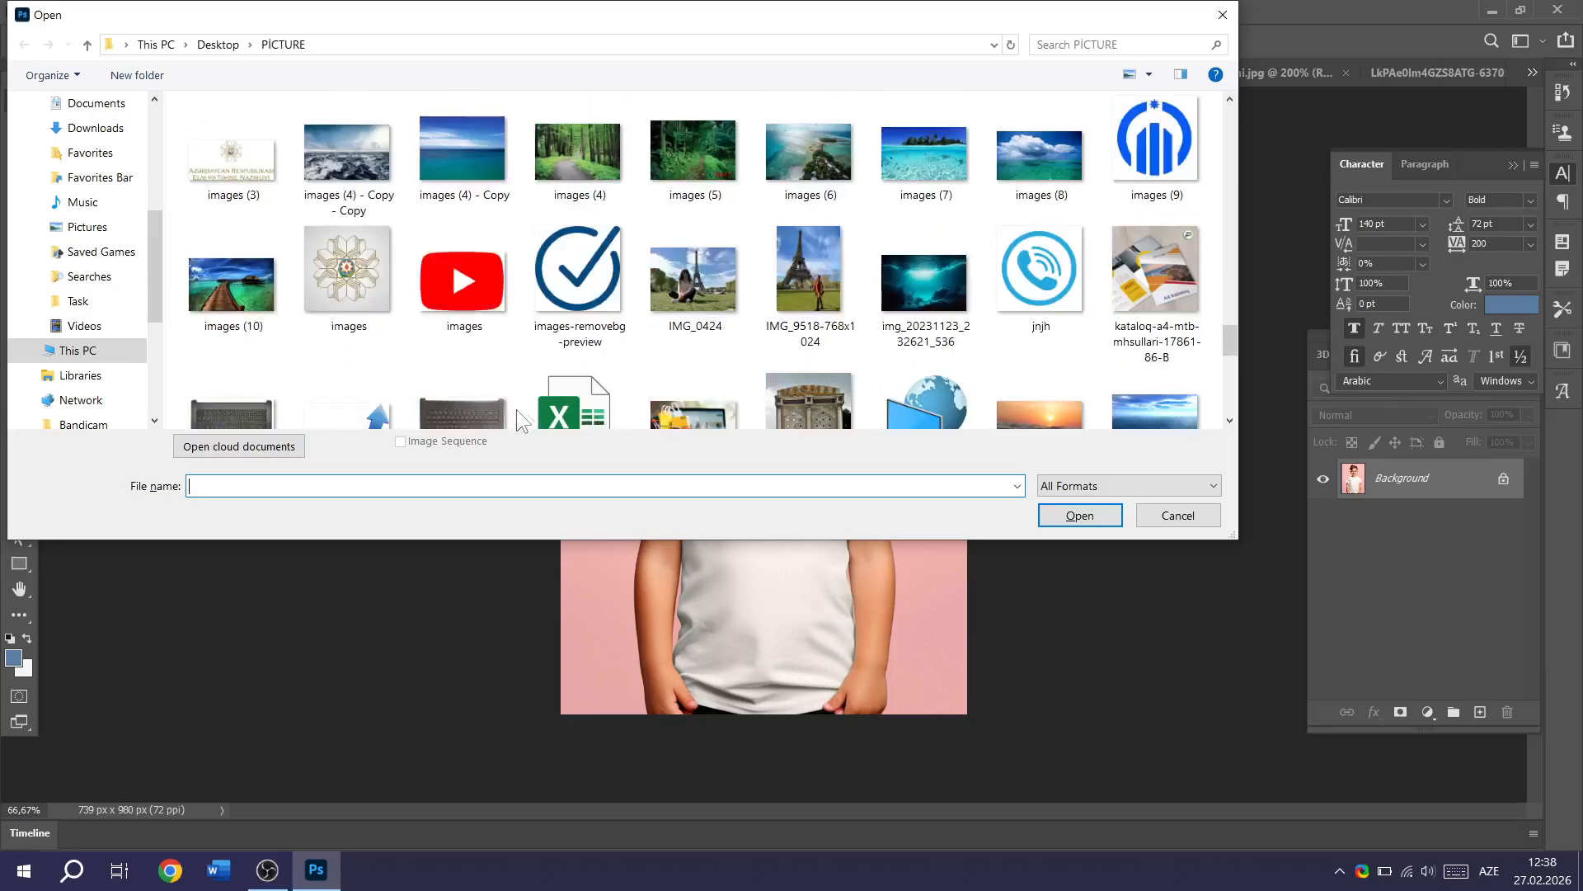
scroll(715, 310, "up", 5)
scroll(715, 309, "up", 10)
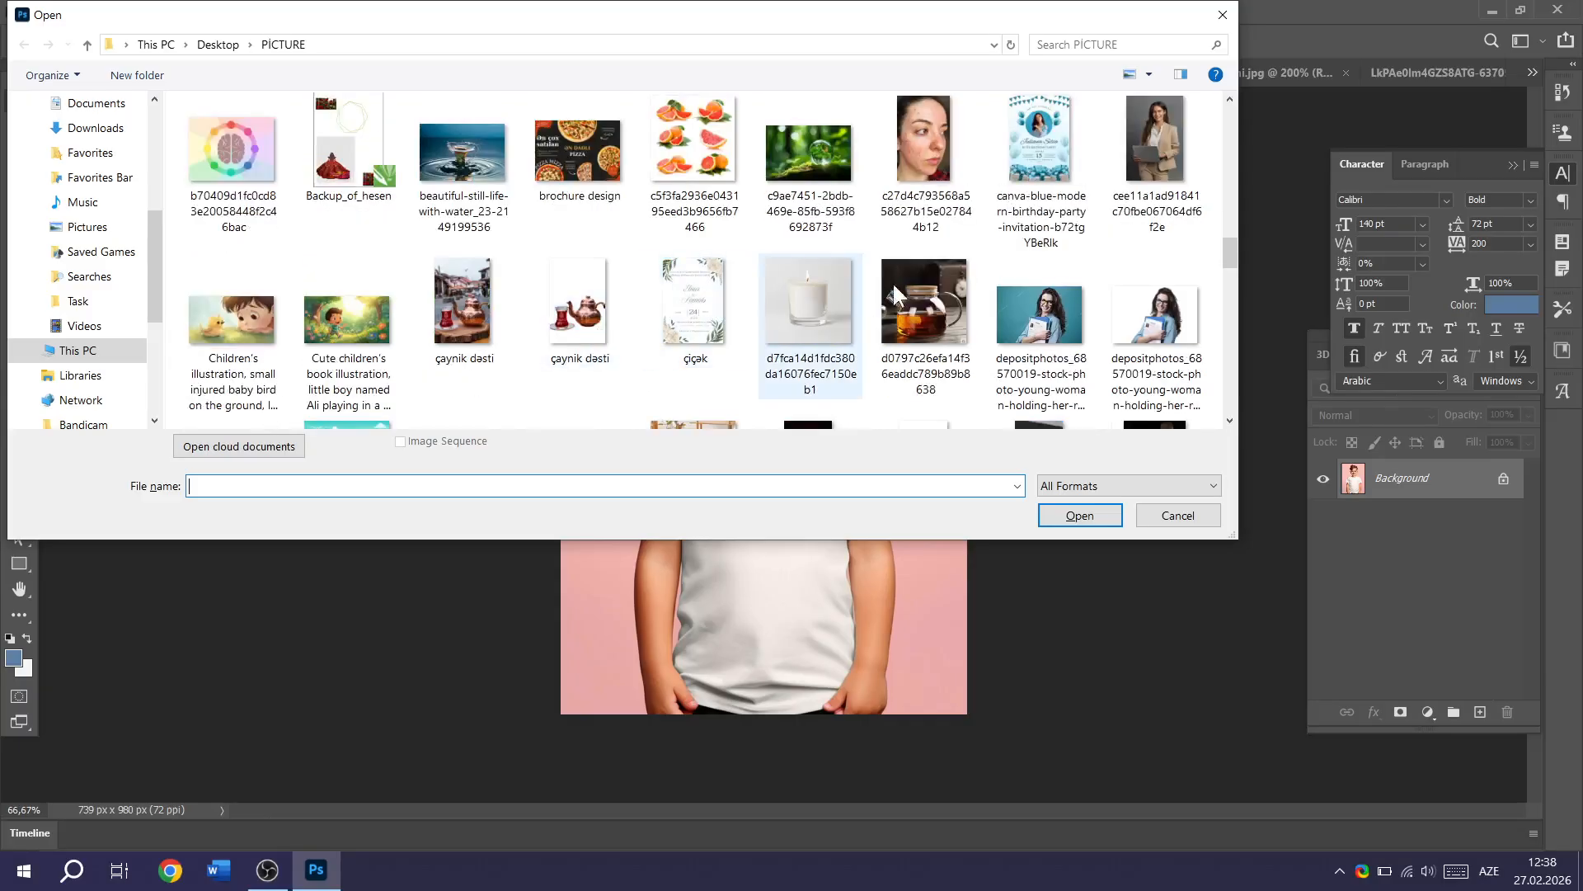
scroll(899, 280, "up", 6)
scroll(899, 280, "up", 3)
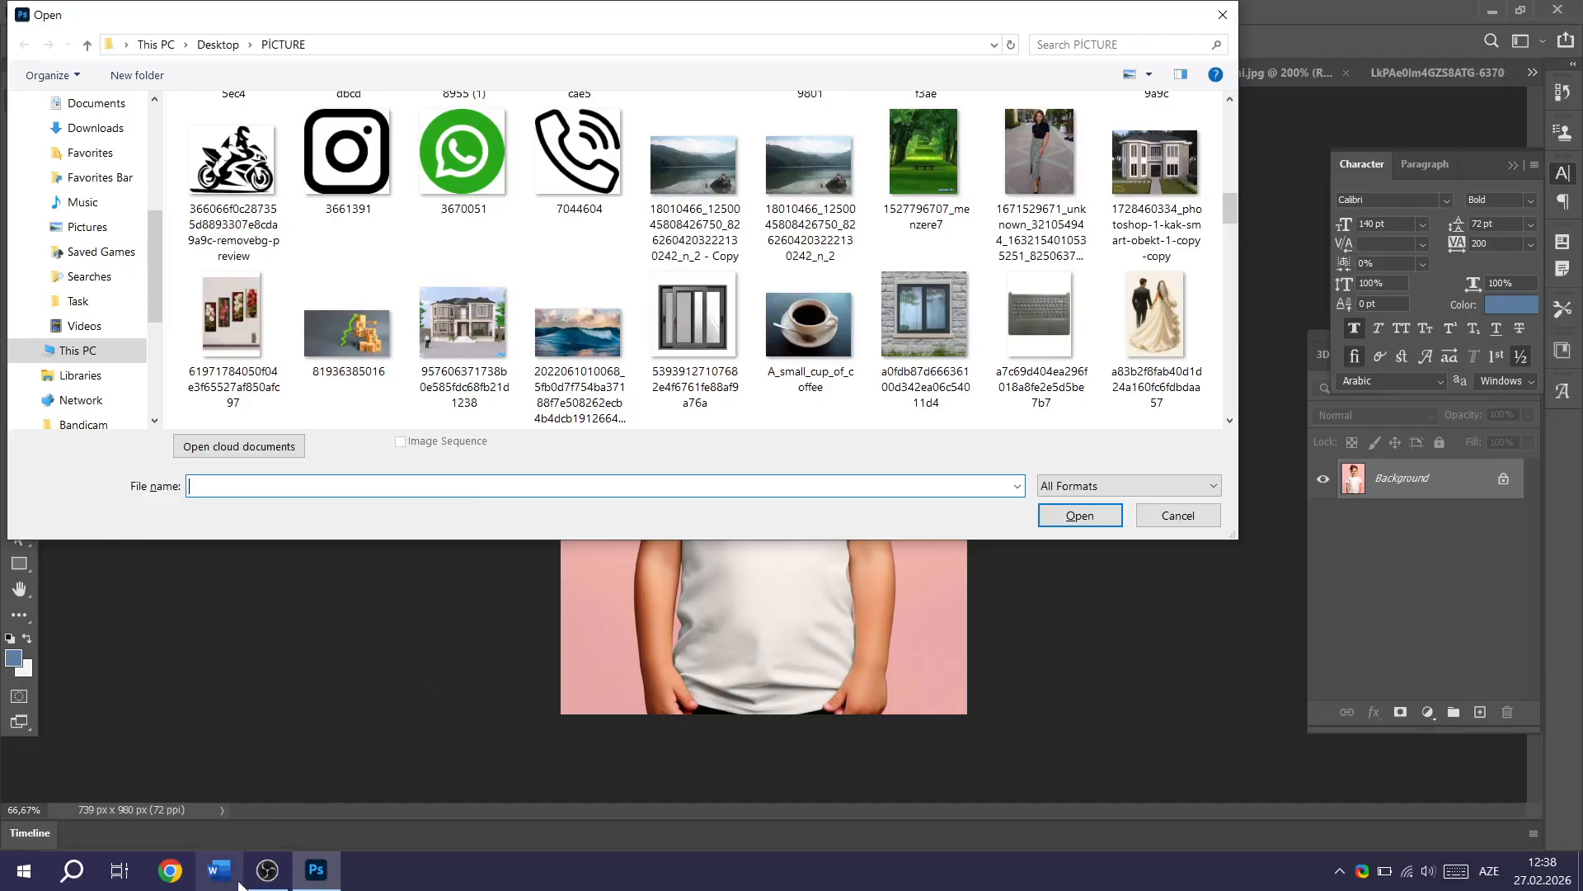
left_click(267, 870)
left_click(1527, 589)
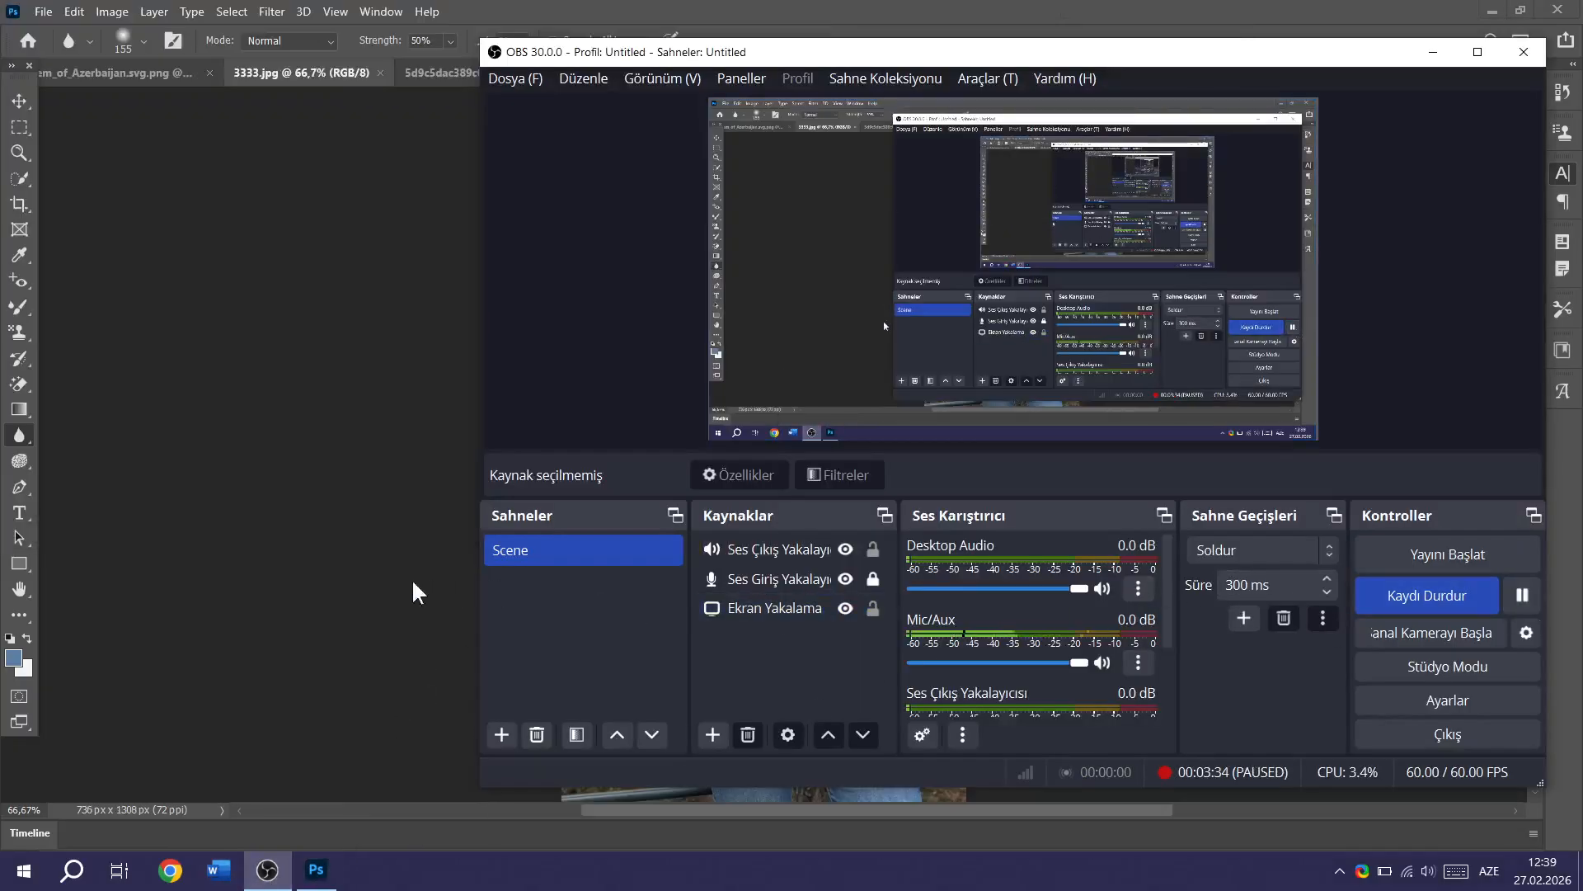
left_click(198, 544)
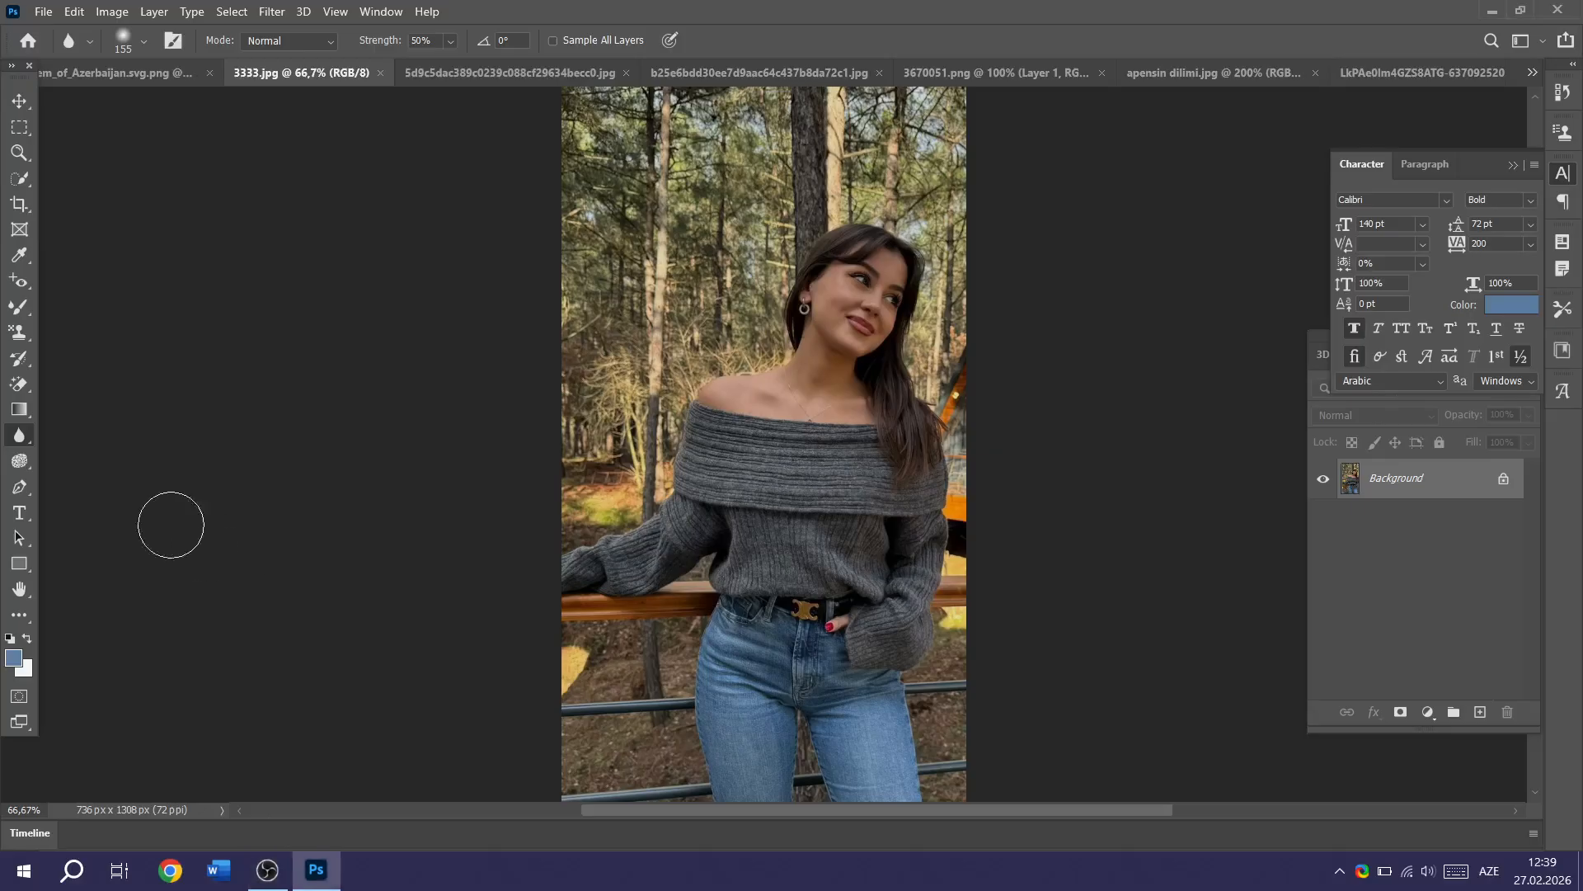
Blur the woman's face, shoulders and sweater in 3333.jpg with the Blur tool at 50% strength and revert the photo.
right_click(27, 433)
left_click(111, 433)
mouse_move(646, 716)
left_mouse_down()
mouse_move(662, 771)
mouse_move(669, 724)
mouse_move(684, 739)
left_mouse_up()
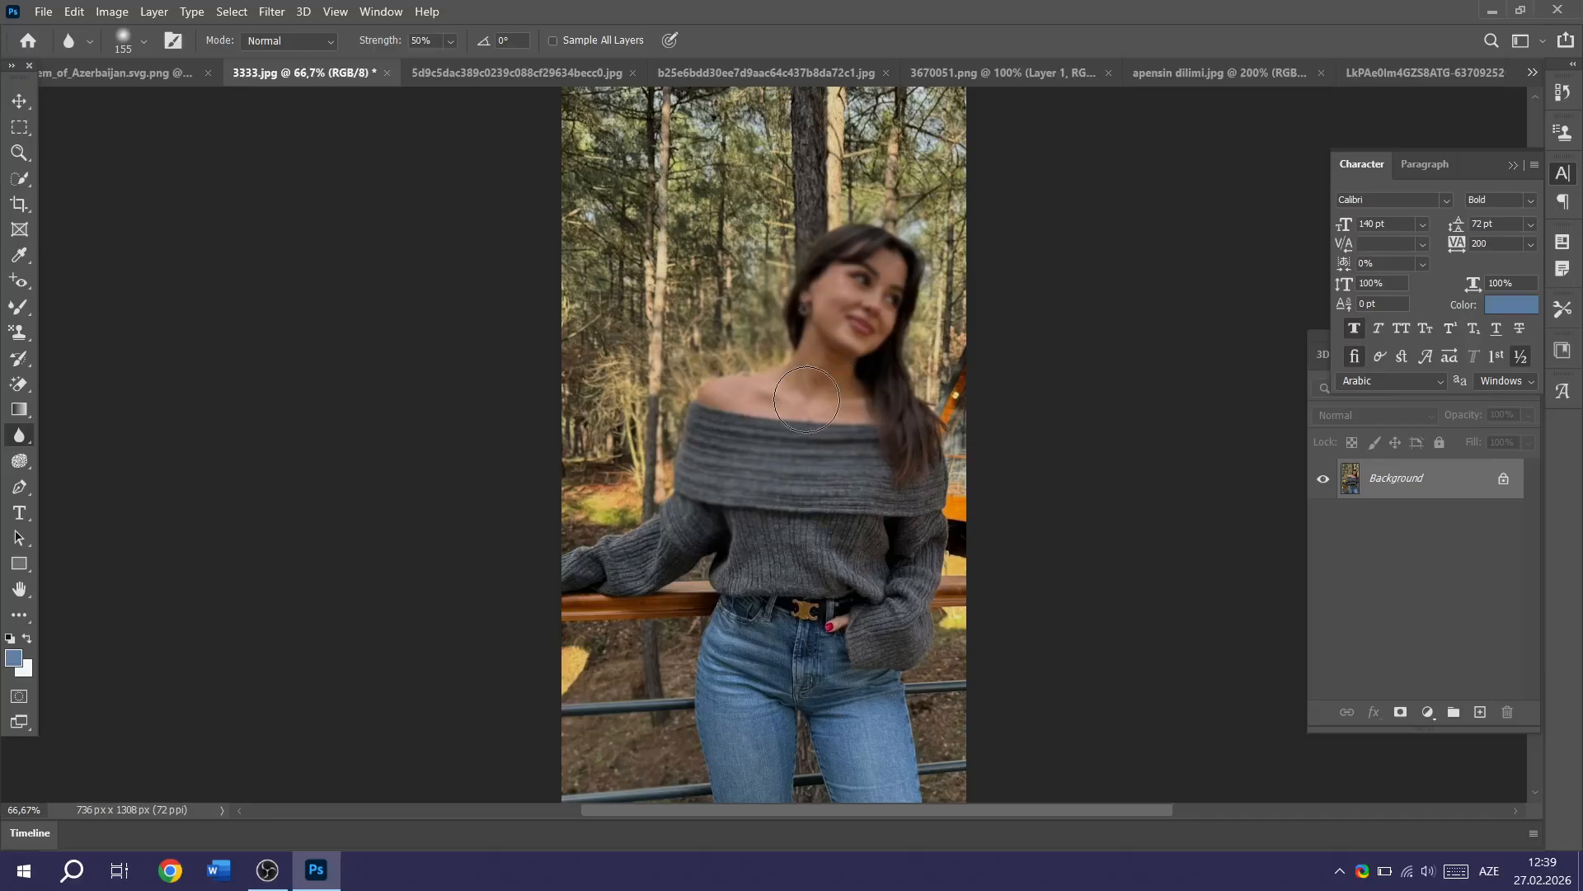
key("F12")
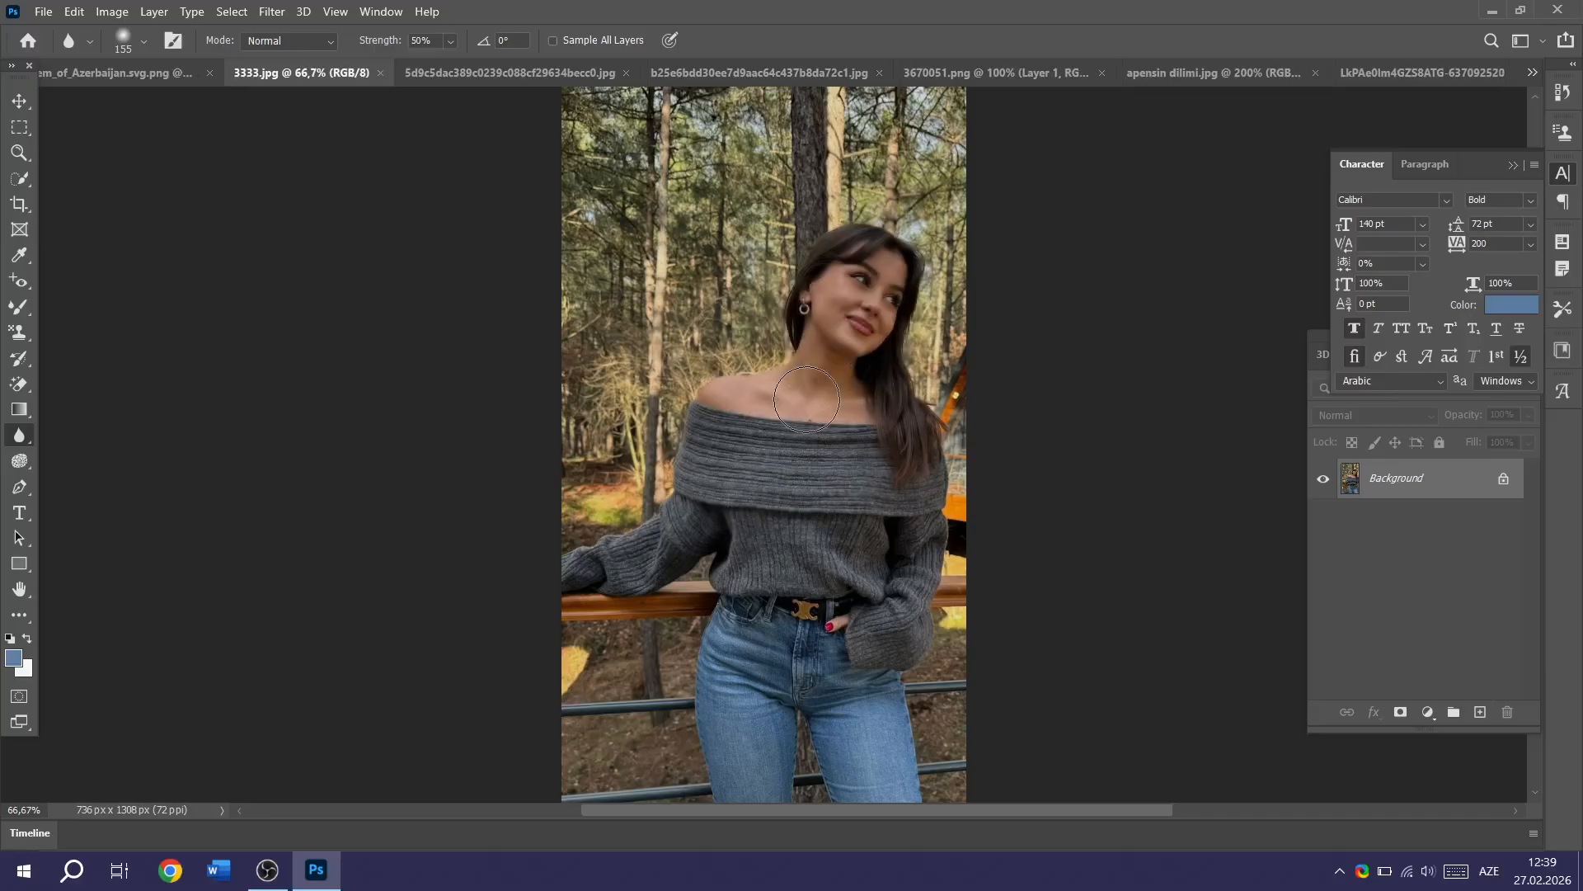
Sharpen the forest background and the woman's upper body with the Sharpen tool at 50% strength and revert the photo.
right_click(31, 435)
left_click(132, 453)
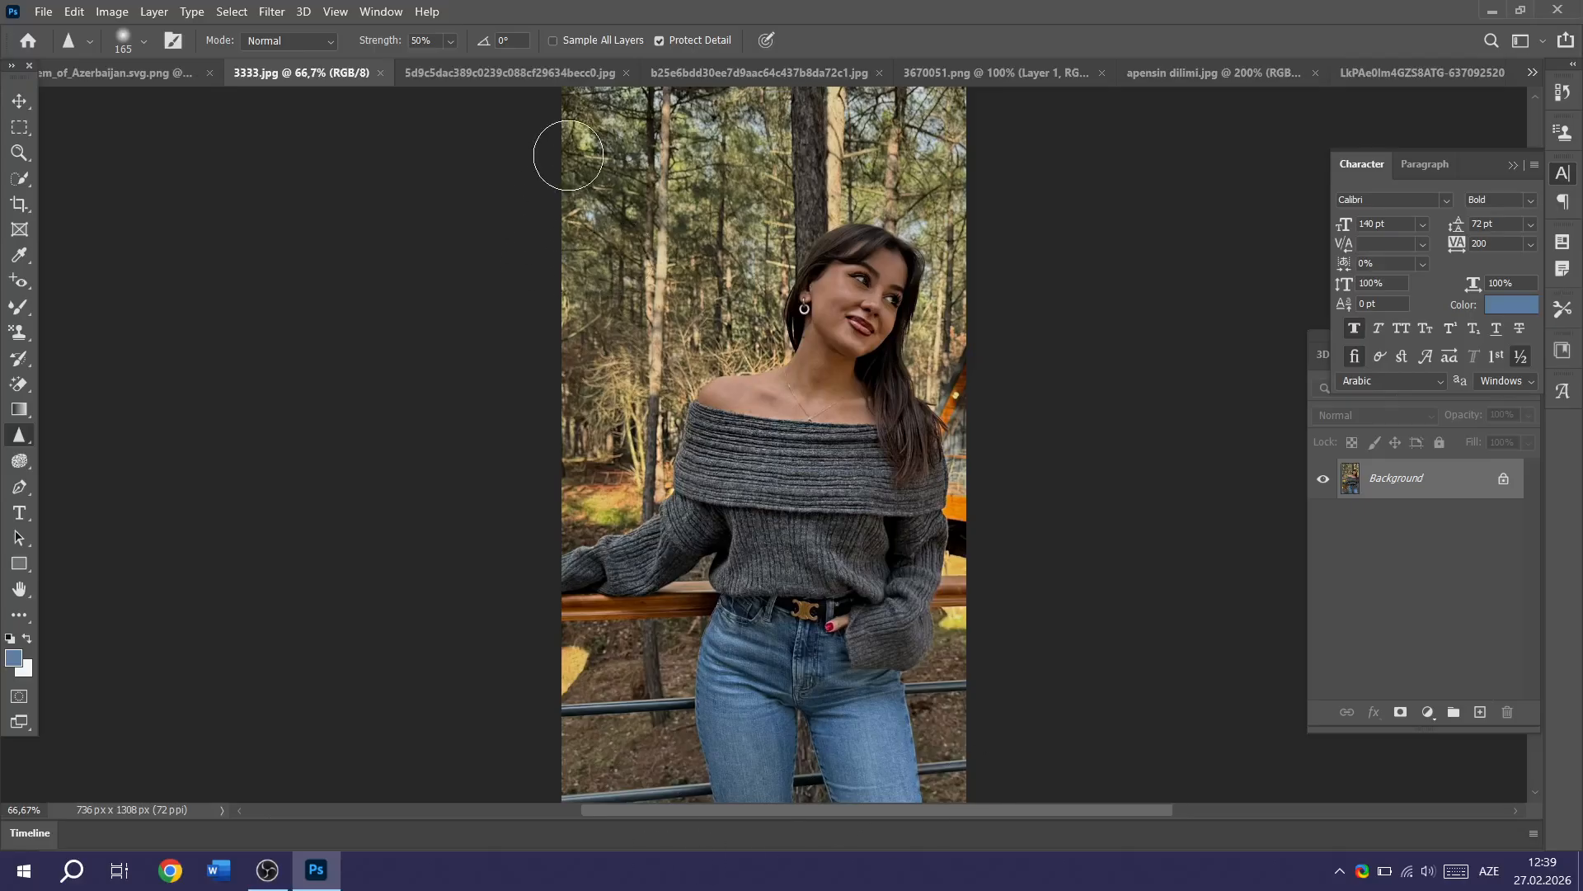
left_click_drag(574, 157, 814, 103)
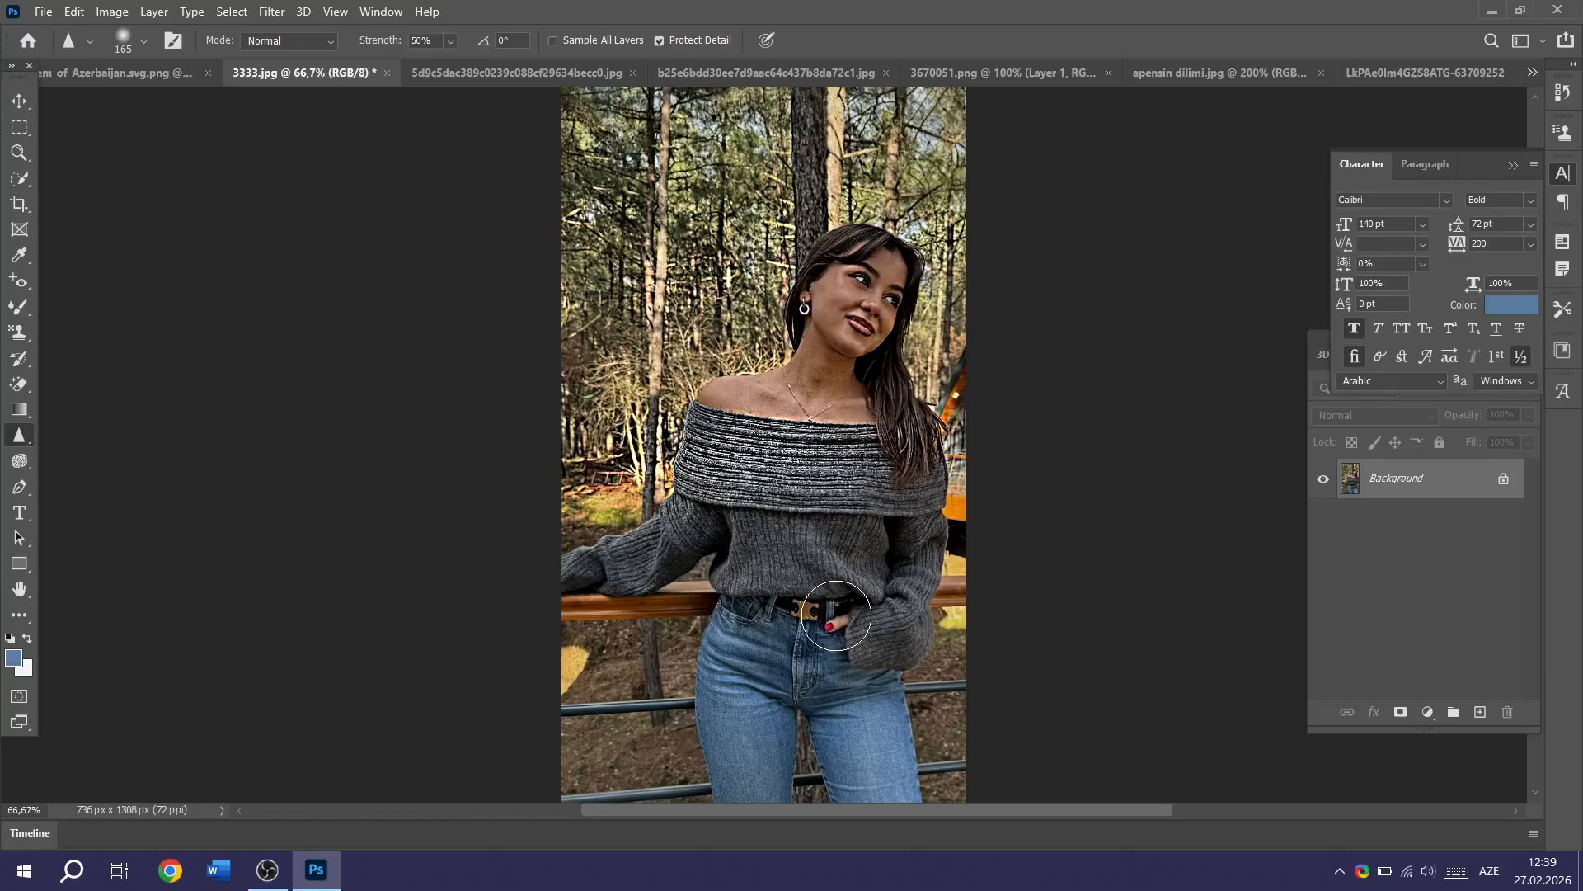
key("F12")
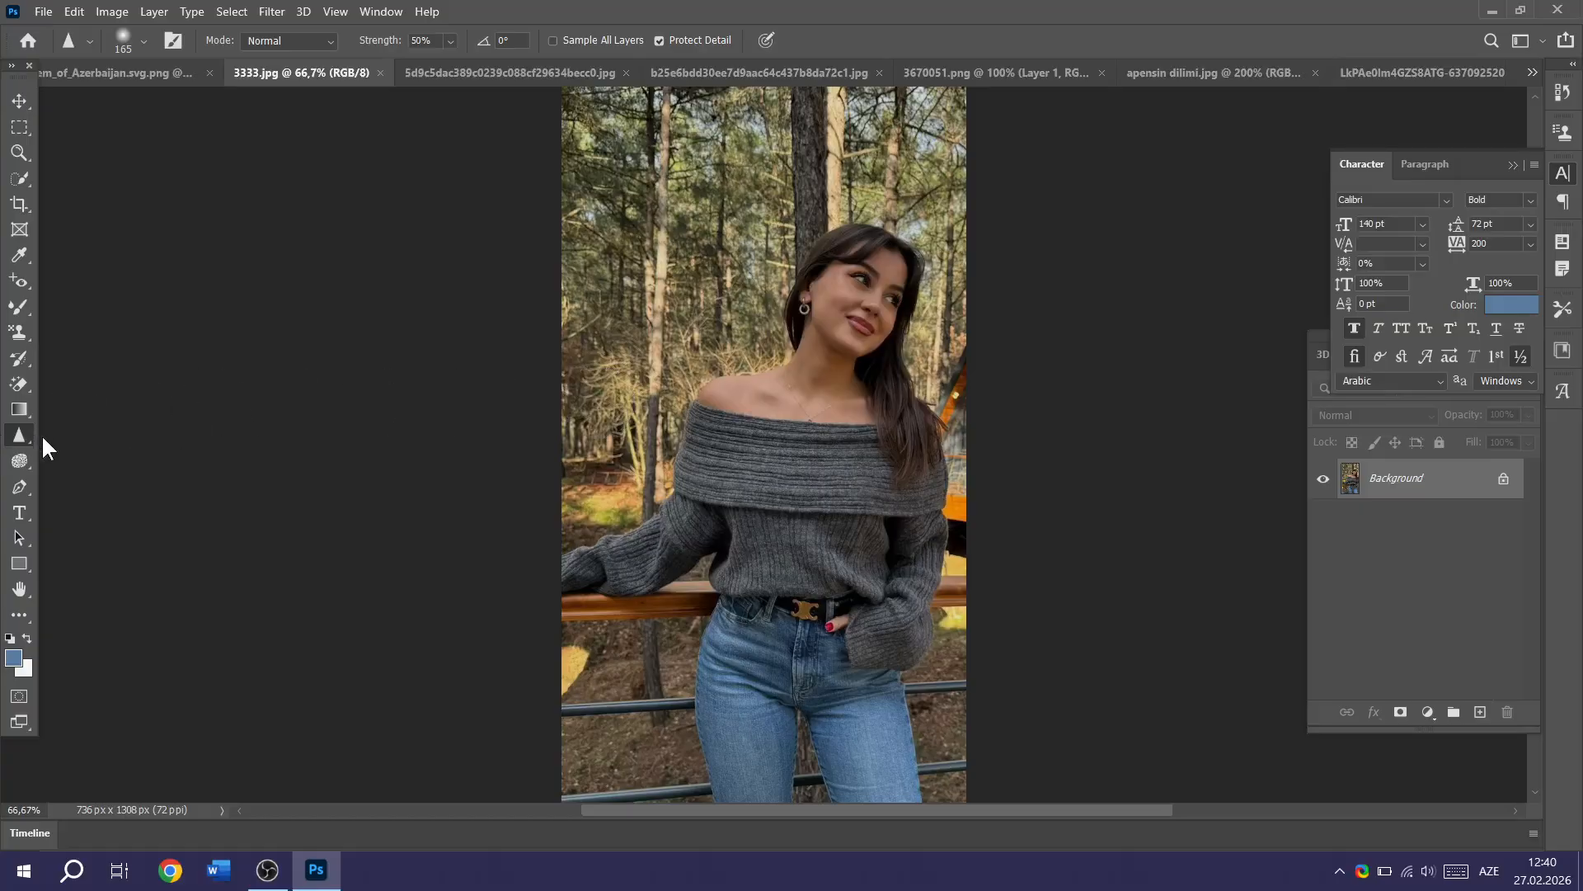
Smudge the forest background beside the woman's head with the Smudge tool at 50% strength and revert the photo.
right_click(12, 447)
left_click(107, 470)
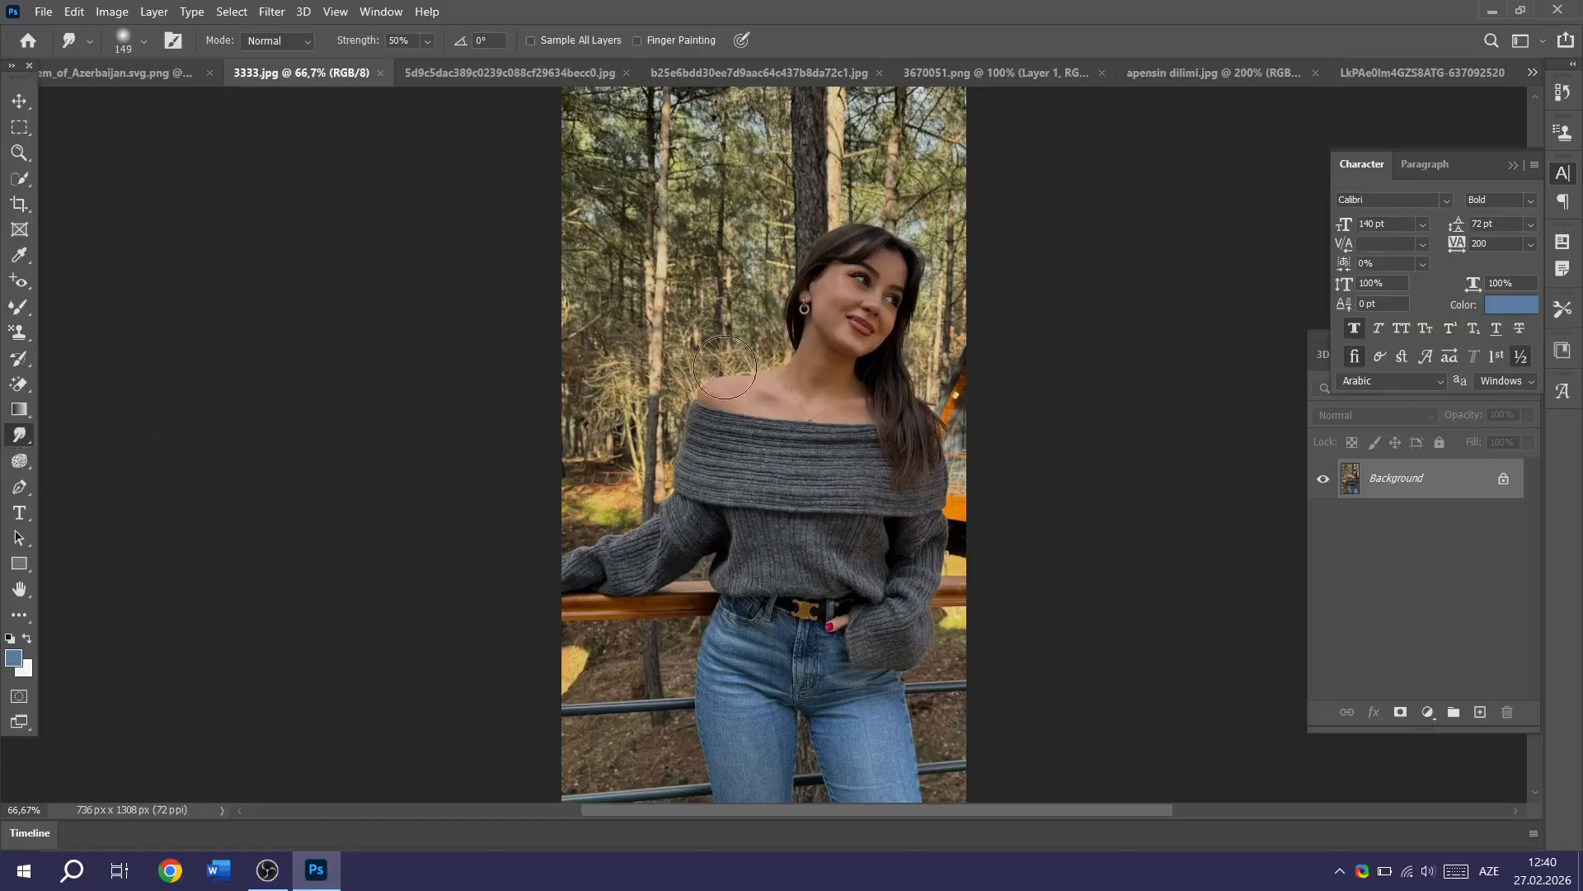
mouse_move(656, 347)
left_mouse_down()
mouse_move(683, 324)
mouse_move(646, 236)
mouse_move(675, 203)
mouse_move(661, 244)
mouse_move(688, 261)
mouse_move(666, 268)
mouse_move(591, 145)
mouse_move(703, 121)
mouse_move(654, 137)
mouse_move(565, 214)
mouse_move(622, 292)
left_mouse_up()
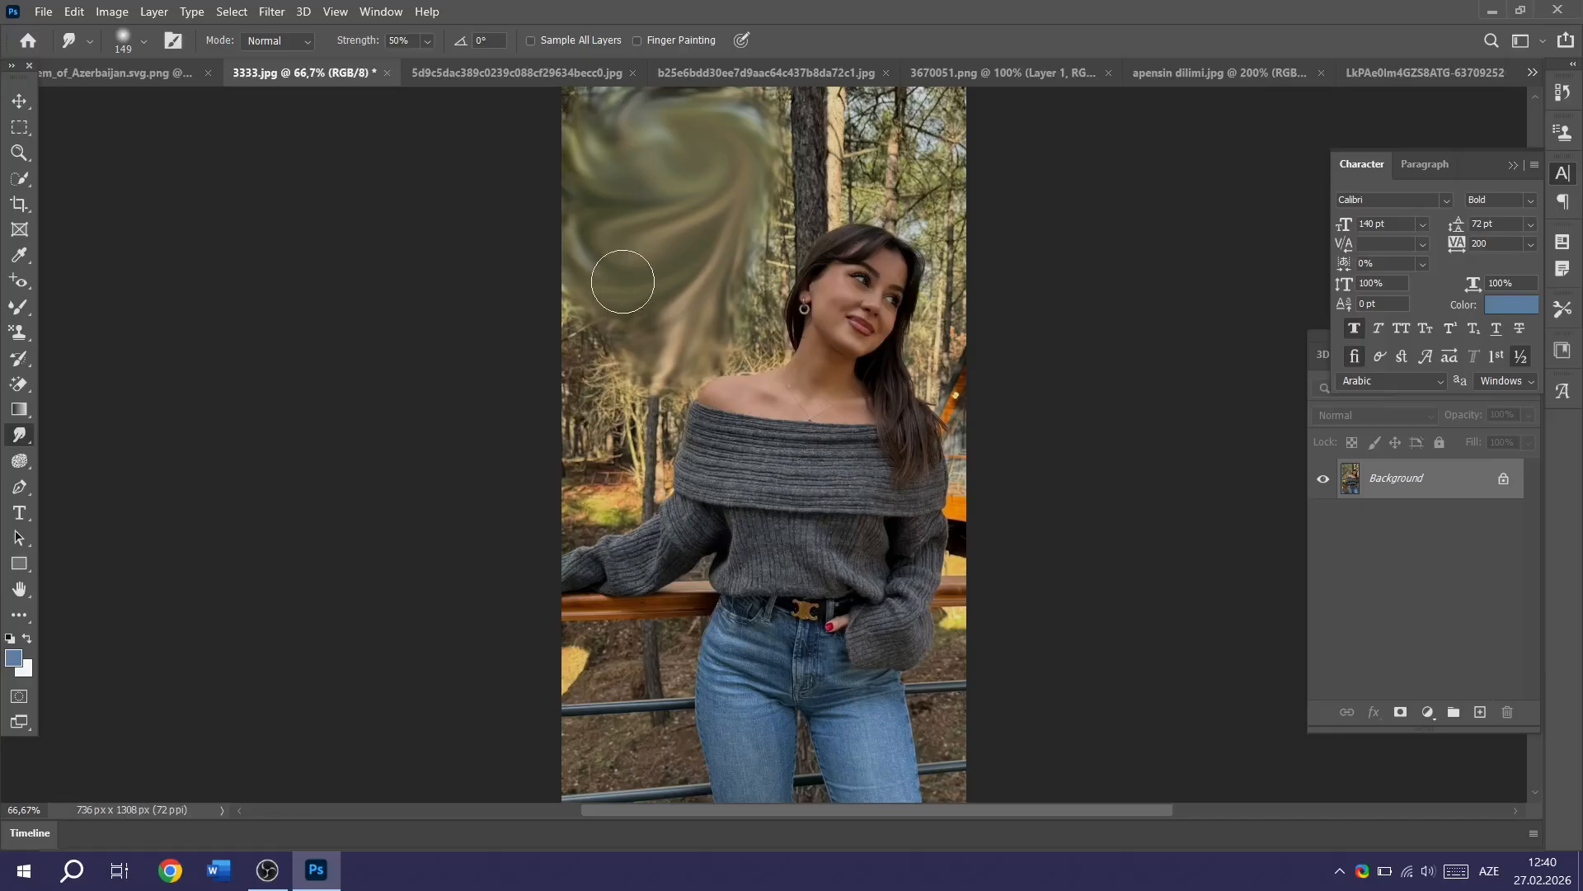
key("ctrl+z")
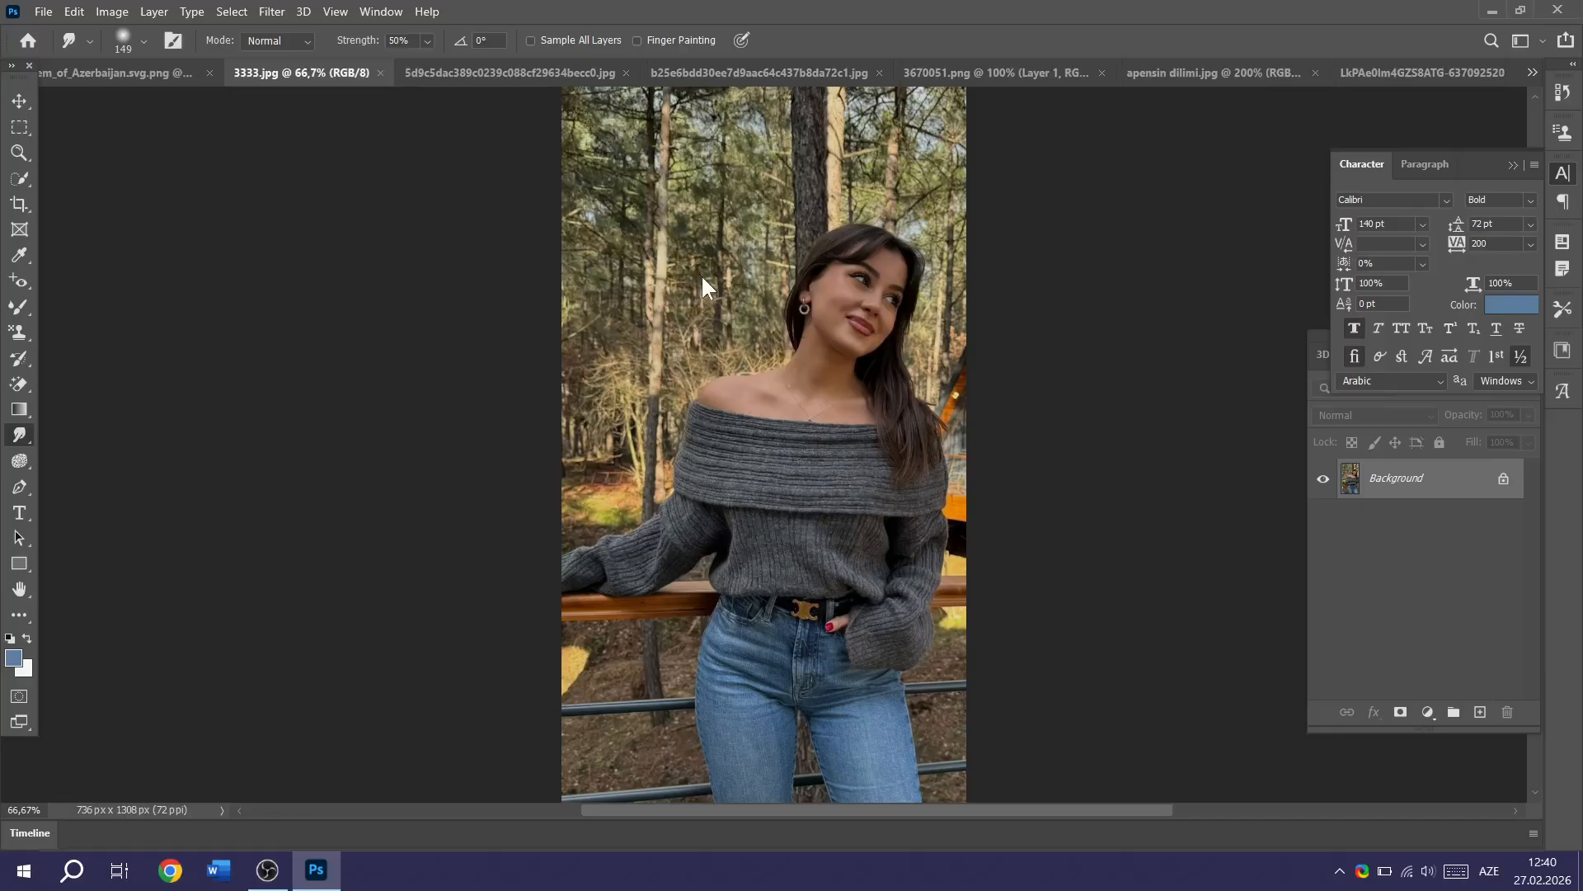
Lighten the woman and the forest background with the Dodge tool, using a soft 155 px brush, Midtones range and 50% exposure.
left_click(30, 460)
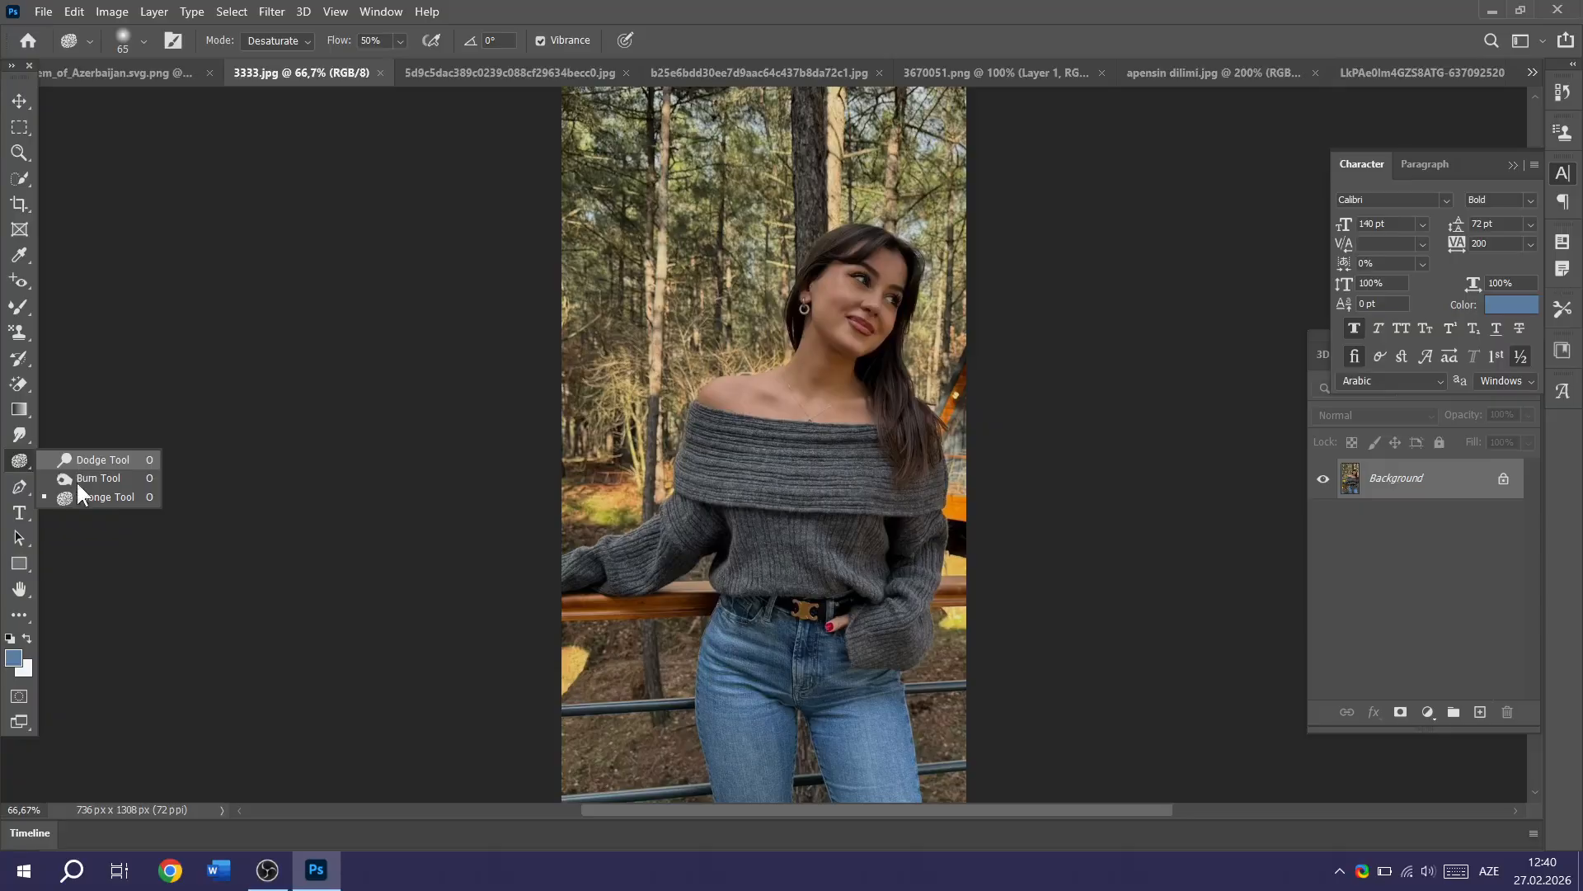
left_click(122, 459)
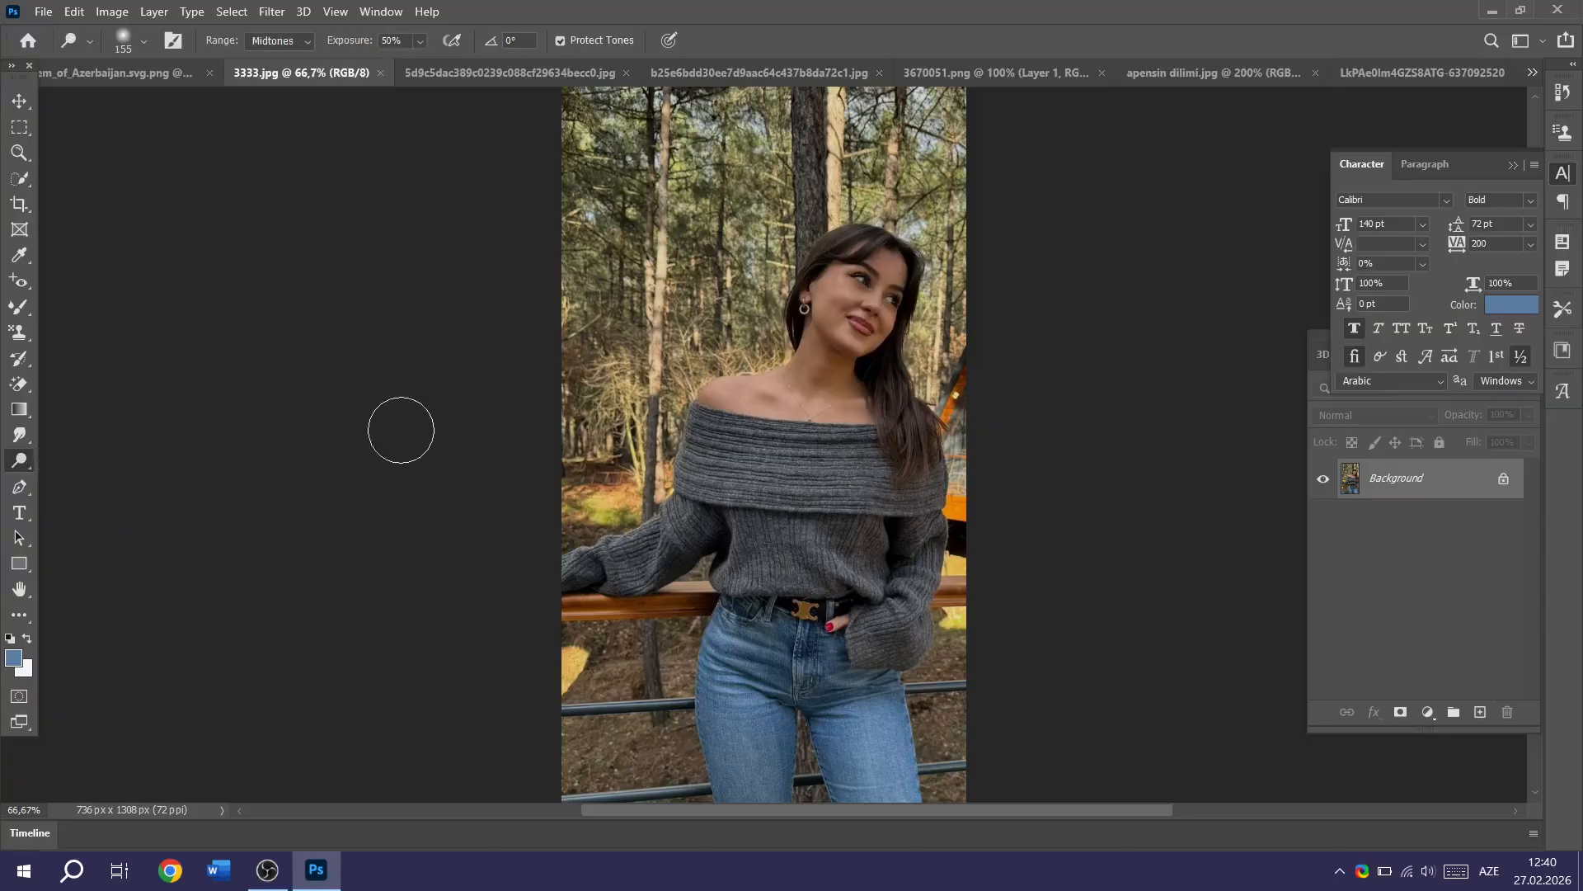
right_click(762, 390)
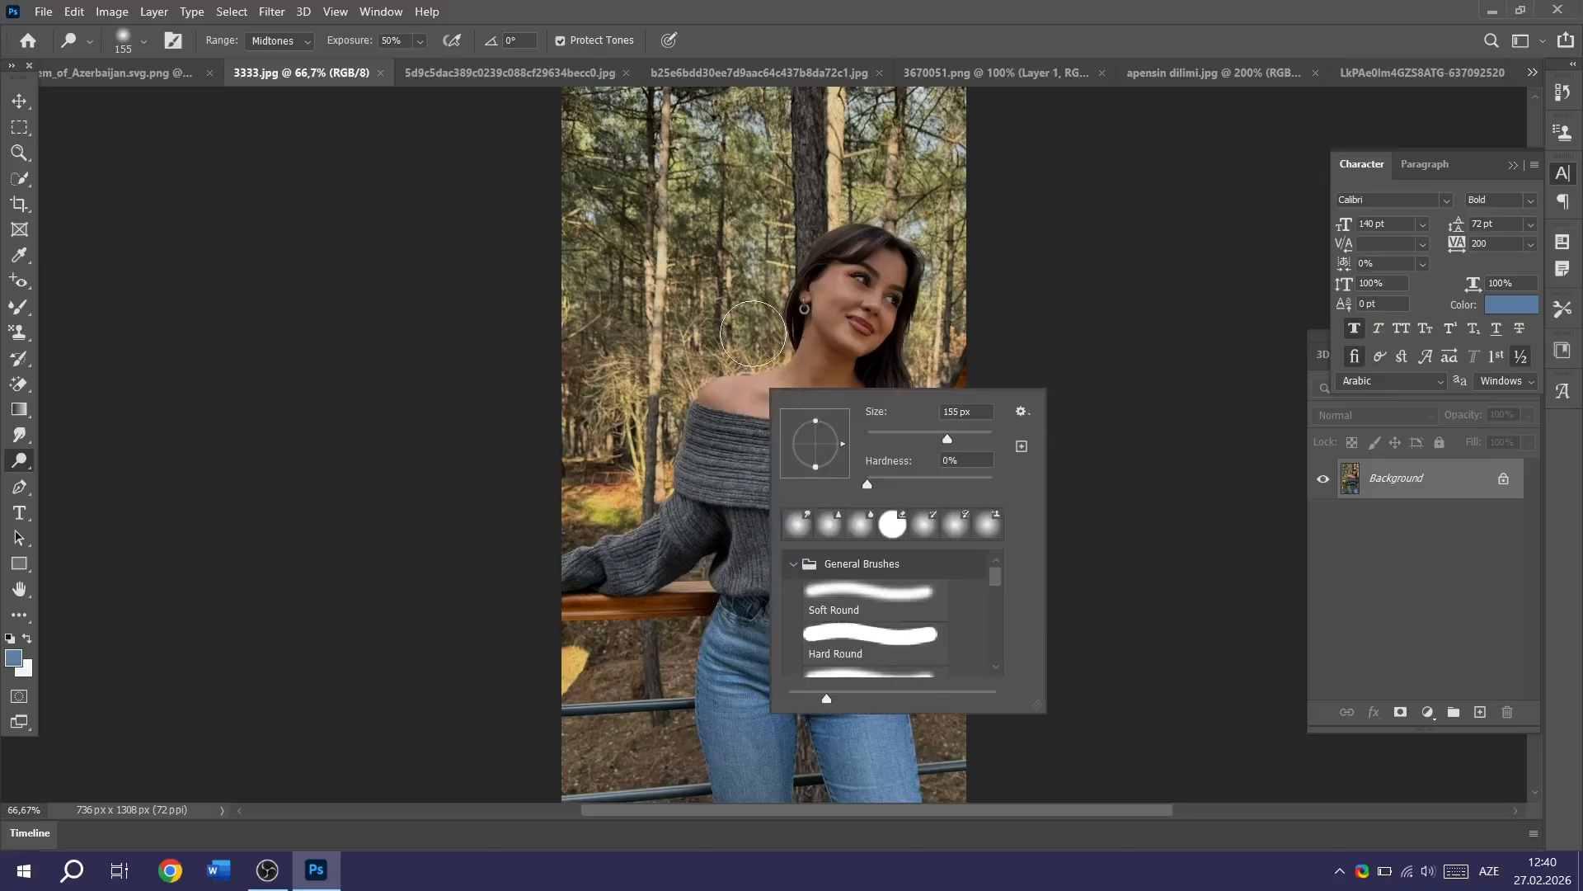
mouse_move(819, 267)
left_mouse_down()
mouse_move(832, 264)
mouse_move(647, 317)
mouse_move(982, 350)
mouse_move(594, 412)
mouse_move(948, 471)
mouse_move(486, 550)
mouse_move(581, 631)
mouse_move(979, 696)
mouse_move(979, 817)
left_mouse_up()
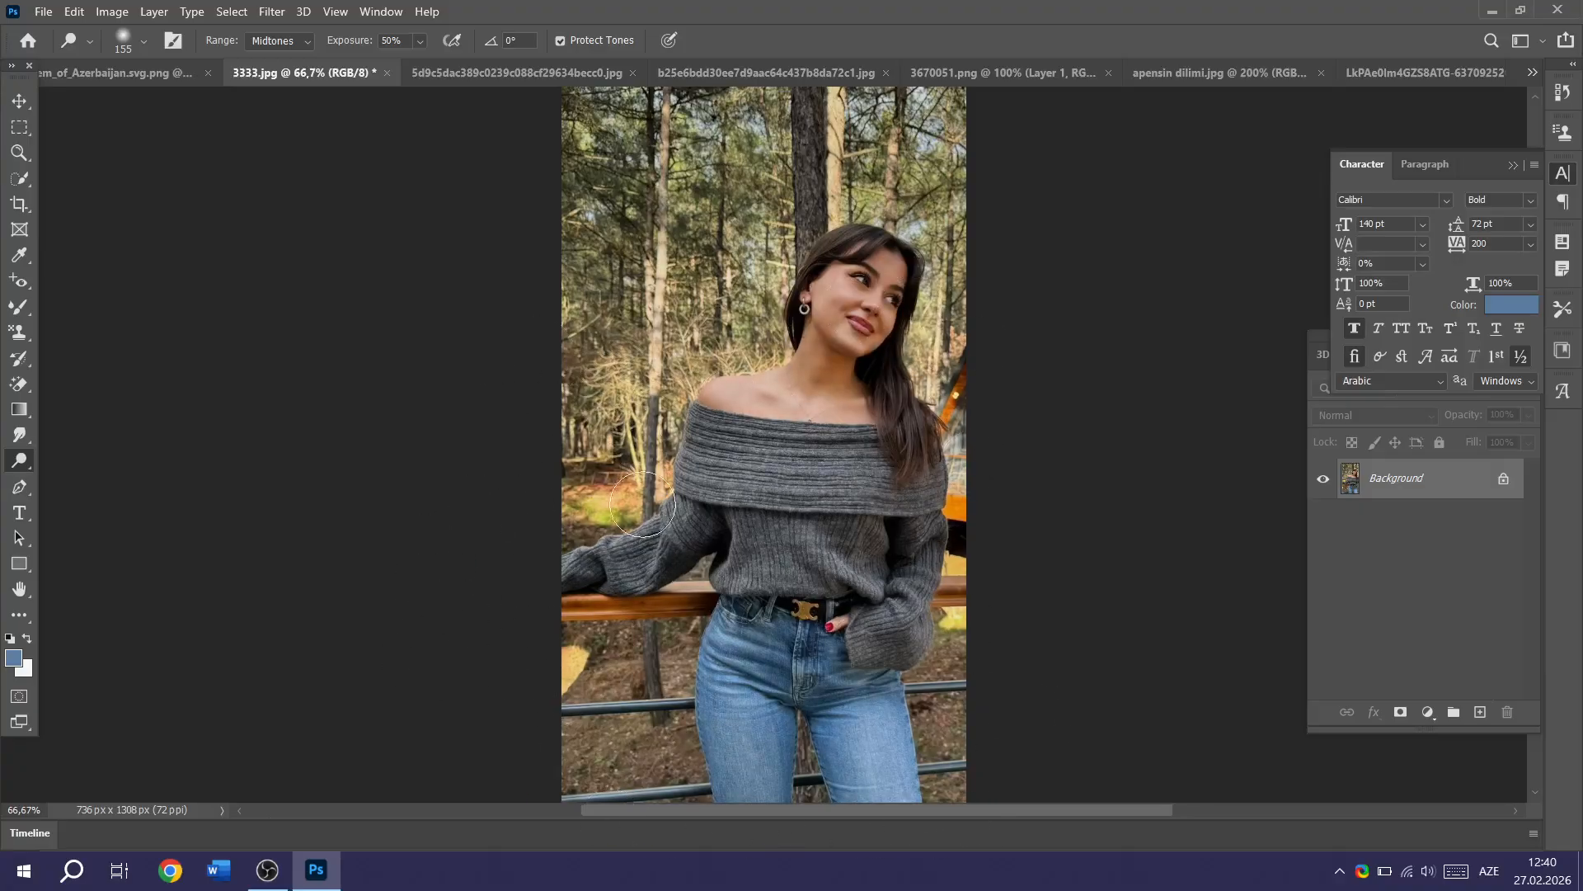
mouse_move(623, 101)
left_mouse_down()
mouse_move(993, 244)
mouse_move(986, 332)
mouse_move(861, 498)
mouse_move(956, 627)
mouse_move(512, 717)
mouse_move(965, 792)
left_mouse_up()
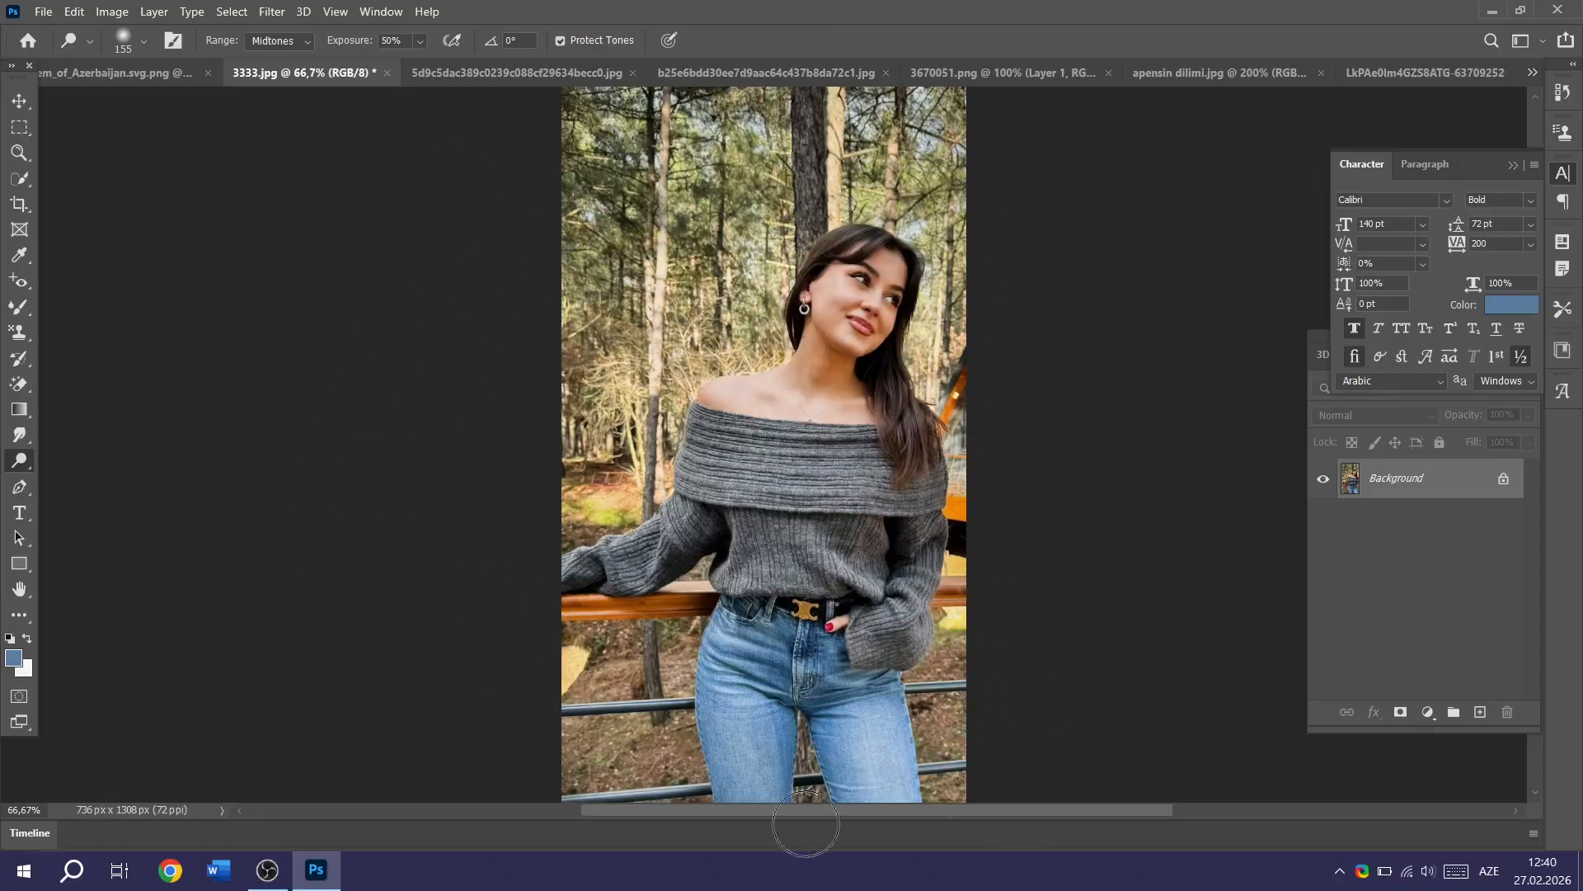
mouse_move(828, 312)
left_mouse_down()
mouse_move(907, 371)
mouse_move(530, 555)
mouse_move(949, 685)
mouse_move(556, 725)
left_mouse_up()
Darken the woman and the forest background with the Burn tool, using a soft 146 px brush, Midtones range and 50% exposure.
left_click(27, 439)
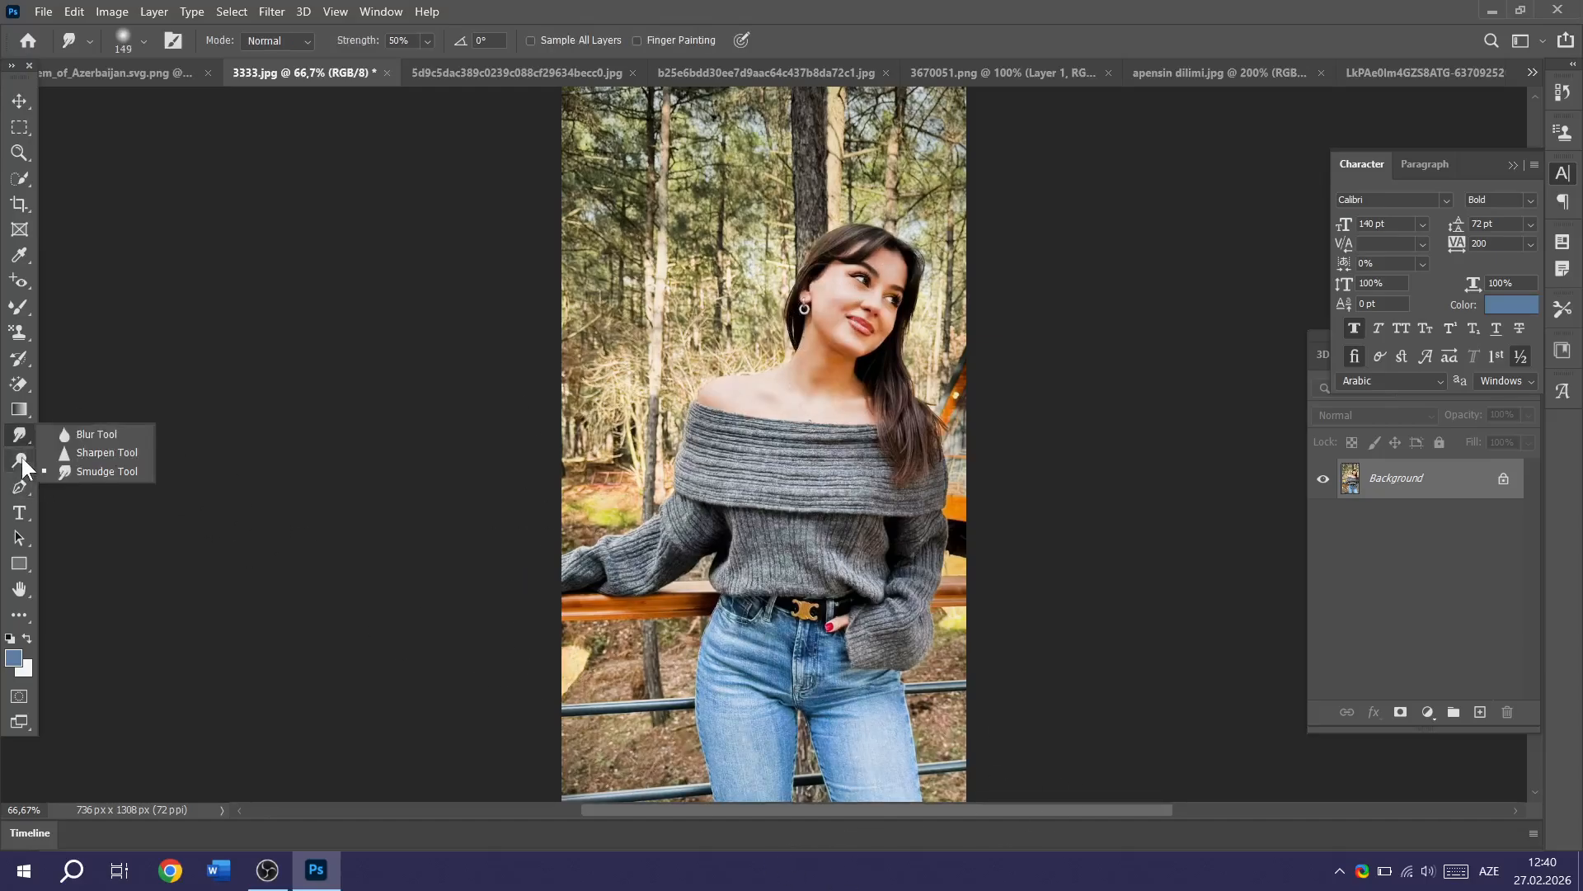
left_click(22, 458)
right_click(21, 461)
left_click(112, 476)
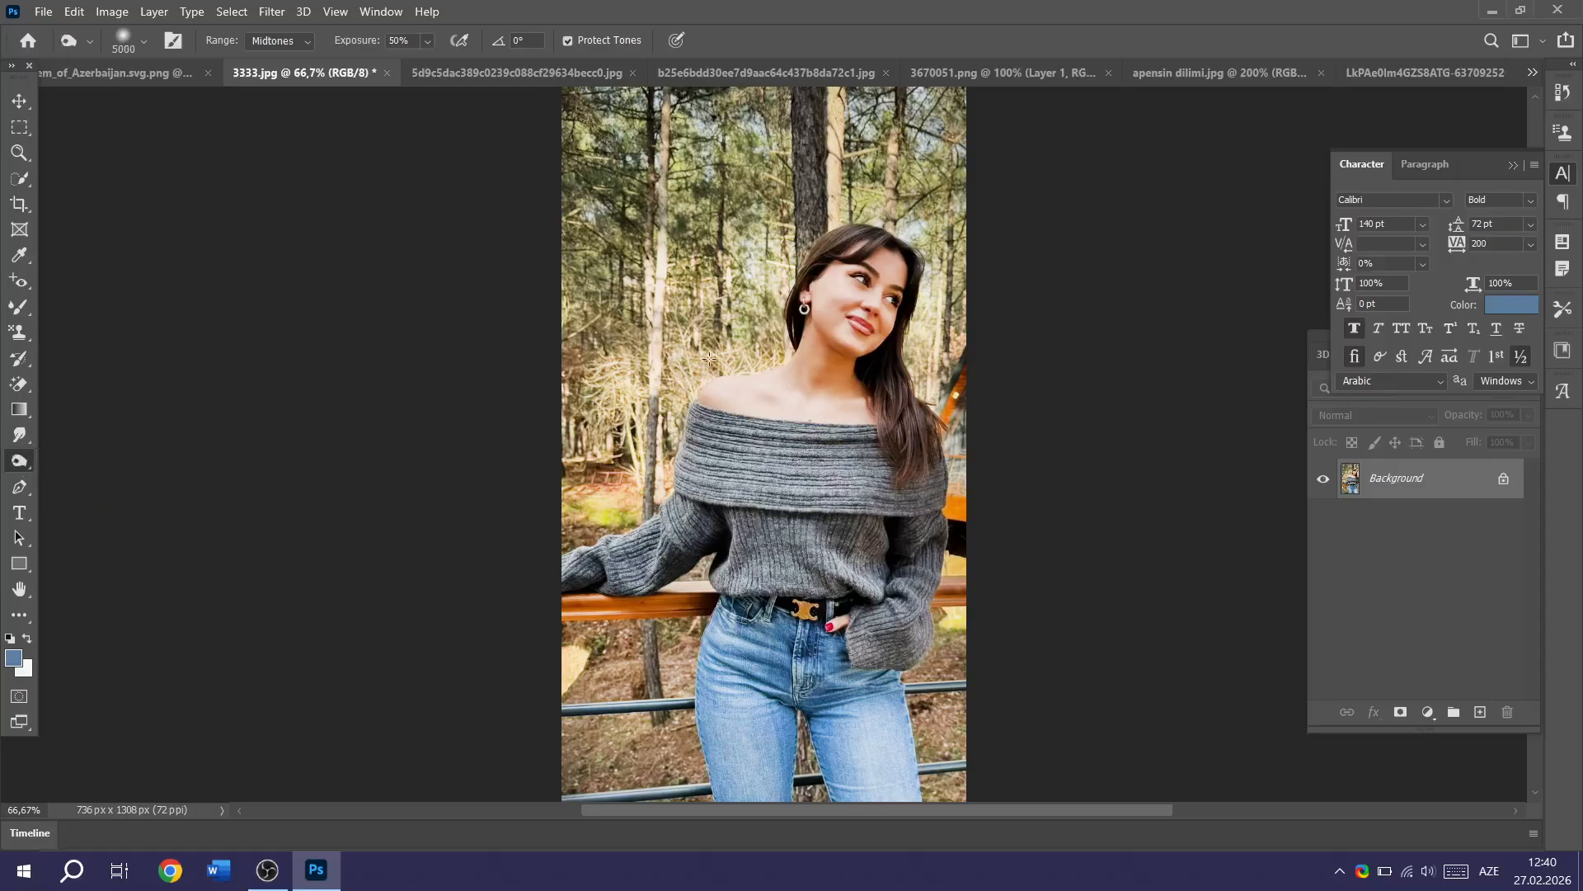
right_click(737, 307)
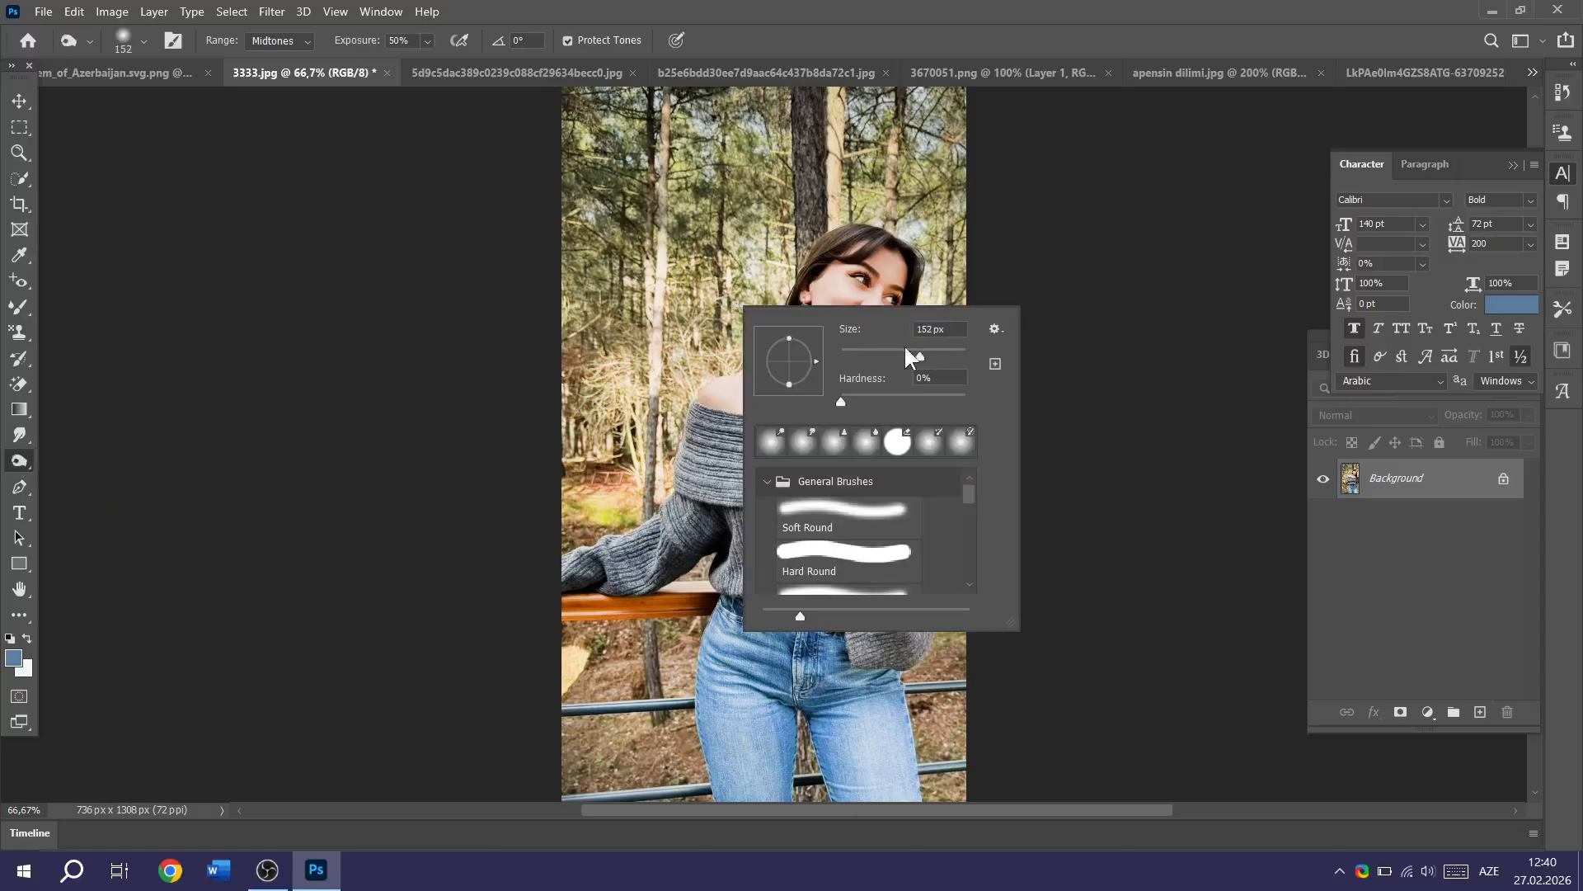
key("Return")
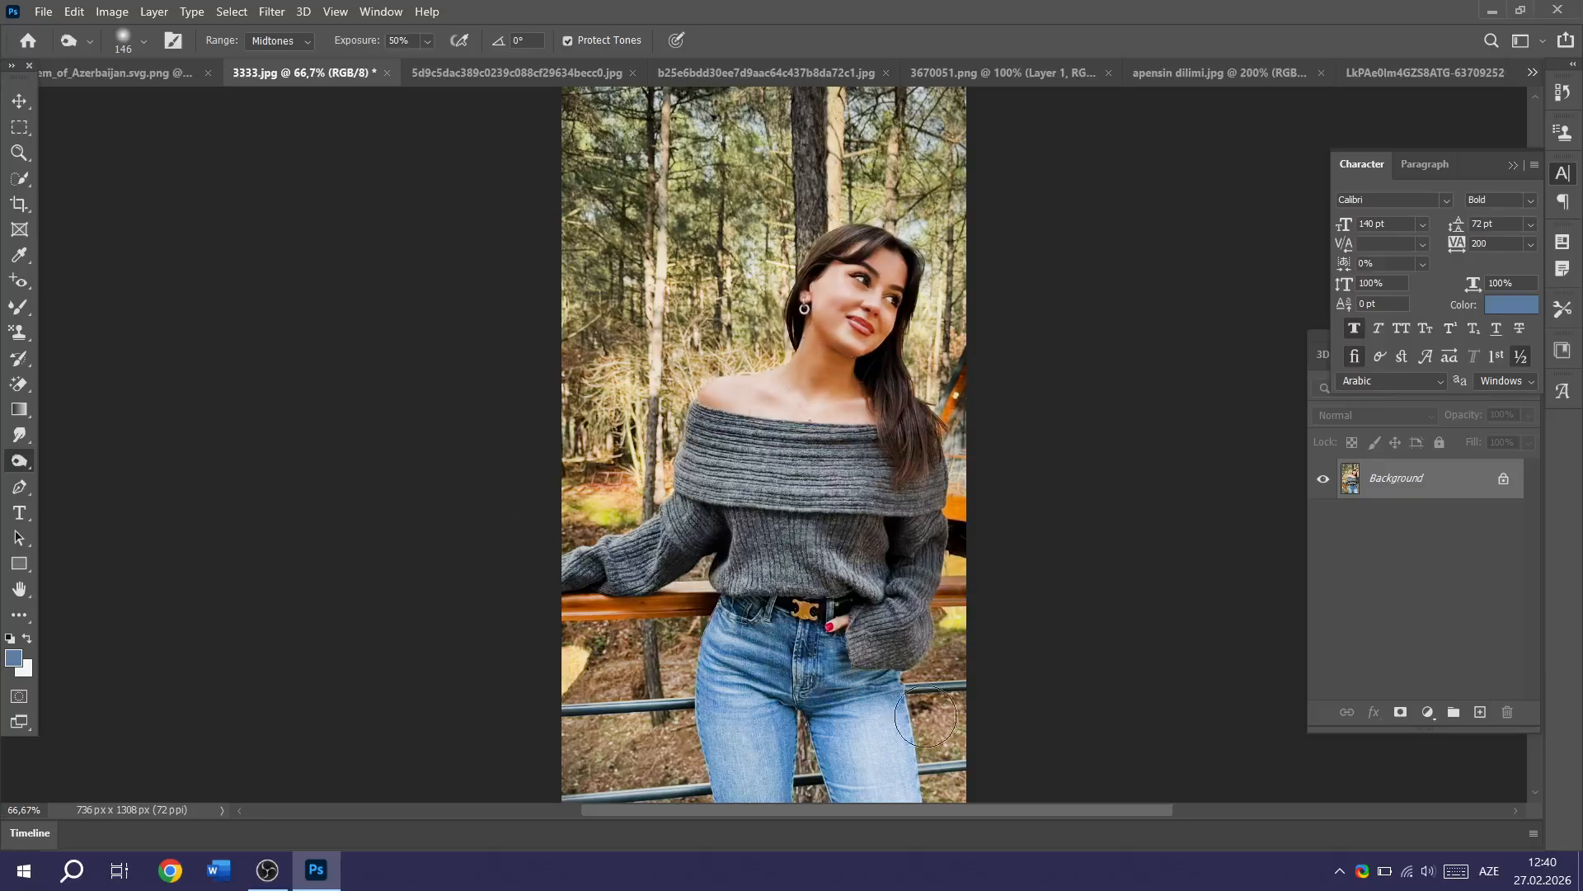
mouse_move(876, 272)
left_mouse_down()
mouse_move(547, 332)
mouse_move(470, 442)
mouse_move(627, 510)
mouse_move(796, 635)
mouse_move(451, 564)
left_mouse_up()
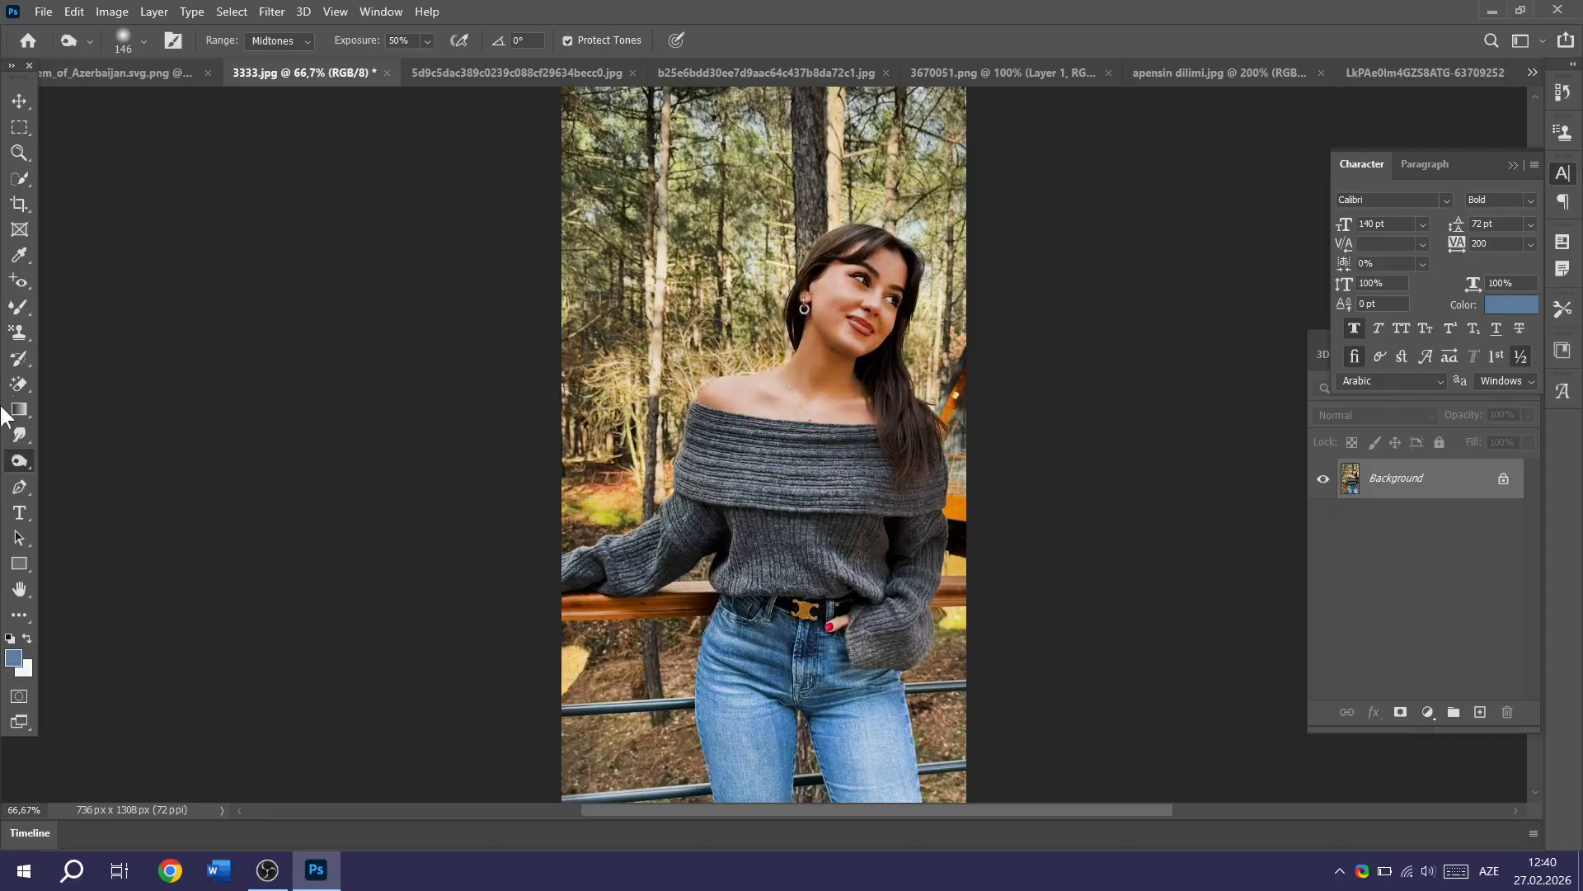
Desaturate the woman's face, hair and shoulders with the Sponge tool at 50% flow, finishing with the Move tool active.
right_click(20, 460)
left_click(127, 500)
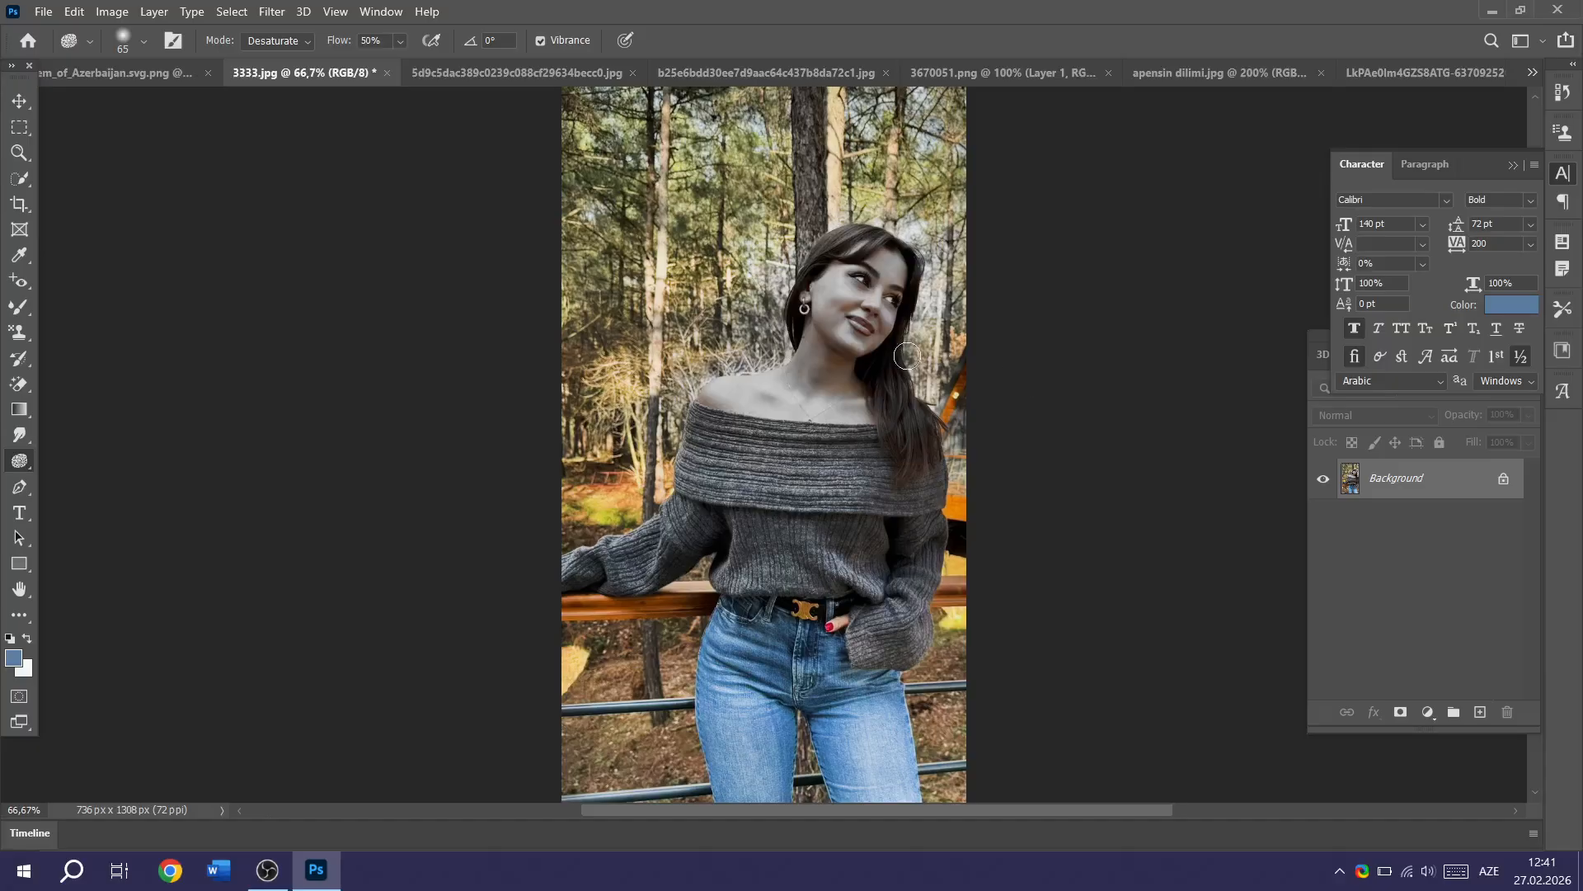
left_click(19, 104)
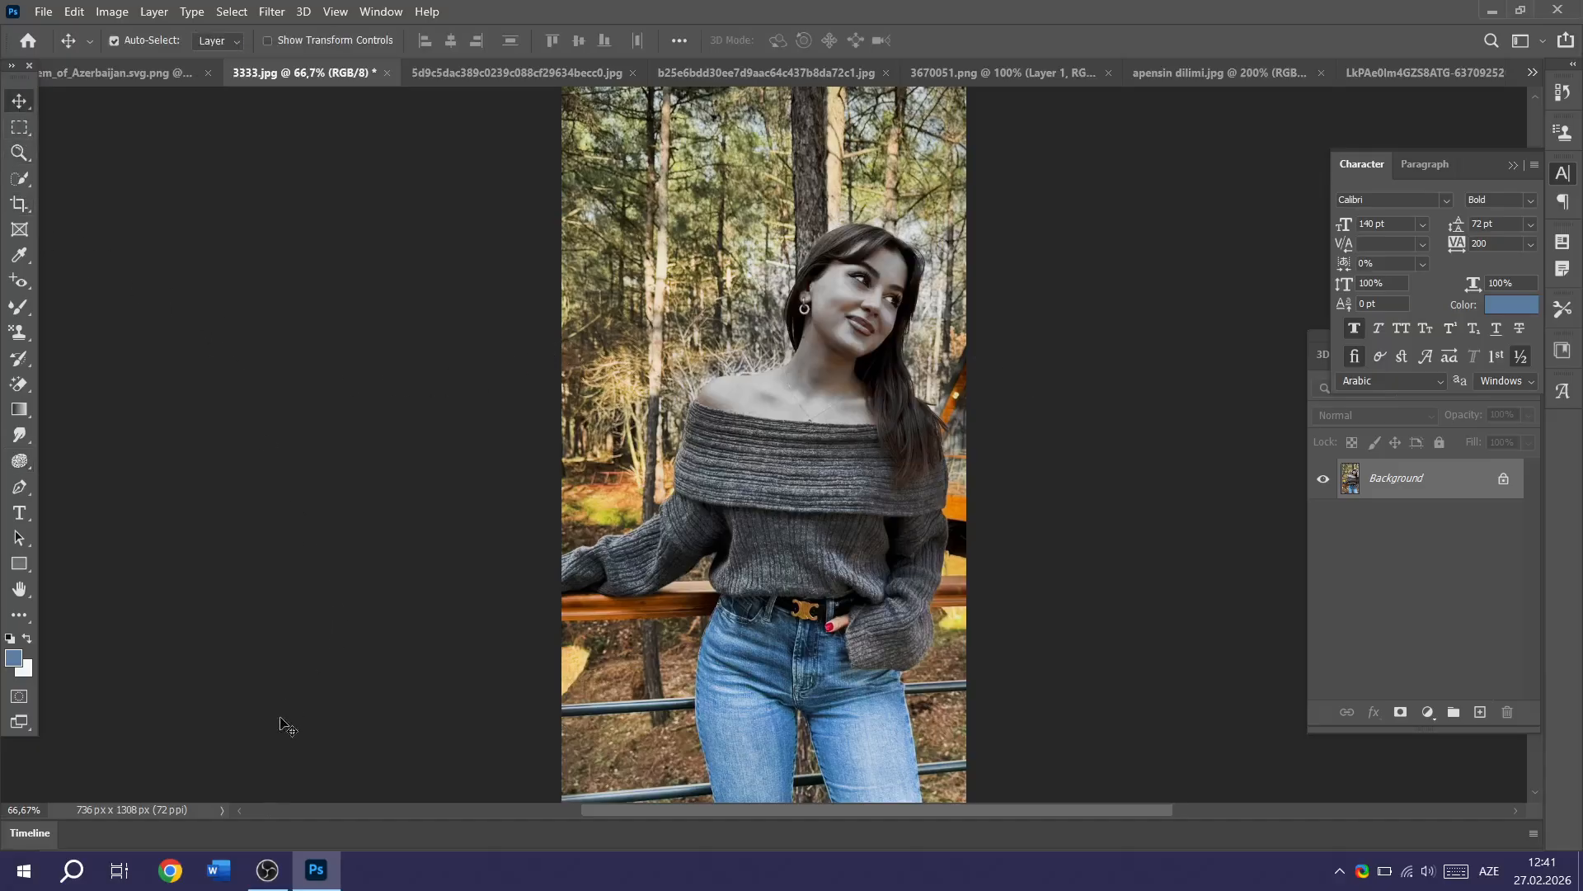